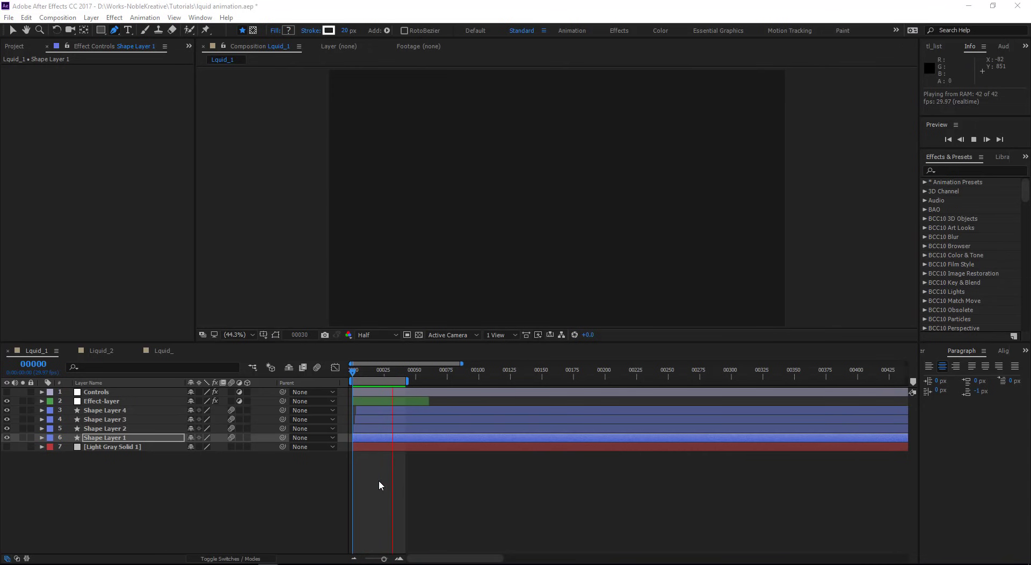
Step: Open the Liquid_2 composition and play back its liquid animation
{"action": "left_click", "coordinate": [108, 350]}
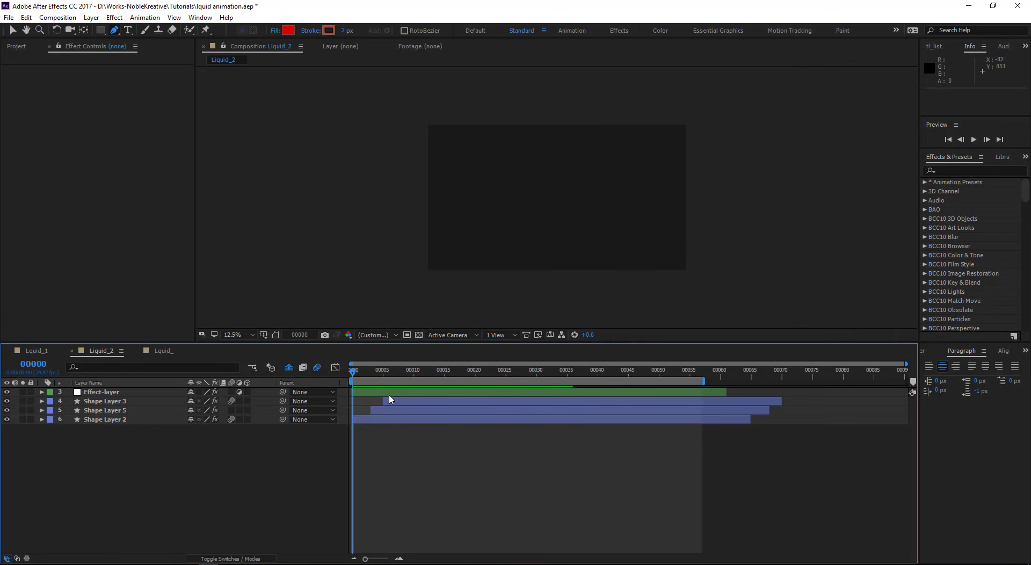
{"action": "key", "text": "space"}
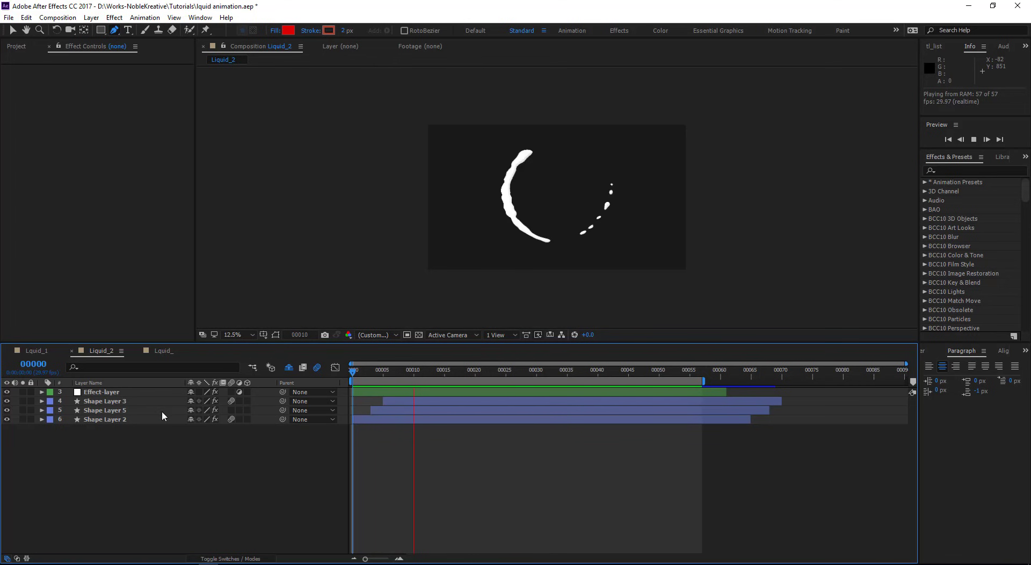
Step: Create a shape layer in the Liquid_ composition from a full-frame rectangle and delete the rectangle to leave its contents empty
{"action": "left_click", "coordinate": [168, 351]}
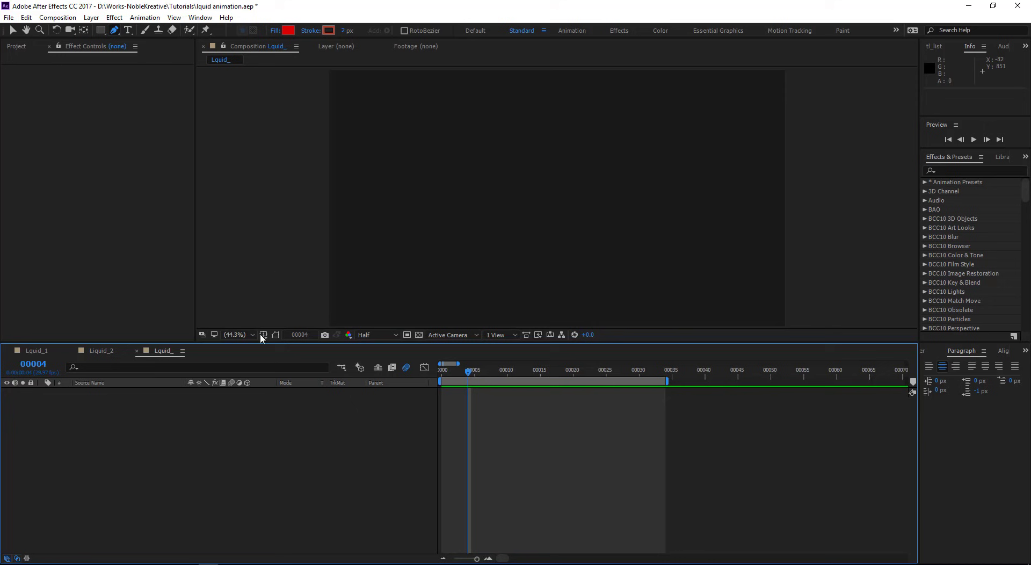
{"action": "double_click", "coordinate": [102, 30]}
{"action": "key", "text": "v"}
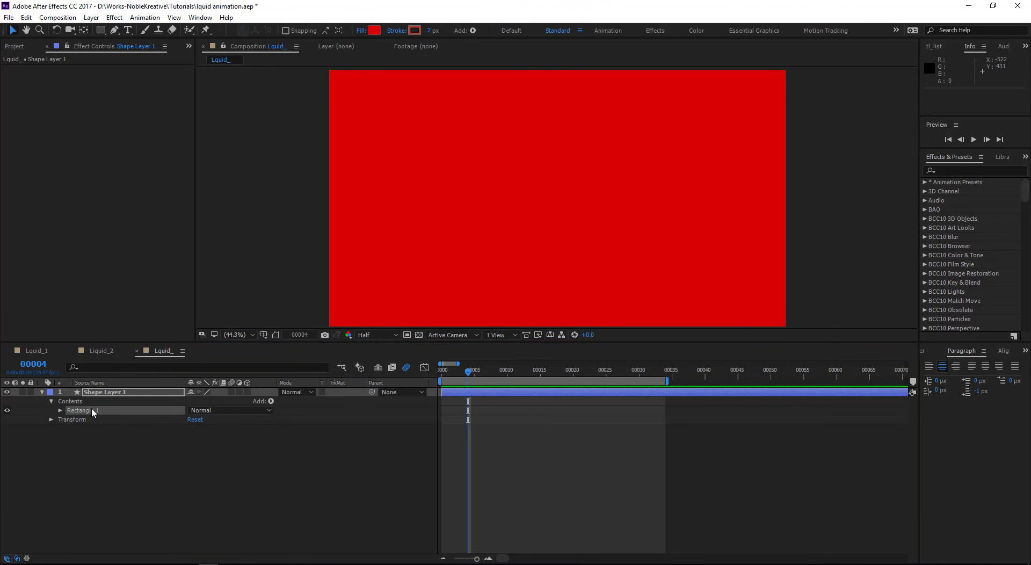
{"action": "key", "text": "Delete"}
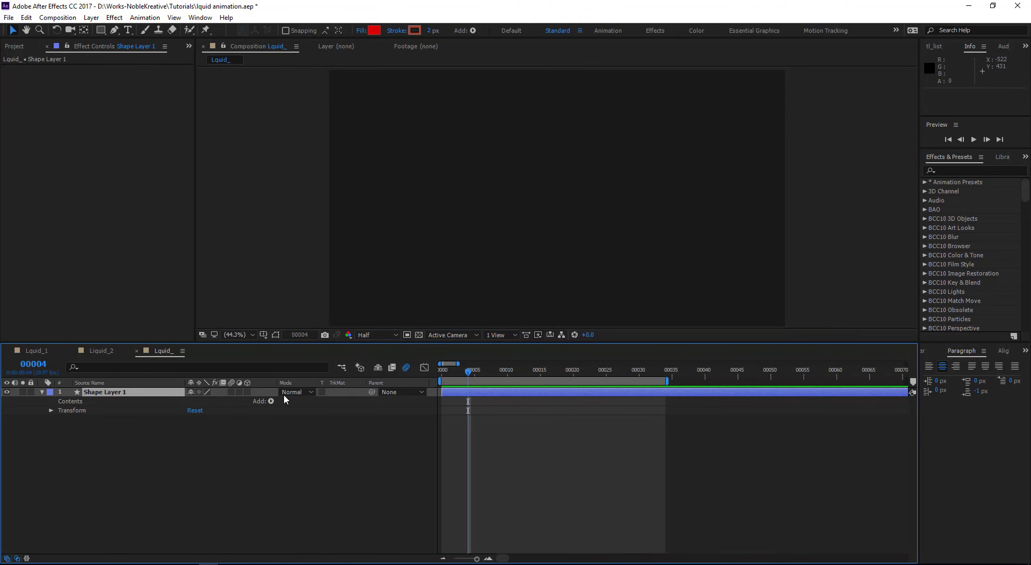
Step: Add a Path, a Stroke and Trim Paths to the empty contents of Shape Layer 1
{"action": "left_click", "coordinate": [271, 401]}
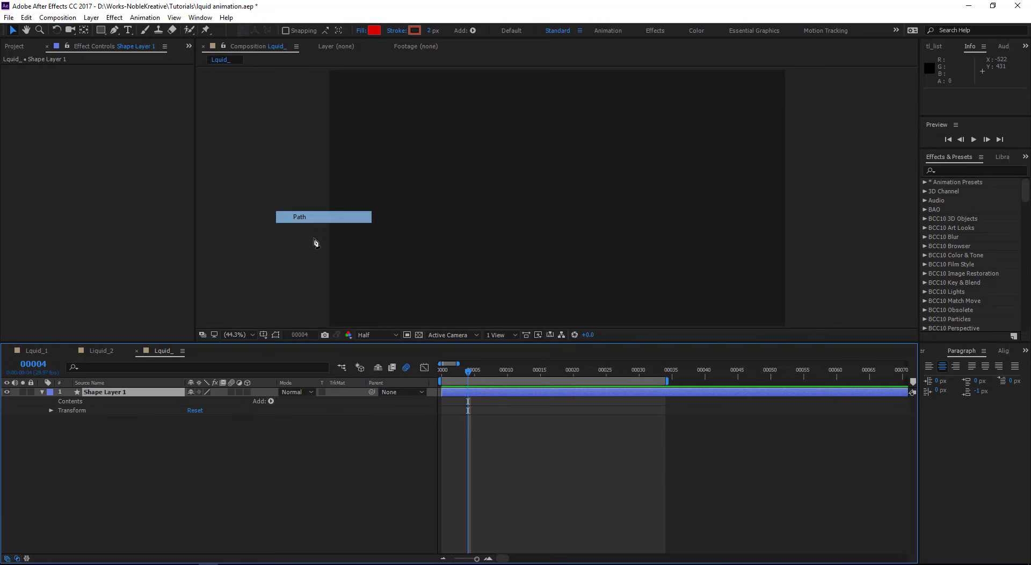
{"action": "left_click", "coordinate": [322, 217]}
{"action": "left_click", "coordinate": [271, 401]}
{"action": "left_click", "coordinate": [321, 244]}
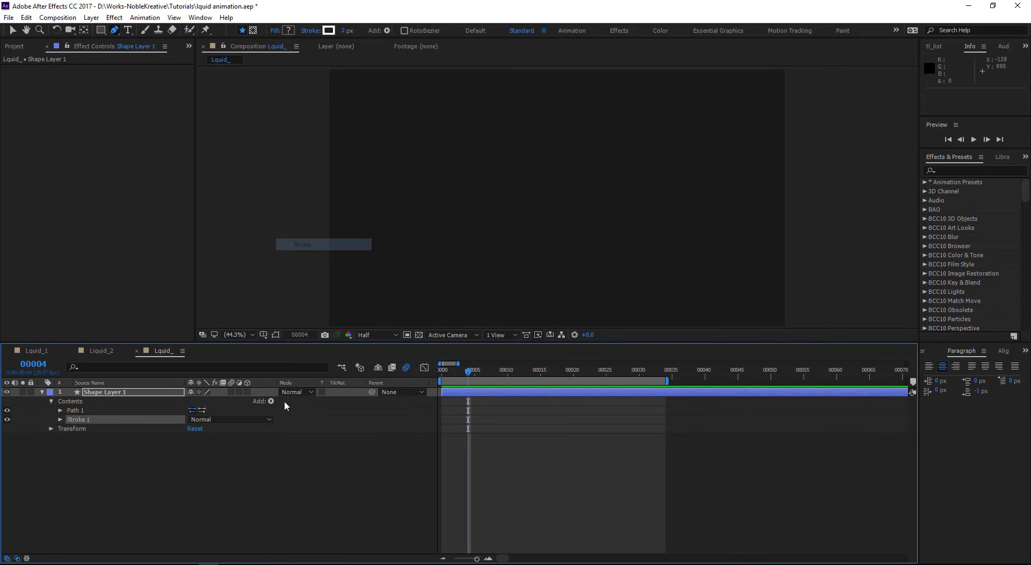
{"action": "left_click", "coordinate": [271, 401]}
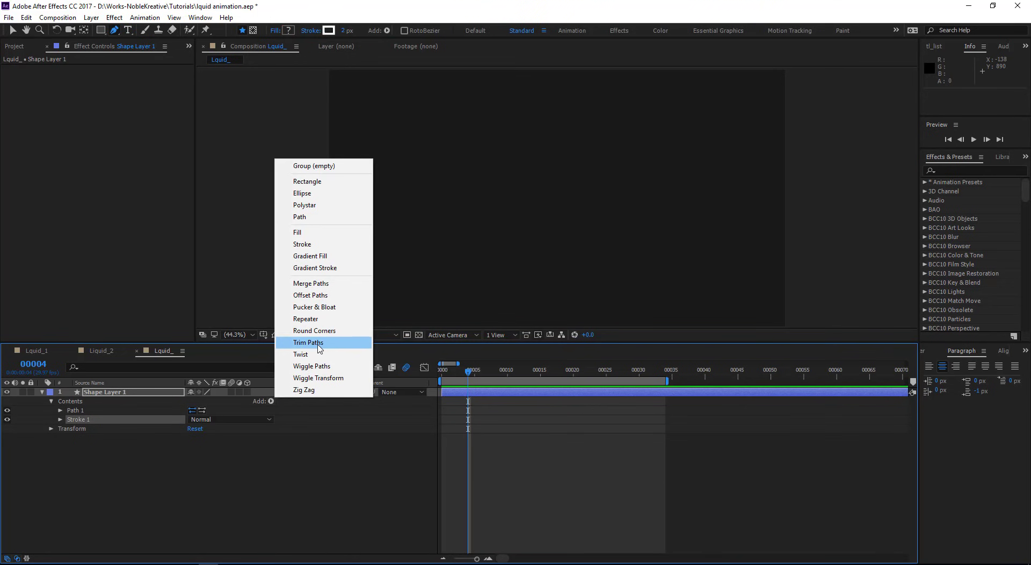
{"action": "left_click", "coordinate": [329, 339]}
Step: Draw an open S-shaped curve across the composition as the layer's path and turn on the display of shape paths
{"action": "left_click", "coordinate": [76, 412]}
{"action": "left_click", "coordinate": [60, 411]}
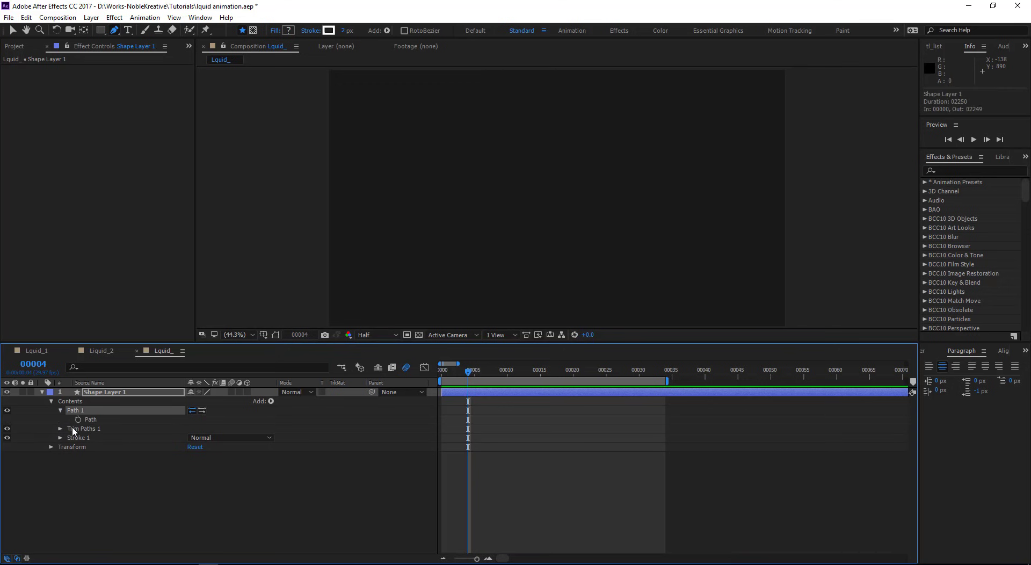
{"action": "left_click", "coordinate": [92, 420]}
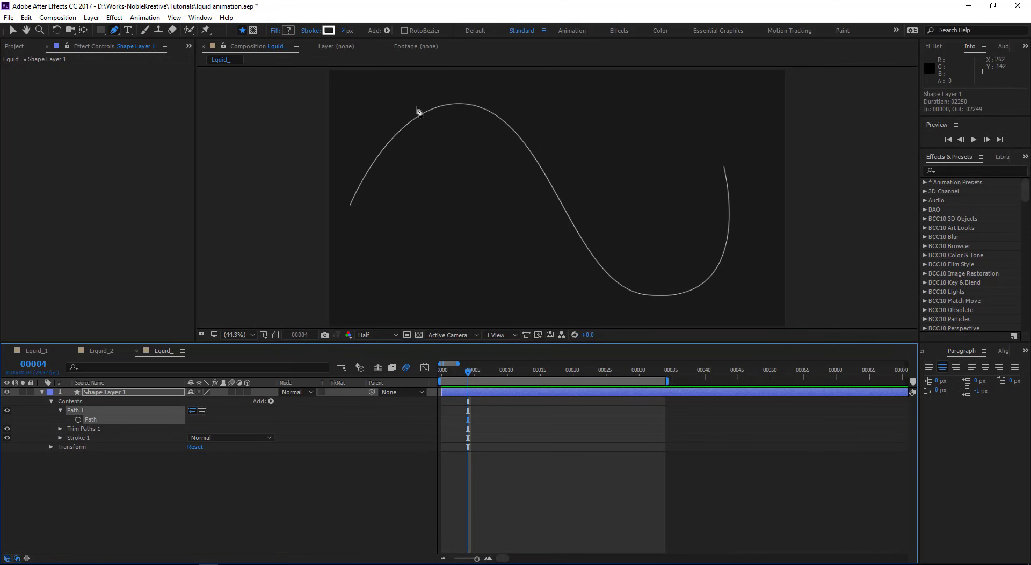
{"action": "left_click", "coordinate": [12, 30]}
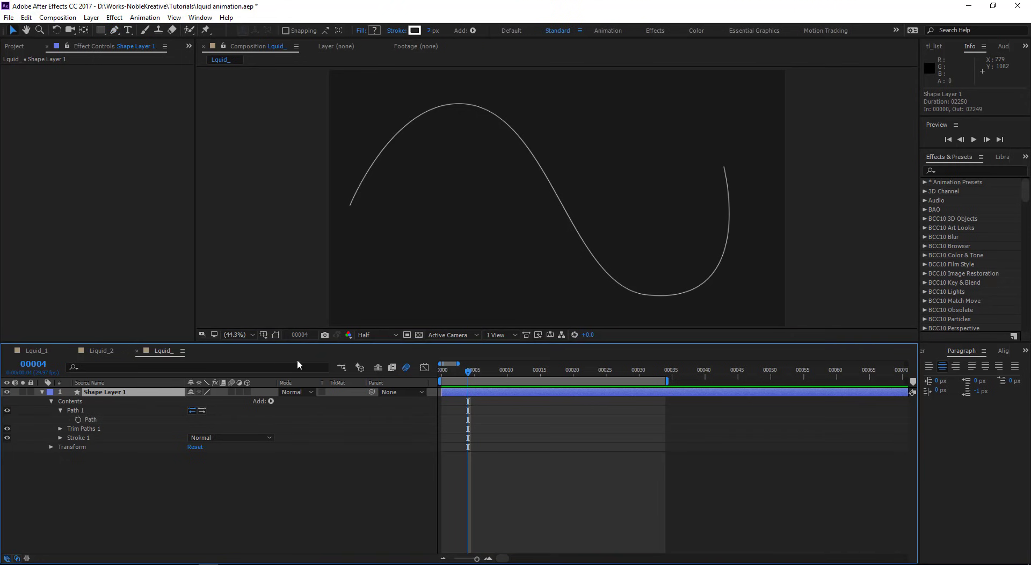
{"action": "left_click", "coordinate": [275, 334]}
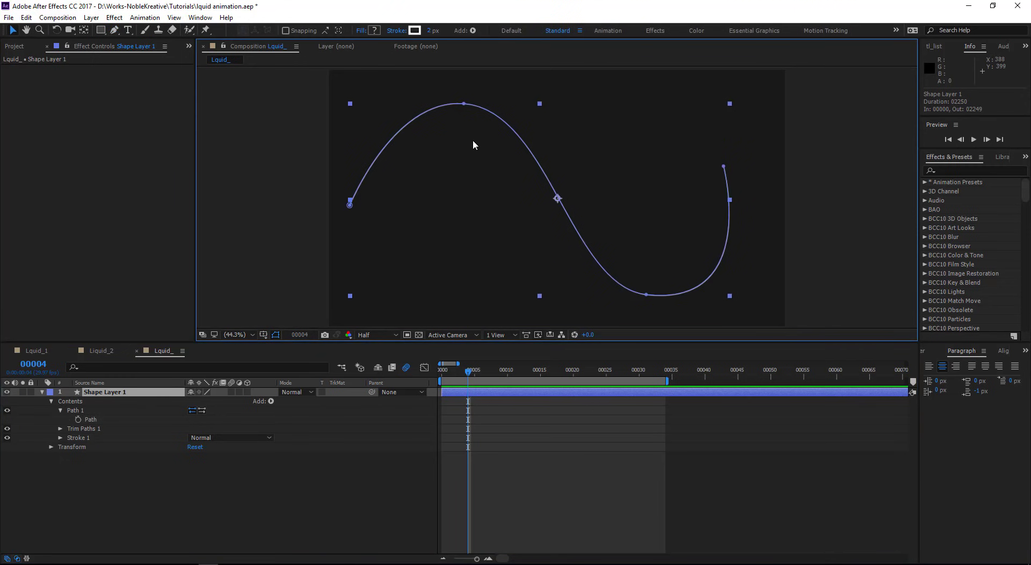
Step: Set the curve's Stroke Width to 60 and its Line Cap to Round Cap
{"action": "left_click", "coordinate": [60, 437]}
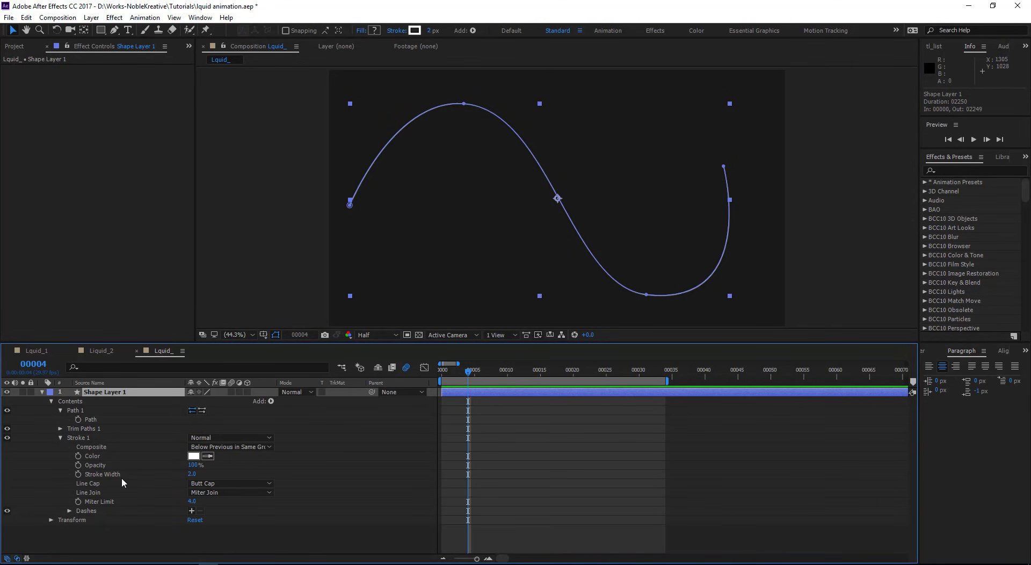
{"action": "left_click_drag", "start_coordinate": [192, 474], "coordinate": [225, 474]}
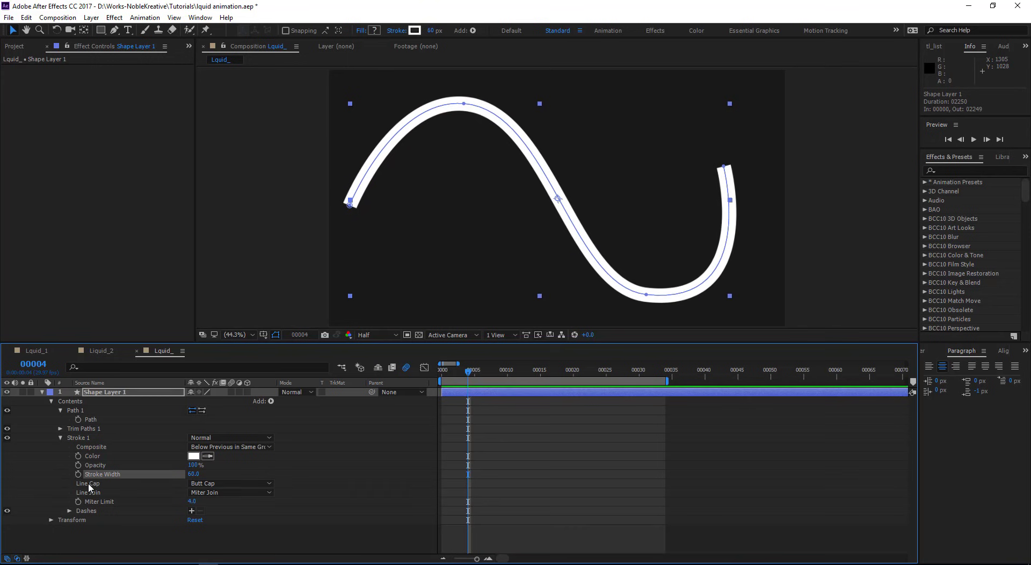
{"action": "left_click", "coordinate": [231, 483]}
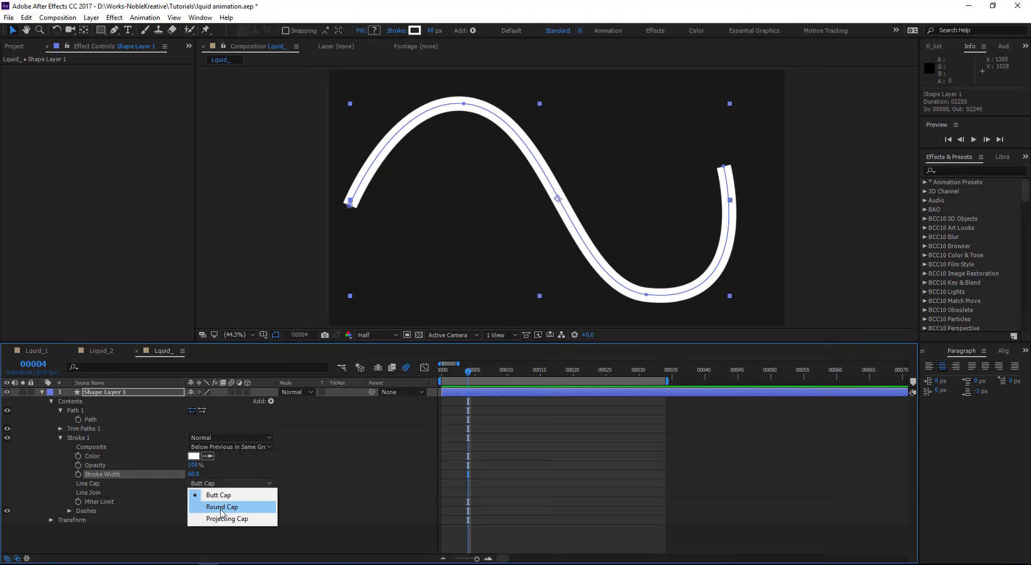
{"action": "left_click", "coordinate": [222, 507]}
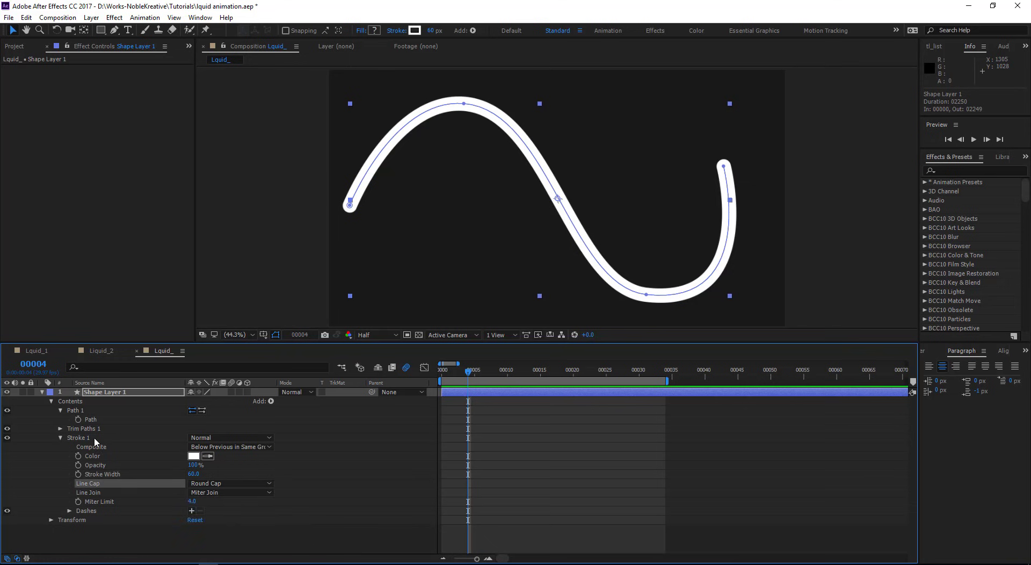
Step: Enable keyframing for Trim Paths Start and End at frame 4 and set End to 0%
{"action": "left_click", "coordinate": [60, 429]}
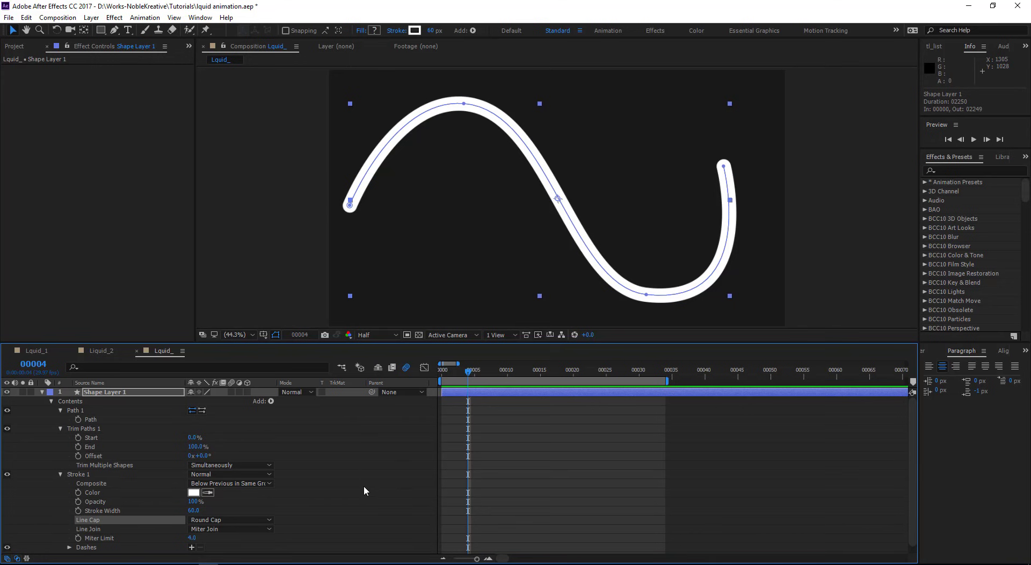
{"action": "left_click", "coordinate": [78, 447]}
{"action": "left_click", "coordinate": [78, 438]}
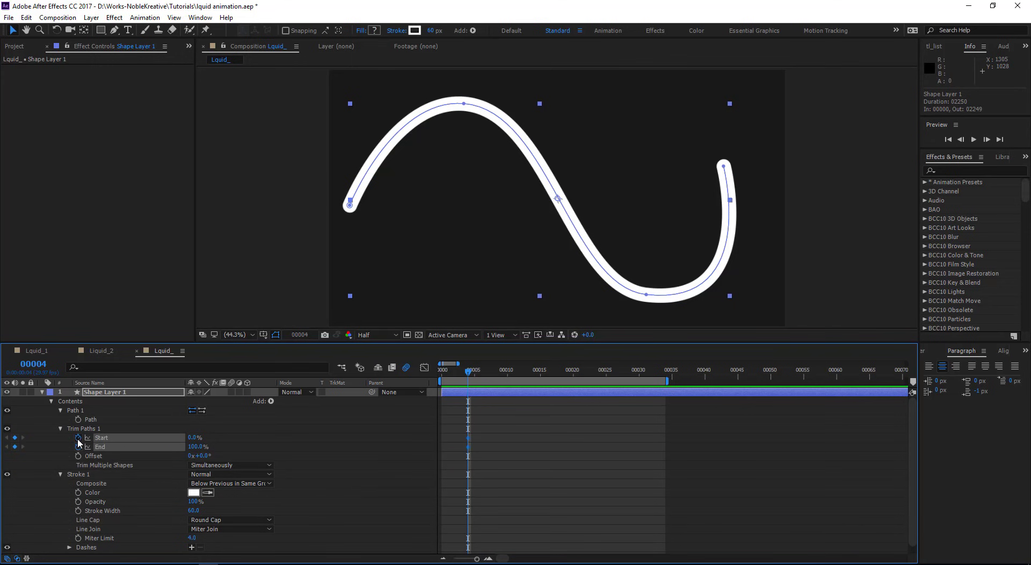
{"action": "left_click_drag", "start_coordinate": [194, 447], "coordinate": [107, 447]}
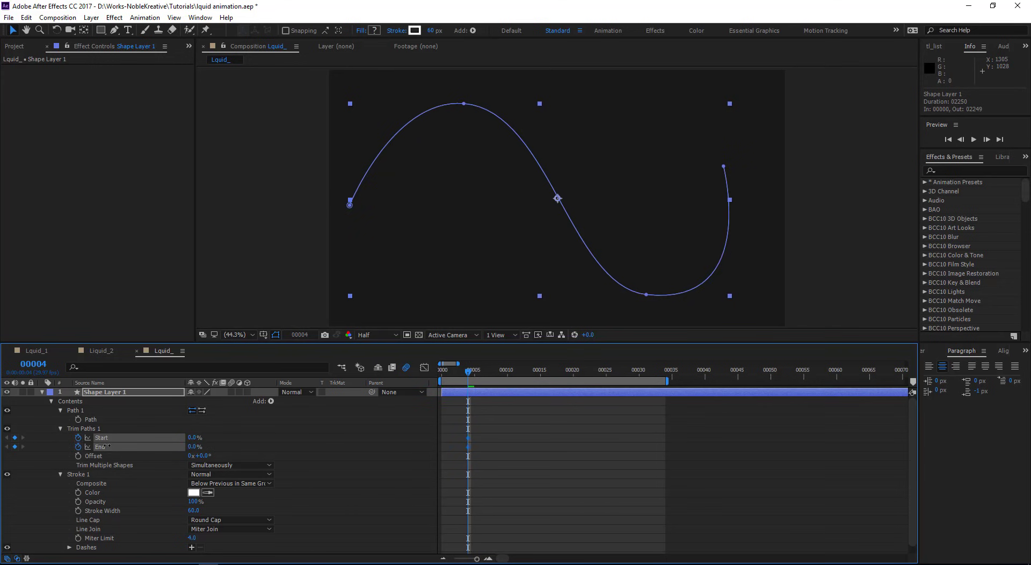
{"action": "left_click", "coordinate": [105, 446]}
Step: Keyframe both the Trim Paths End and Start at 100% on frame 25
{"action": "left_click", "coordinate": [613, 374]}
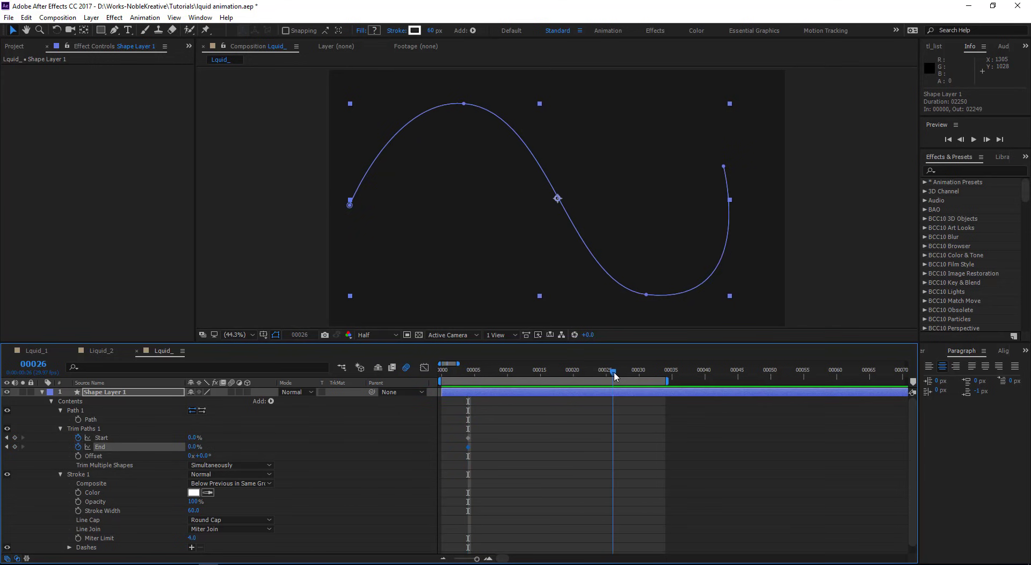
{"action": "left_click_drag", "start_coordinate": [614, 375], "coordinate": [606, 374]}
{"action": "left_click_drag", "start_coordinate": [192, 447], "coordinate": [258, 437]}
{"action": "left_click_drag", "start_coordinate": [193, 446], "coordinate": [204, 446]}
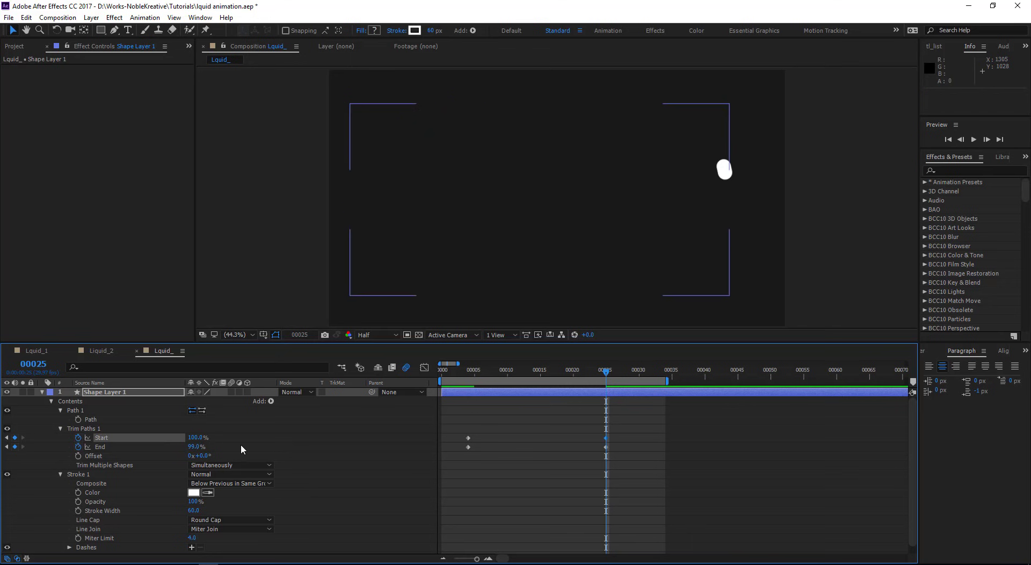
{"action": "left_click", "coordinate": [214, 452]}
Step: Delay both Trim Paths Start keyframes by two frames, to frames 6 and 27, and preview the animation
{"action": "key", "text": "Page_Down"}
{"action": "key", "text": "Page_Down"}
{"action": "left_click_drag", "start_coordinate": [607, 437], "coordinate": [619, 437]}
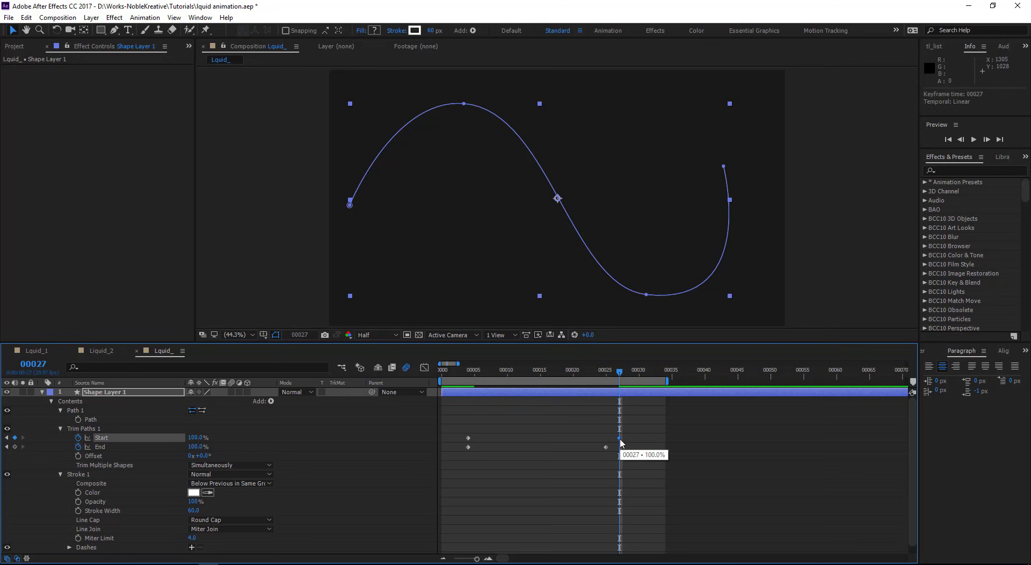
{"action": "left_click", "coordinate": [469, 379]}
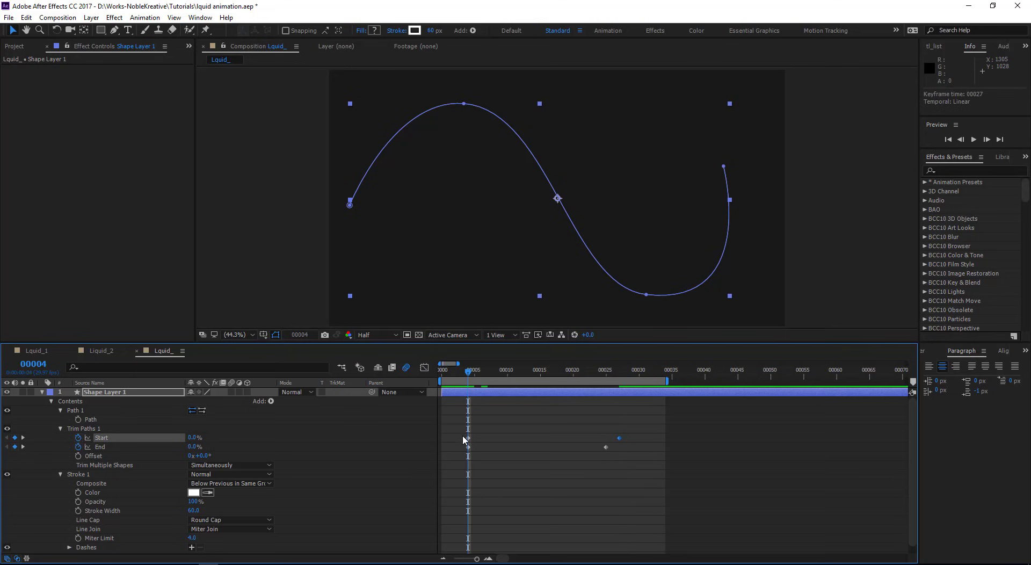
{"action": "left_click_drag", "start_coordinate": [477, 439], "coordinate": [484, 439]}
{"action": "key", "text": "space"}
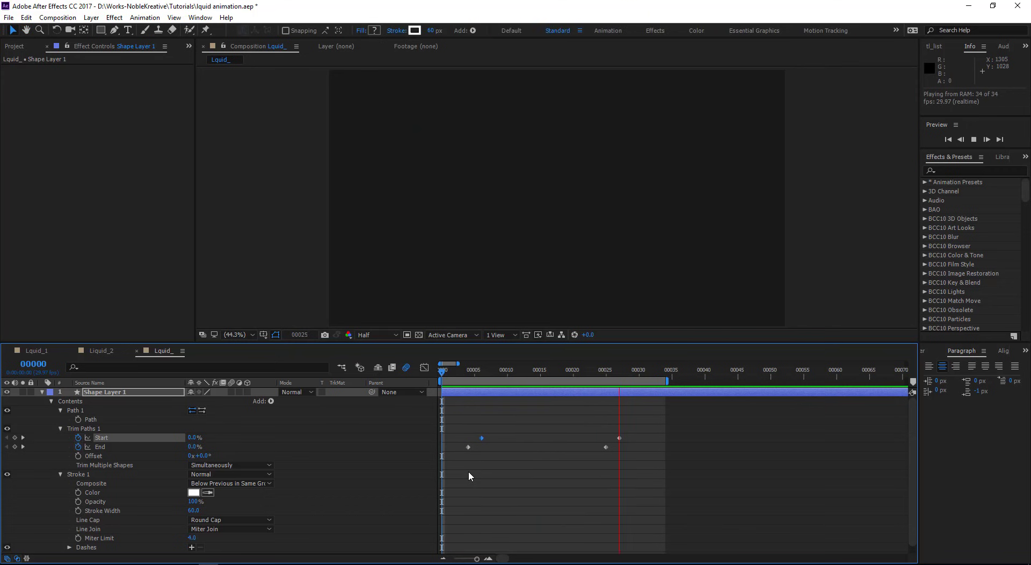
Step: Animate the Stroke Width to grow from 18 at frame 5 to 60 at frame 11
{"action": "left_click", "coordinate": [470, 374]}
{"action": "left_click_drag", "start_coordinate": [471, 374], "coordinate": [485, 376]}
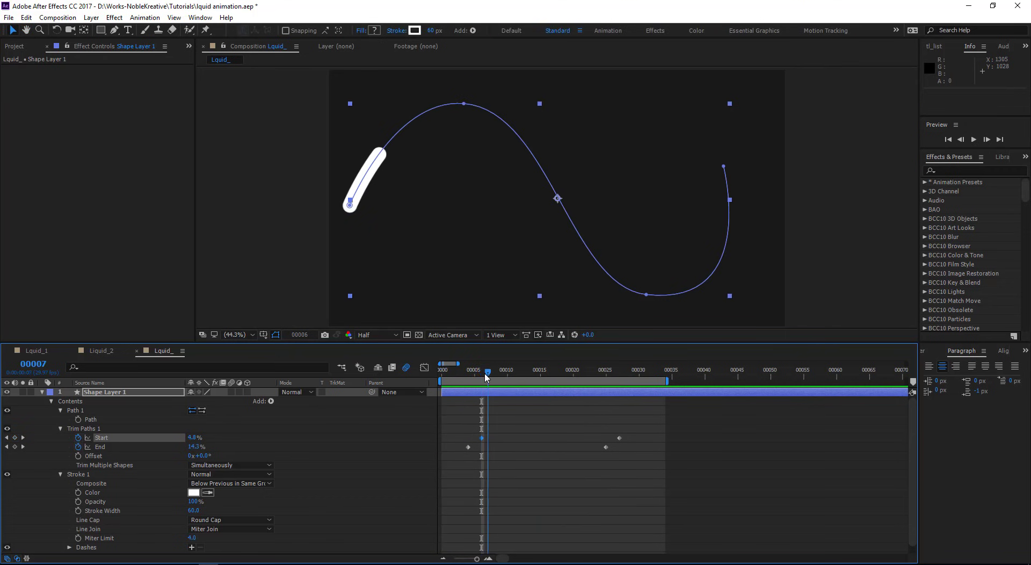
{"action": "left_click", "coordinate": [79, 511]}
{"action": "left_click_drag", "start_coordinate": [488, 378], "coordinate": [475, 376]}
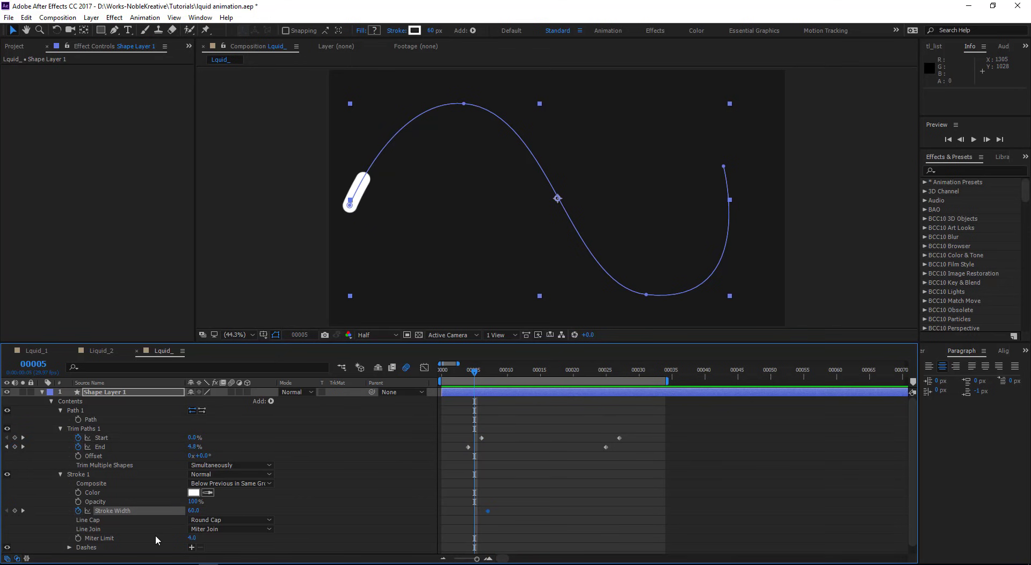
{"action": "left_click_drag", "start_coordinate": [193, 511], "coordinate": [163, 510]}
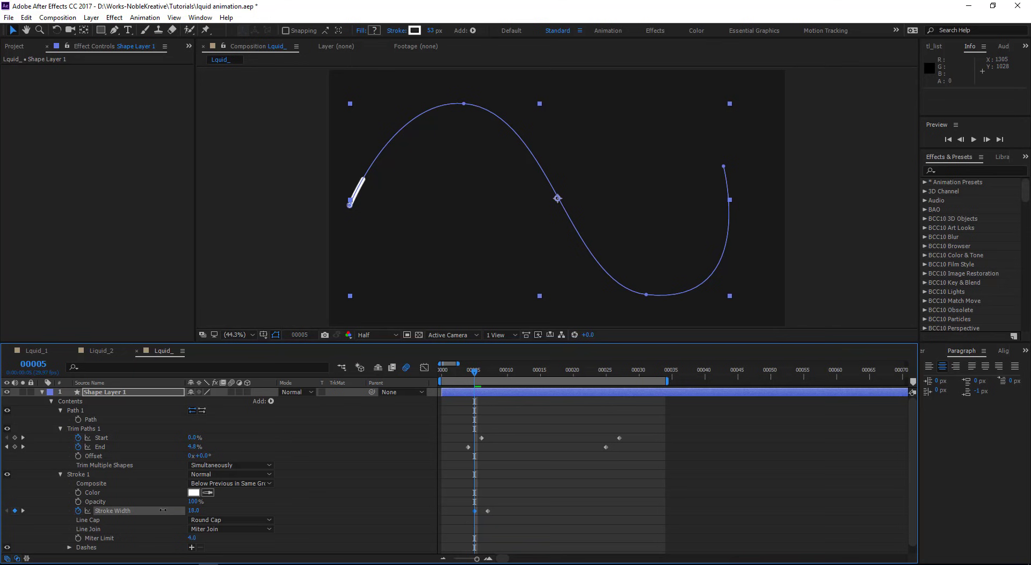
{"action": "left_click_drag", "start_coordinate": [488, 510], "coordinate": [500, 511]}
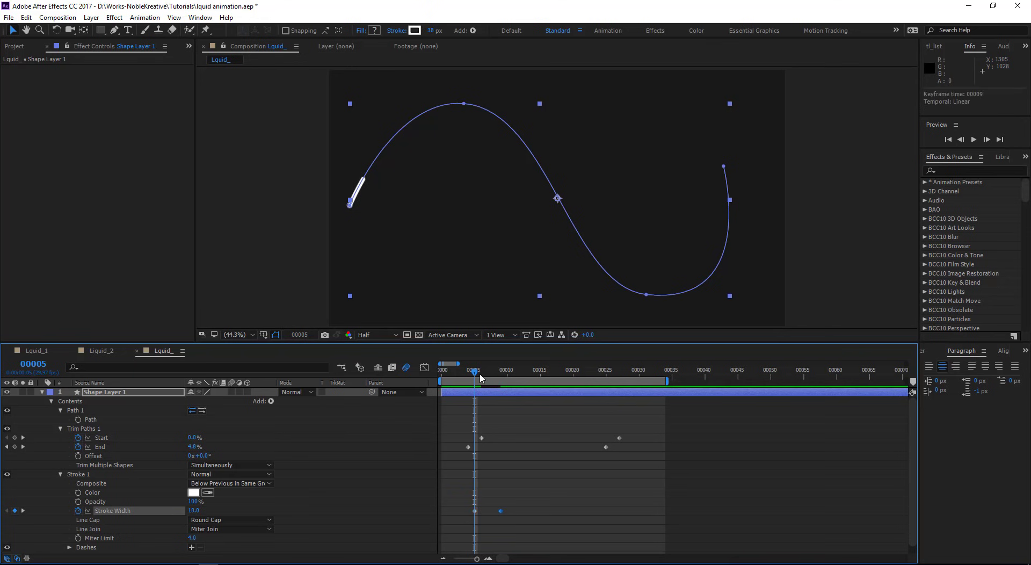
{"action": "left_click_drag", "start_coordinate": [479, 373], "coordinate": [534, 371]}
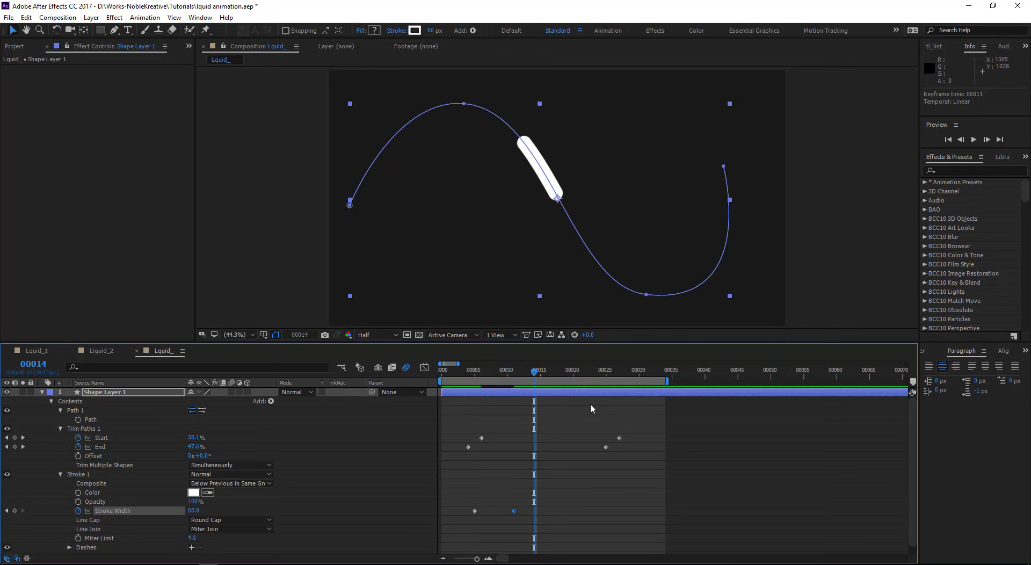
Step: Paste the 60 Stroke Width keyframe at frame 23, set the width to 25 at frame 26, and preview the result
{"action": "left_click", "coordinate": [598, 374]}
{"action": "key", "text": "ctrl+v"}
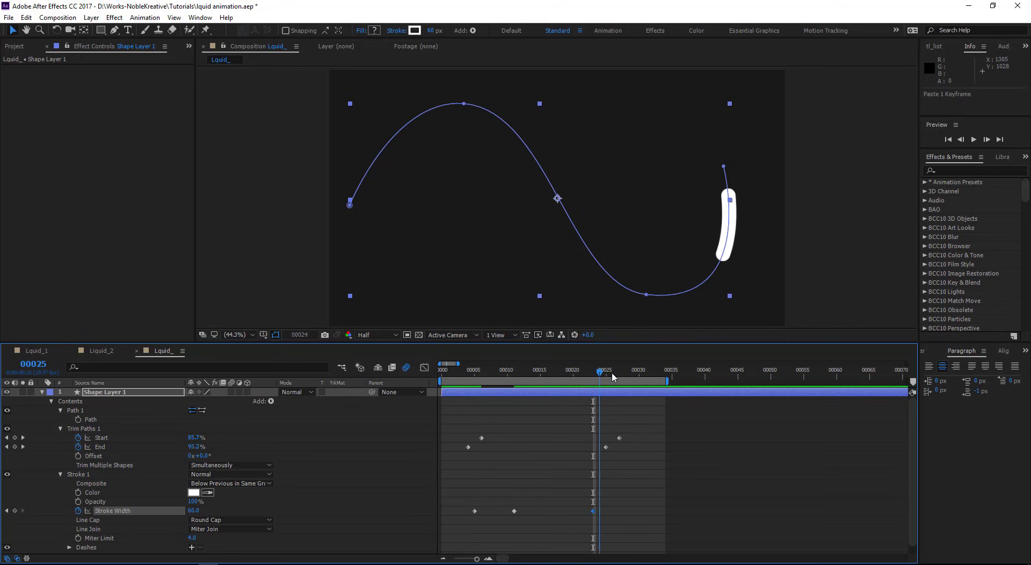
{"action": "left_click", "coordinate": [614, 375]}
{"action": "left_click_drag", "start_coordinate": [194, 511], "coordinate": [183, 510]}
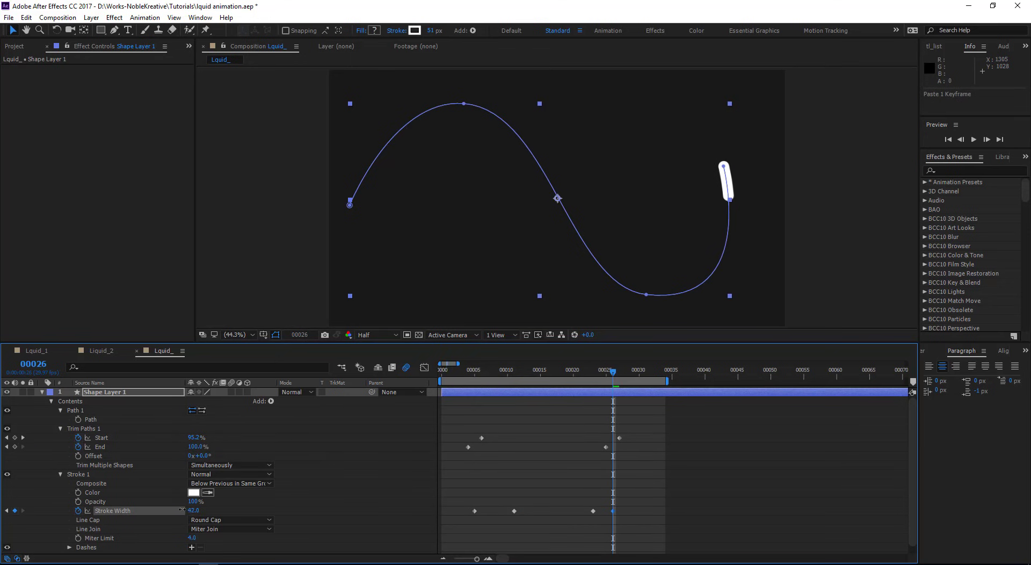
{"action": "key", "text": "space"}
{"action": "key", "text": "space"}
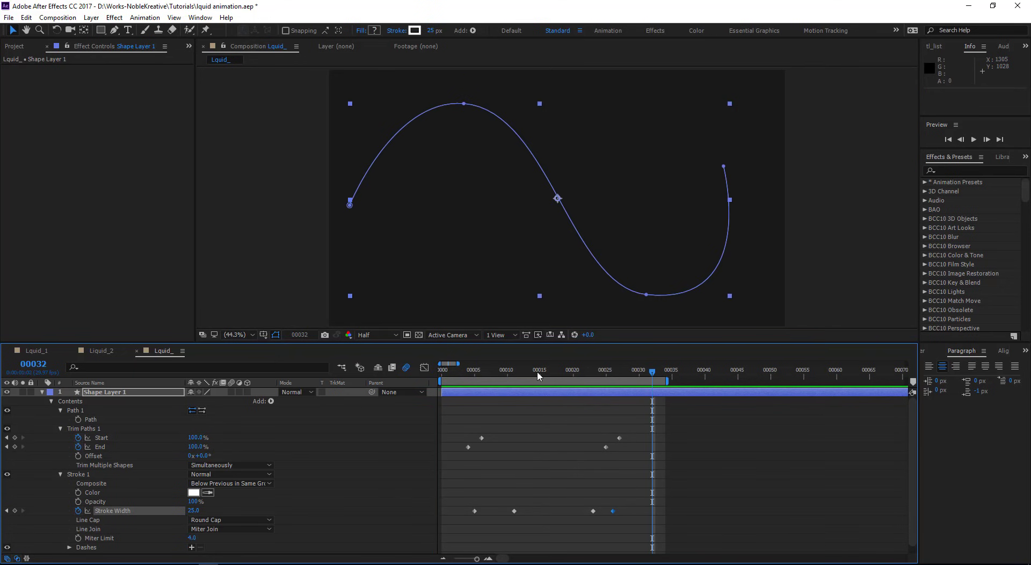
Step: Add Wiggle Paths to Shape Layer 1 and reveal its properties
{"action": "left_click", "coordinate": [271, 402]}
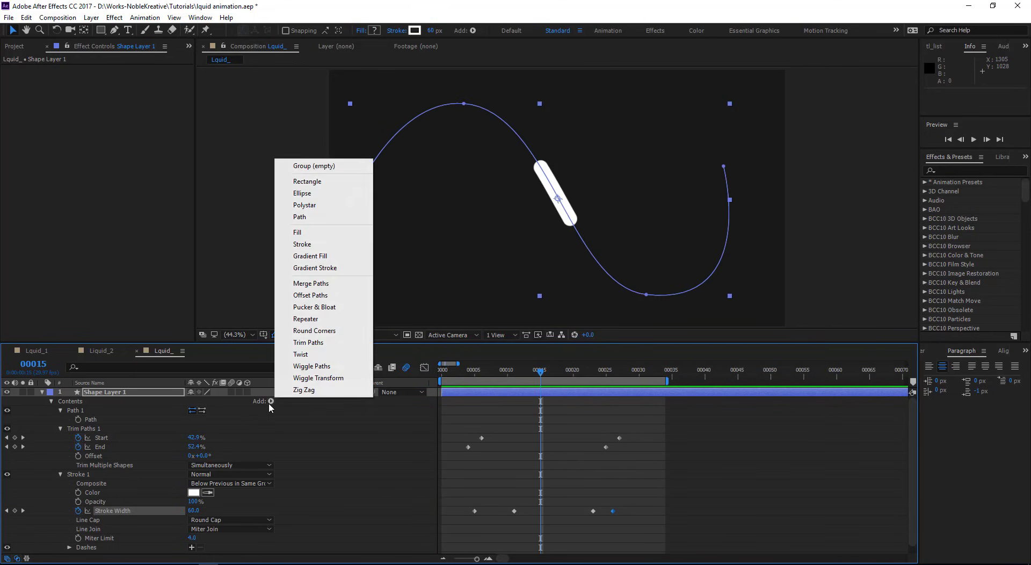
{"action": "left_click", "coordinate": [312, 365]}
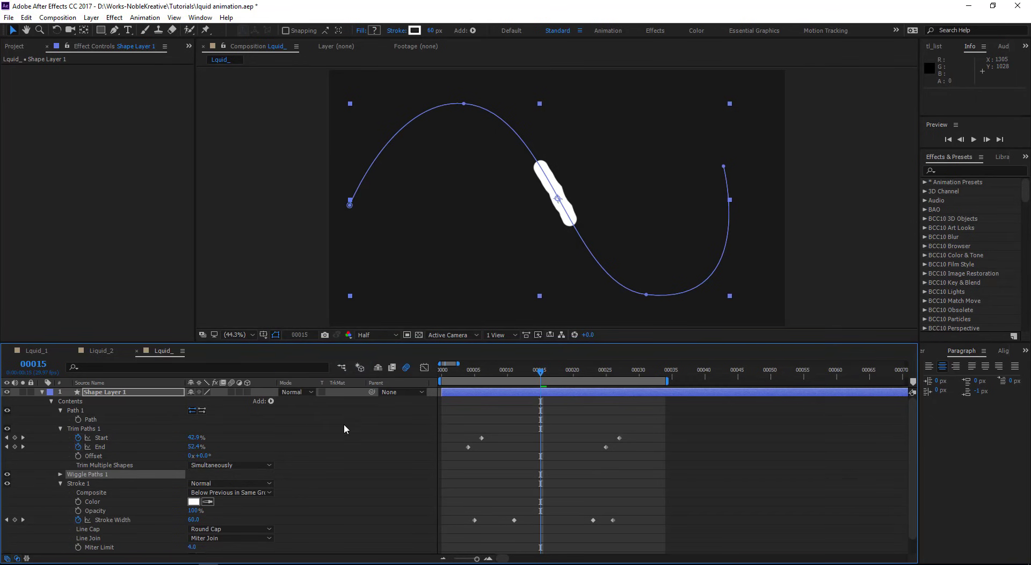
{"action": "left_click", "coordinate": [60, 475]}
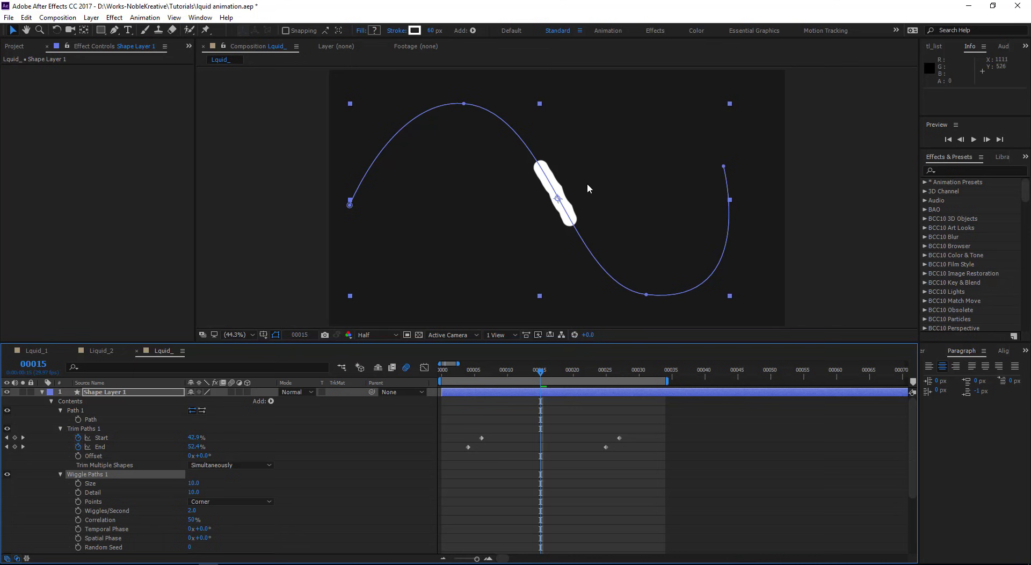
Step: Set Shape Layer 1's Wiggle Paths Size to 62 and Detail to 32, and preview the result
{"action": "mouse_move", "coordinate": [193, 487]}
{"action": "left_mouse_down"}
{"action": "mouse_move", "coordinate": [236, 487]}
{"action": "mouse_move", "coordinate": [175, 485]}
{"action": "left_mouse_up"}
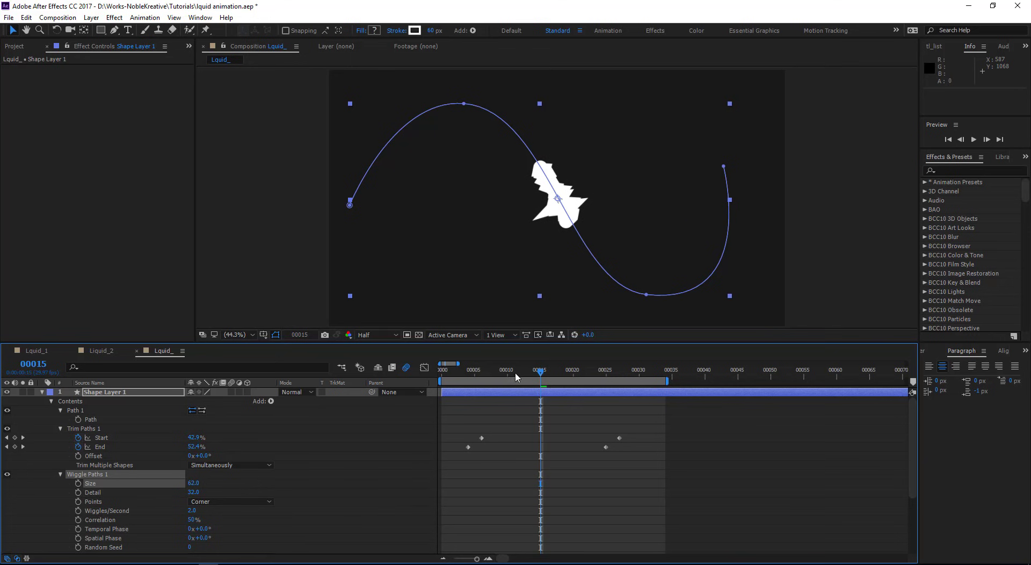
{"action": "key", "text": "space"}
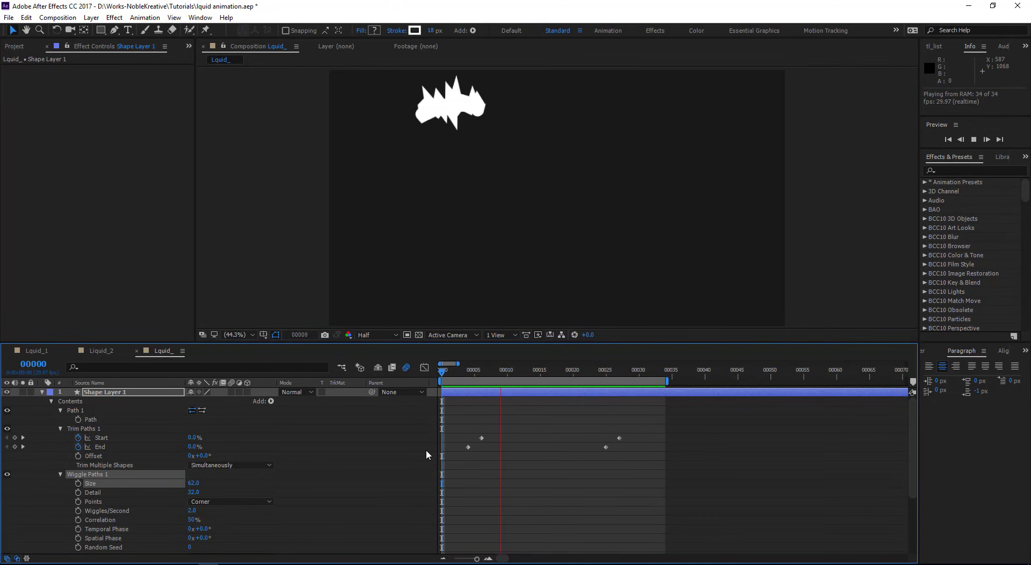
{"action": "key", "text": "space"}
{"action": "left_click", "coordinate": [489, 379]}
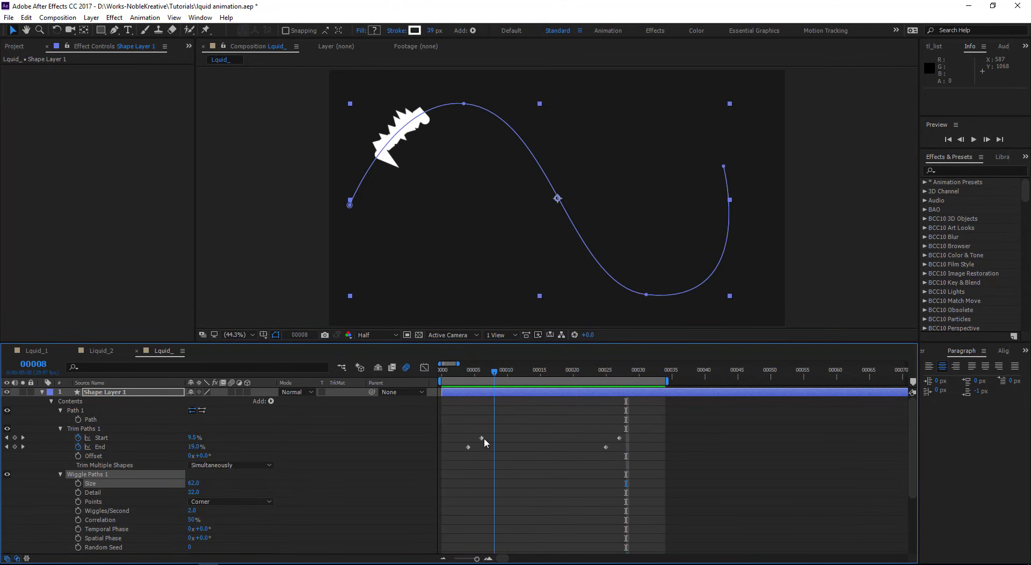
Step: Move the first Trim Paths Start keyframe of Shape Layer 1 to frame 7 and preview the animation
{"action": "left_click", "coordinate": [486, 438]}
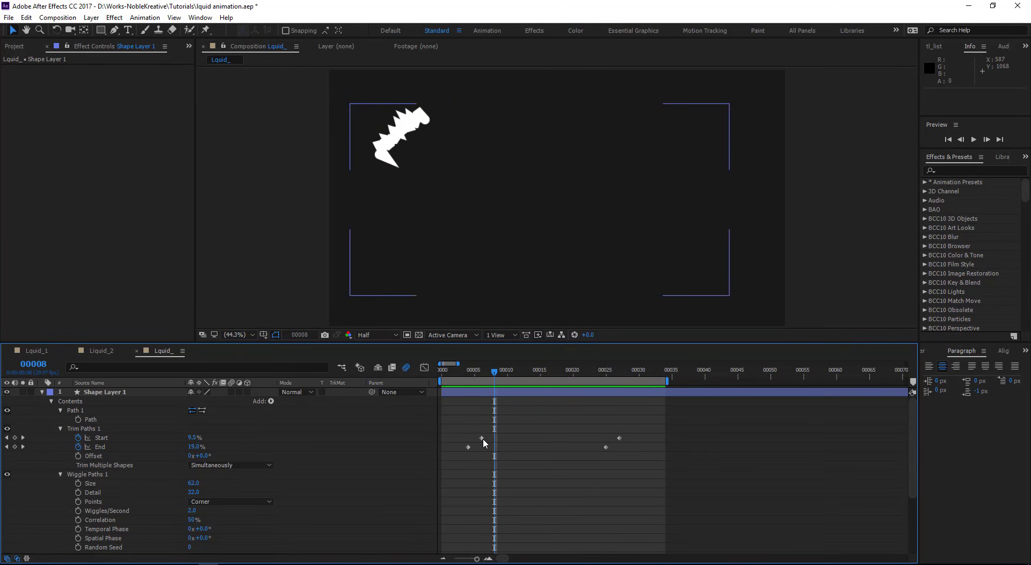
{"action": "left_click_drag", "start_coordinate": [482, 438], "coordinate": [490, 438]}
{"action": "key", "text": "space"}
{"action": "key", "text": "space"}
Step: Duplicate Shape Layer 1 and make the copy begin at frame 1
{"action": "left_click", "coordinate": [118, 394]}
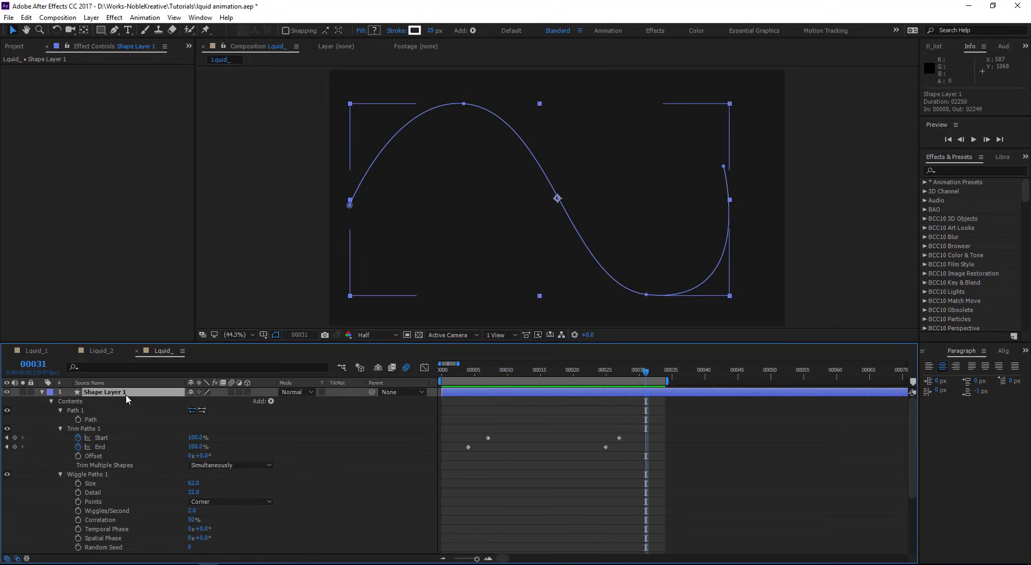
{"action": "key", "text": "ctrl+d"}
{"action": "left_click", "coordinate": [437, 374]}
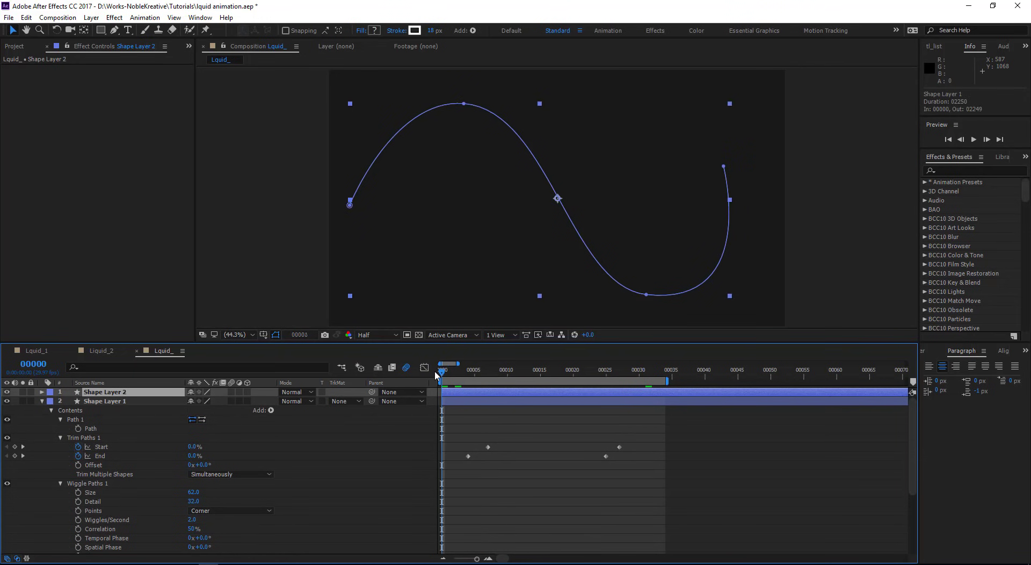
{"action": "key", "text": "Page_Down"}
{"action": "key", "text": "bracketleft"}
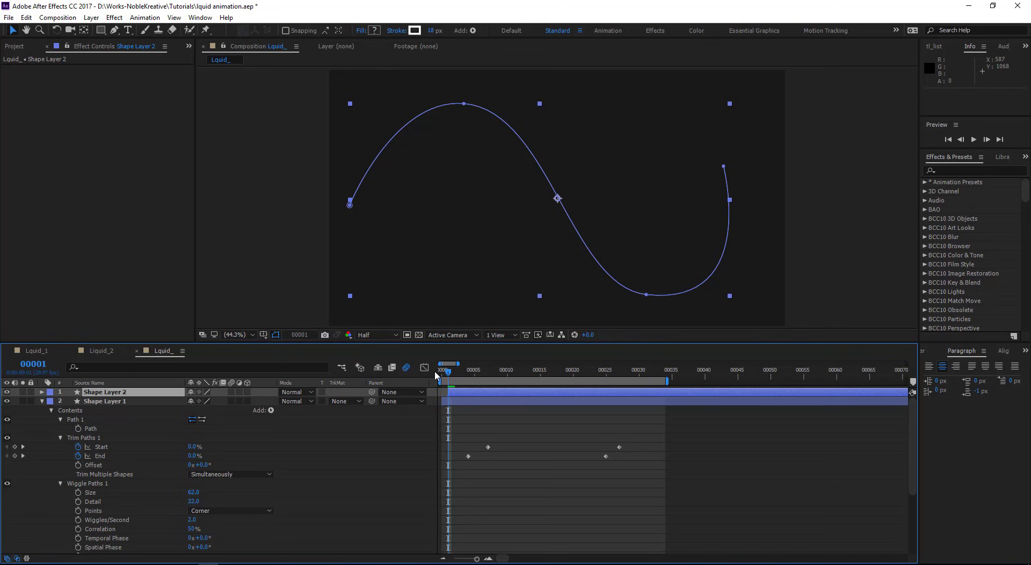
Step: Retime Shape Layer 2's Trim Paths: End keyframes at frames 7 and 29, Start at 10 and 31, with Easy Ease on the last pair
{"action": "mouse_move", "coordinate": [466, 374]}
{"action": "left_mouse_down"}
{"action": "mouse_move", "coordinate": [546, 375]}
{"action": "mouse_move", "coordinate": [463, 414]}
{"action": "mouse_move", "coordinate": [488, 411]}
{"action": "left_mouse_up"}
{"action": "key", "text": "u"}
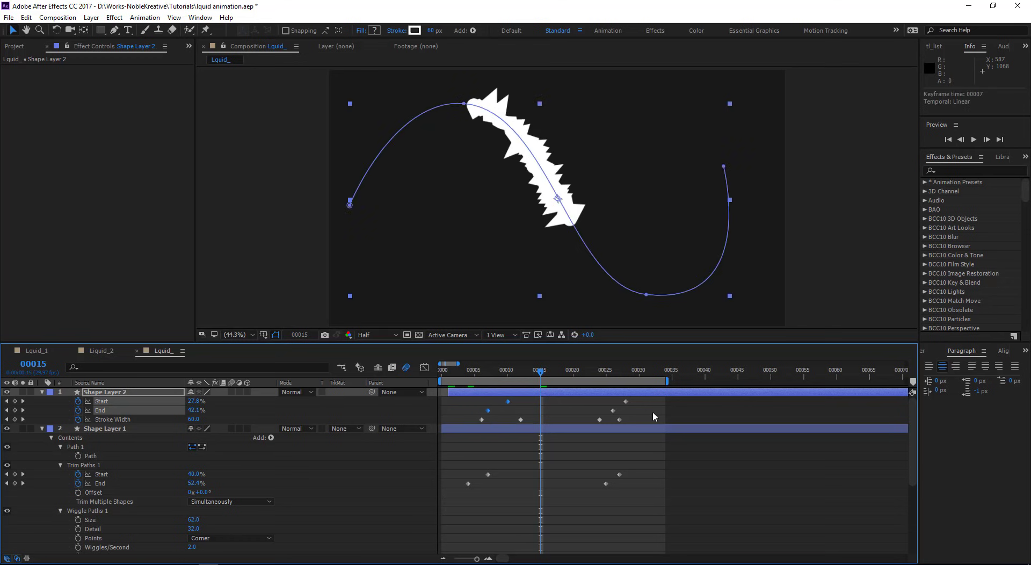
{"action": "left_click_drag", "start_coordinate": [633, 401], "coordinate": [607, 412]}
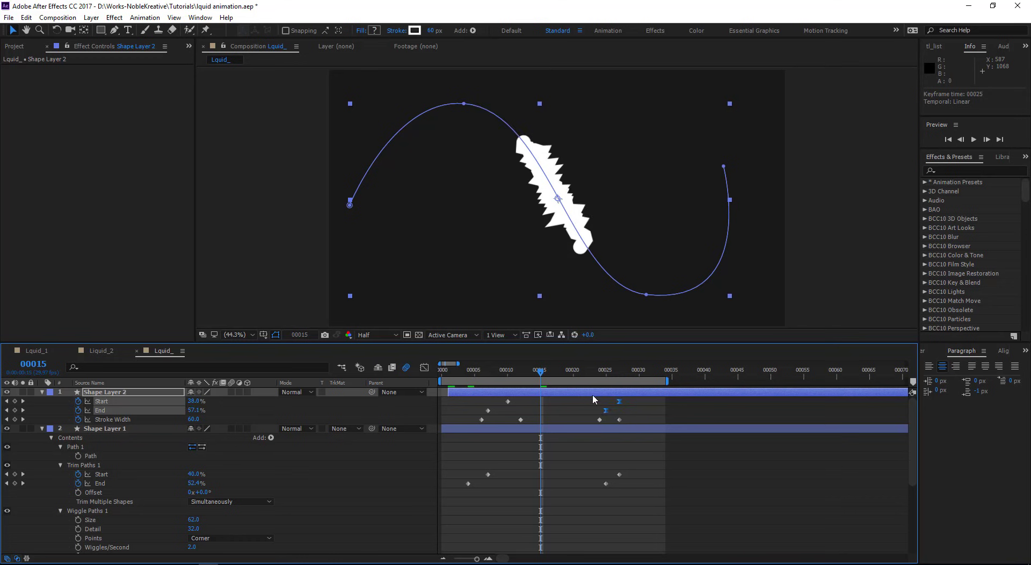
{"action": "left_click_drag", "start_coordinate": [605, 410], "coordinate": [636, 415]}
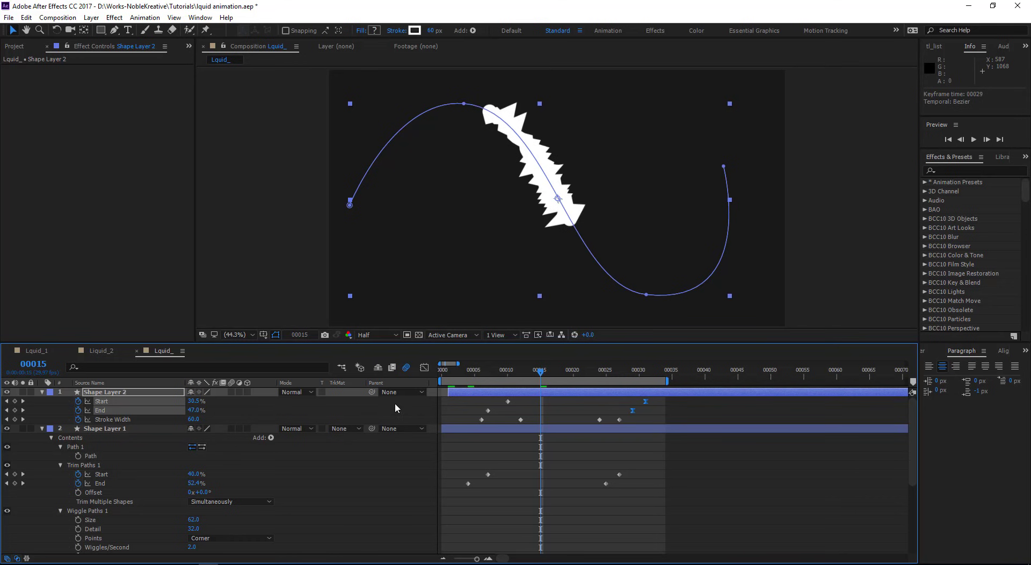
Step: Show Shape Layer 2's modified properties and set its Wiggle Paths Size to 35 and Detail to 48
{"action": "left_click", "coordinate": [150, 391]}
{"action": "key", "text": "u"}
{"action": "key", "text": "u"}
{"action": "left_click_drag", "start_coordinate": [191, 466], "coordinate": [222, 476]}
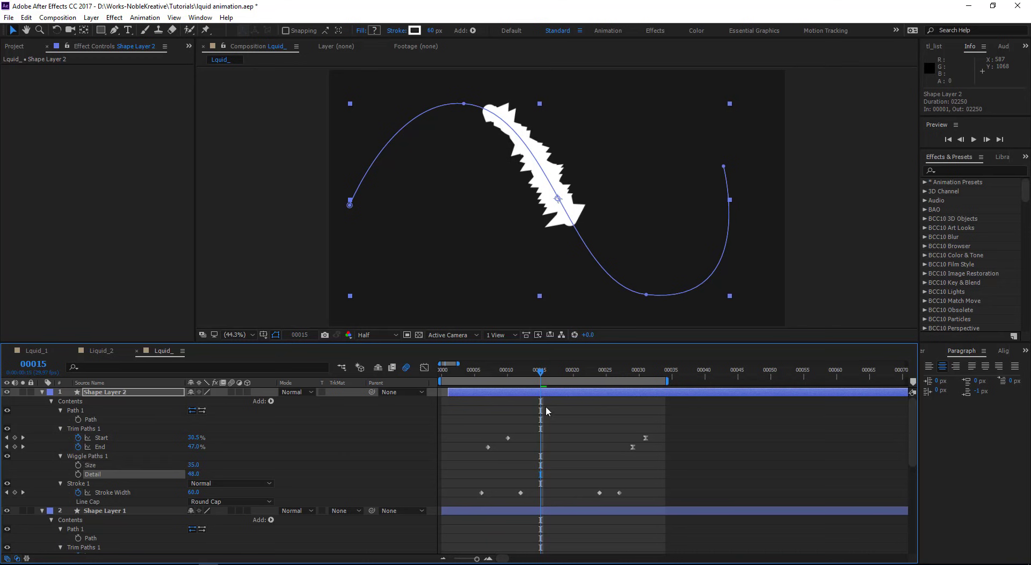
Step: Duplicate Shape Layer 2 and make the copy begin at frame 3
{"action": "key", "text": "ctrl+d"}
{"action": "left_click_drag", "start_coordinate": [464, 375], "coordinate": [450, 376]}
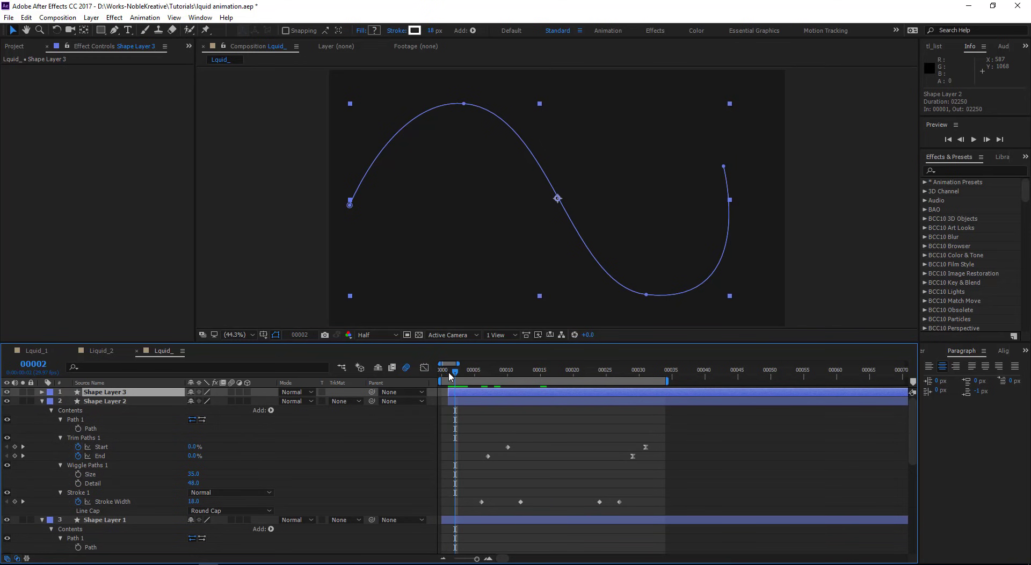
{"action": "key", "text": "Page_Down"}
{"action": "key", "text": "bracketleft"}
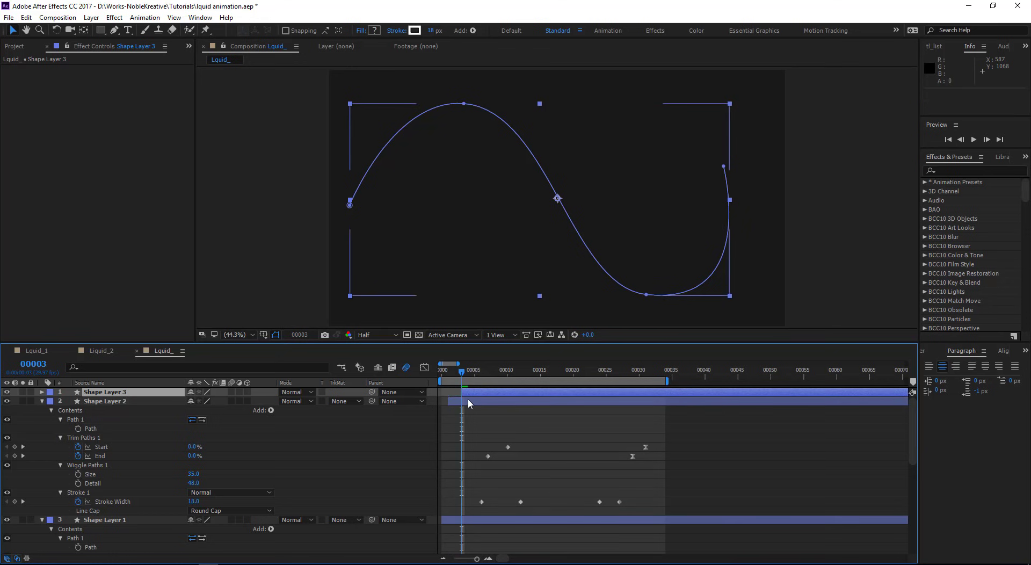
Step: Retime Shape Layer 3's Trim Paths: first End and Start keyframes to frames 11 and 14, and the last End keyframe to frame 29
{"action": "left_click", "coordinate": [42, 392]}
{"action": "left_click_drag", "start_coordinate": [486, 375], "coordinate": [541, 375]}
{"action": "mouse_move", "coordinate": [529, 429]}
{"action": "left_mouse_down"}
{"action": "mouse_move", "coordinate": [493, 457]}
{"action": "mouse_move", "coordinate": [512, 449]}
{"action": "left_mouse_up"}
{"action": "left_click_drag", "start_coordinate": [540, 376], "coordinate": [580, 376]}
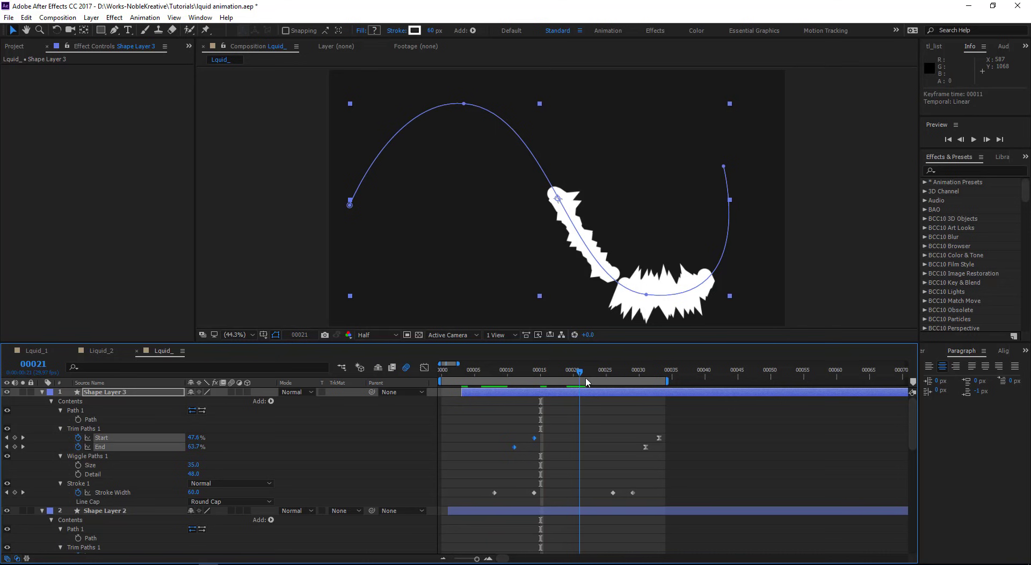
{"action": "left_click_drag", "start_coordinate": [671, 430], "coordinate": [633, 449]}
{"action": "left_click", "coordinate": [645, 450]}
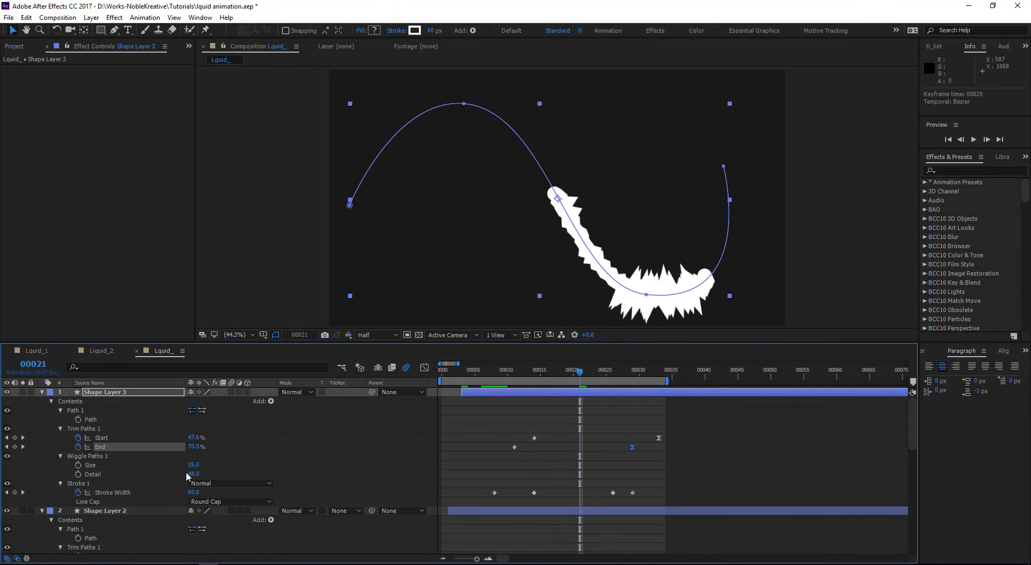
Step: Set Shape Layer 3's Wiggle Paths Size to 39 and Detail to 83, and reduce Stroke Width to 37 at frame 14 and also at frame 26
{"action": "mouse_move", "coordinate": [198, 474]}
{"action": "left_mouse_down"}
{"action": "mouse_move", "coordinate": [205, 467]}
{"action": "mouse_move", "coordinate": [199, 473]}
{"action": "left_mouse_up"}
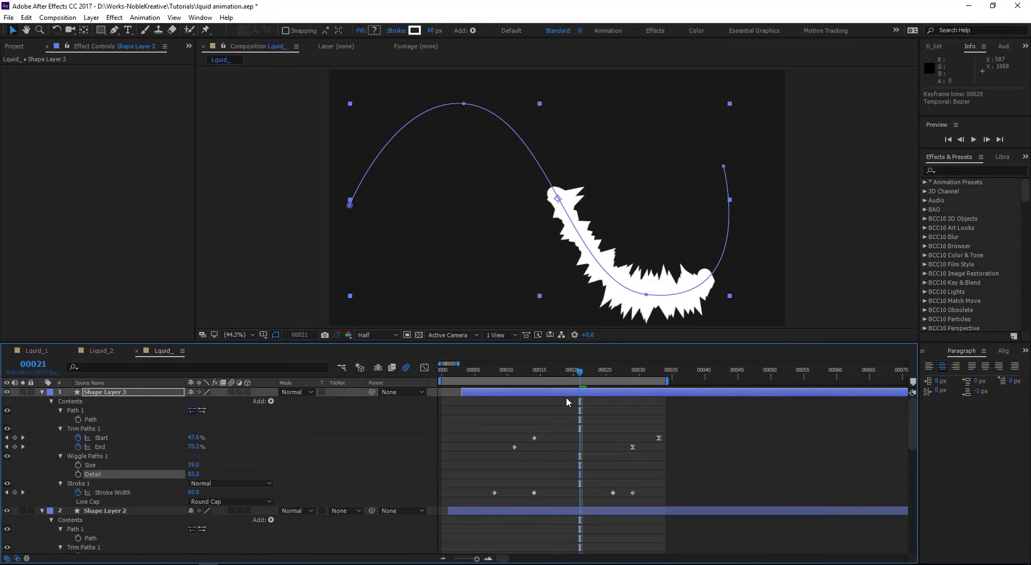
{"action": "mouse_move", "coordinate": [579, 373]}
{"action": "left_mouse_down"}
{"action": "mouse_move", "coordinate": [520, 373]}
{"action": "mouse_move", "coordinate": [534, 373]}
{"action": "left_mouse_up"}
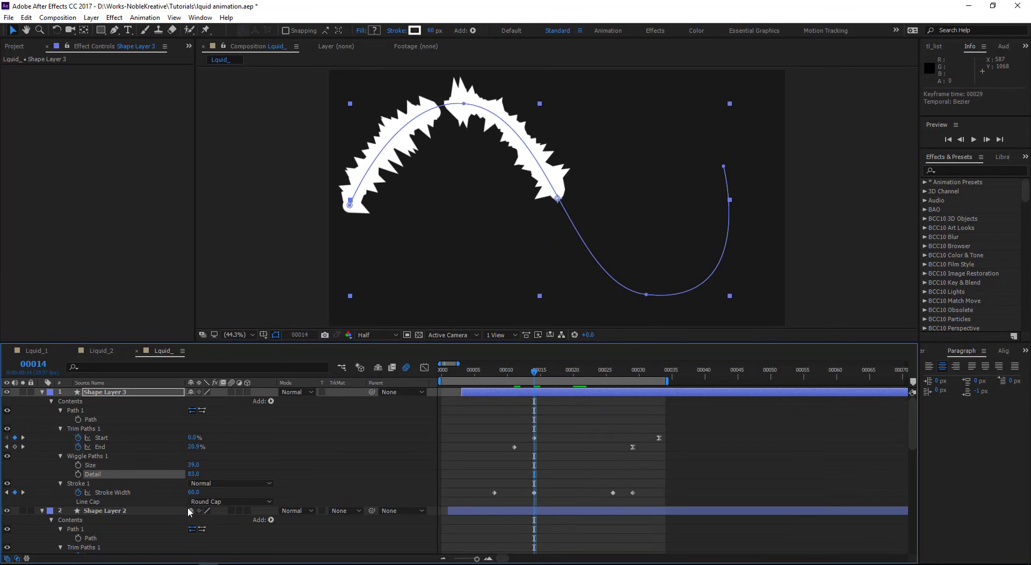
{"action": "mouse_move", "coordinate": [197, 492]}
{"action": "left_mouse_down"}
{"action": "mouse_move", "coordinate": [178, 492]}
{"action": "mouse_move", "coordinate": [199, 493]}
{"action": "left_mouse_up"}
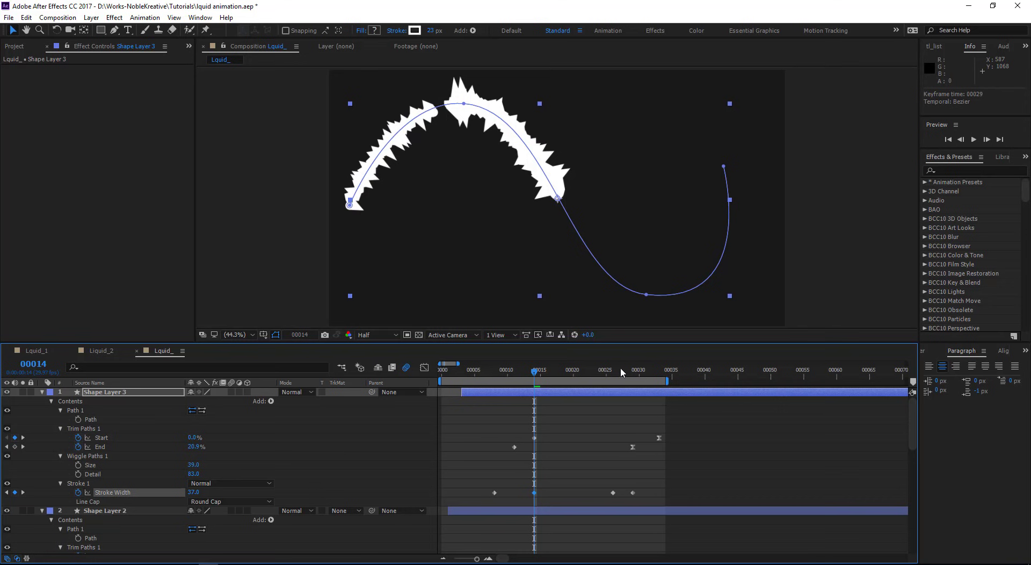
{"action": "left_click_drag", "start_coordinate": [609, 377], "coordinate": [613, 376]}
{"action": "left_click_drag", "start_coordinate": [191, 491], "coordinate": [187, 492]}
Step: Move Shape Layer 3's last End keyframe to frame 28 and apply Easy Ease to the first Start and End keyframes
{"action": "left_click_drag", "start_coordinate": [625, 379], "coordinate": [633, 378]}
{"action": "left_click_drag", "start_coordinate": [632, 447], "coordinate": [619, 446]}
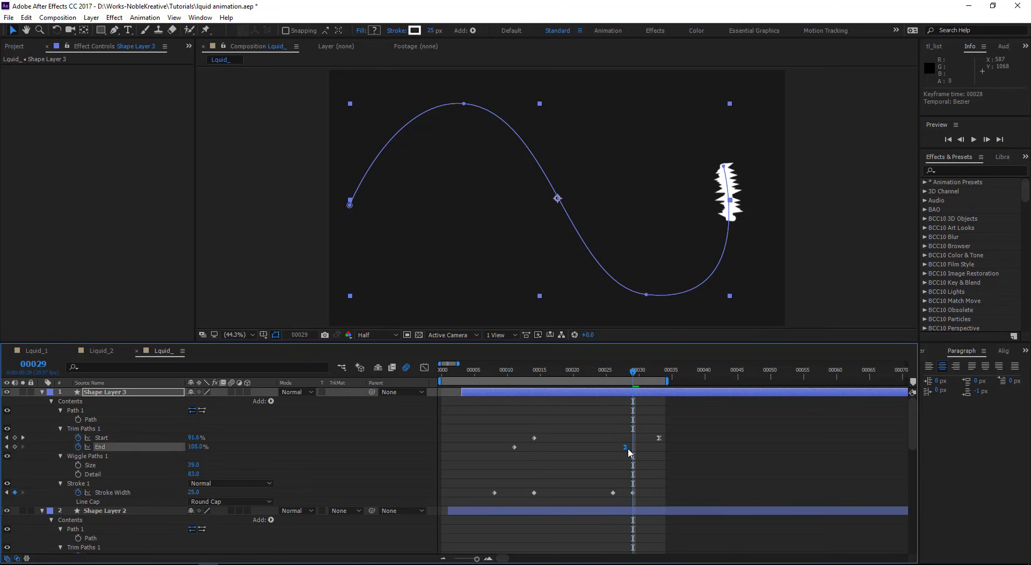
{"action": "left_click_drag", "start_coordinate": [583, 376], "coordinate": [541, 376]}
{"action": "left_click_drag", "start_coordinate": [545, 431], "coordinate": [471, 463]}
{"action": "key", "text": "F9"}
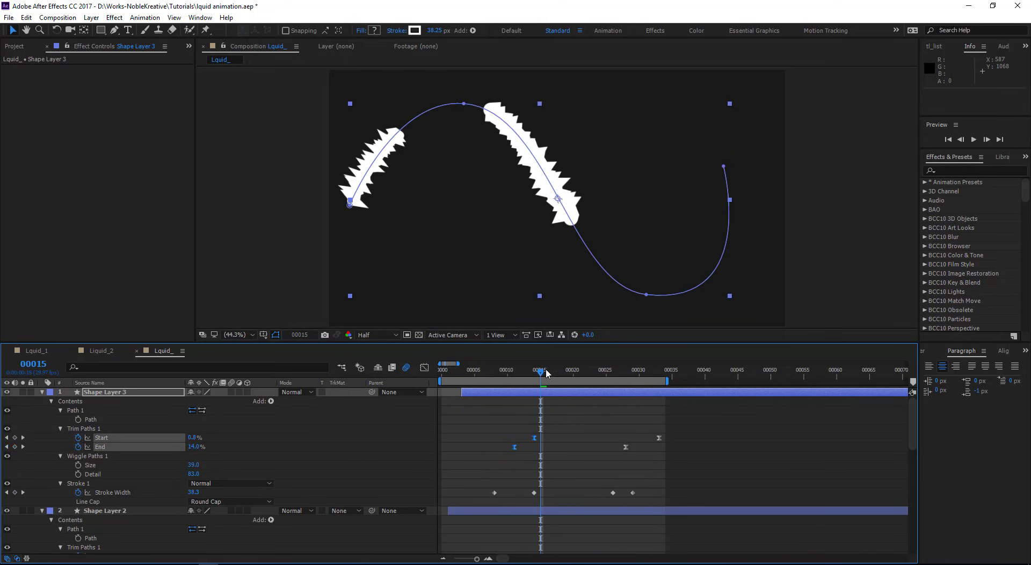
Step: Move Shape Layer 3's first End keyframe to frame 7 and first Start keyframe to frame 9
{"action": "mouse_move", "coordinate": [534, 440]}
{"action": "left_mouse_down"}
{"action": "mouse_move", "coordinate": [544, 440]}
{"action": "mouse_move", "coordinate": [525, 447]}
{"action": "left_mouse_up"}
{"action": "left_click", "coordinate": [521, 438]}
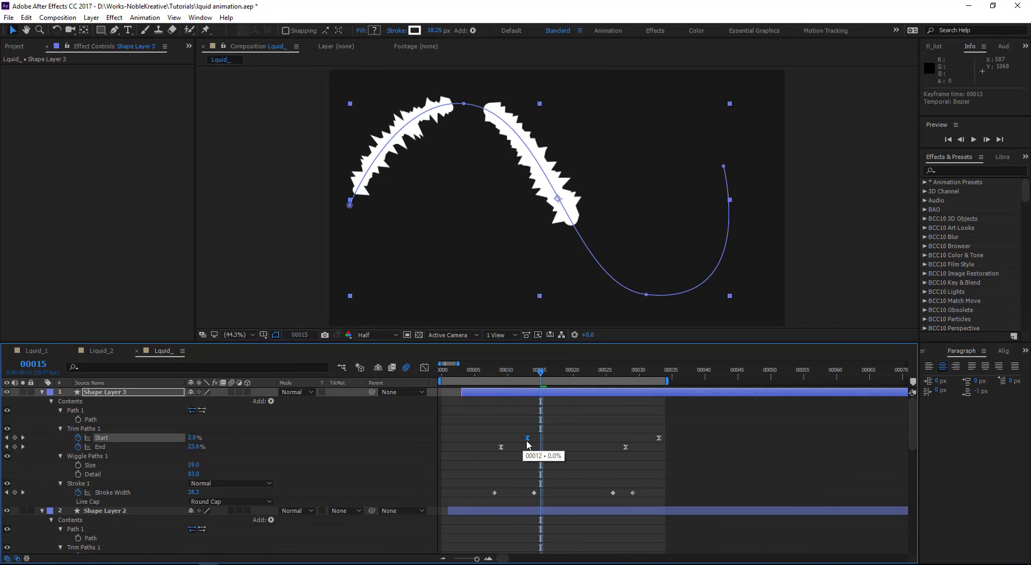
{"action": "left_click_drag", "start_coordinate": [520, 423], "coordinate": [500, 442]}
{"action": "left_click", "coordinate": [519, 439], "text": "shift"}
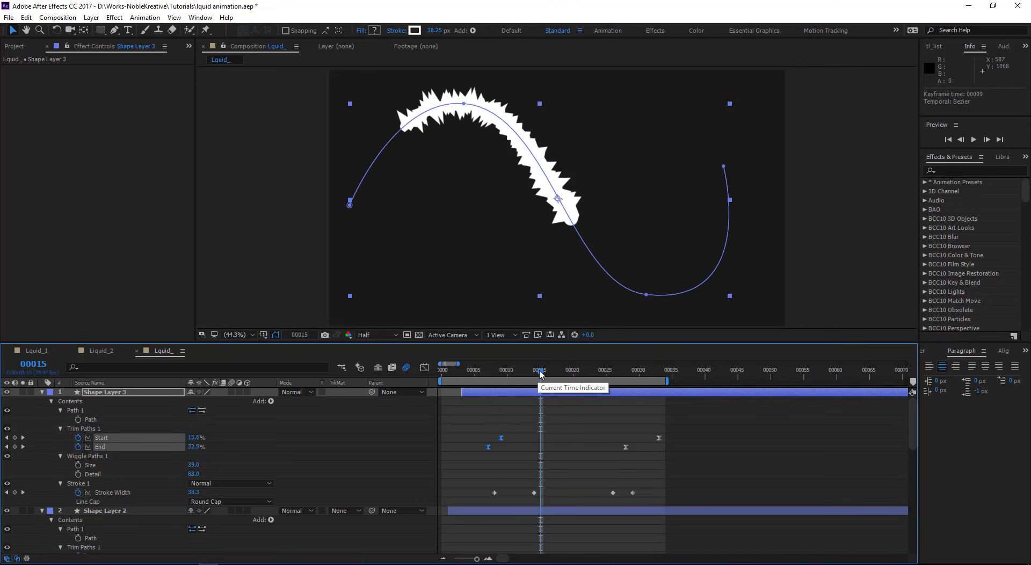
{"action": "left_click", "coordinate": [507, 373]}
Step: Move Shape Layer 3's last End and Start keyframes to frames 31 and 34, and preview the animation
{"action": "mouse_move", "coordinate": [482, 380]}
{"action": "left_mouse_down"}
{"action": "mouse_move", "coordinate": [451, 382]}
{"action": "mouse_move", "coordinate": [605, 397]}
{"action": "left_mouse_up"}
{"action": "left_click_drag", "start_coordinate": [625, 447], "coordinate": [638, 450]}
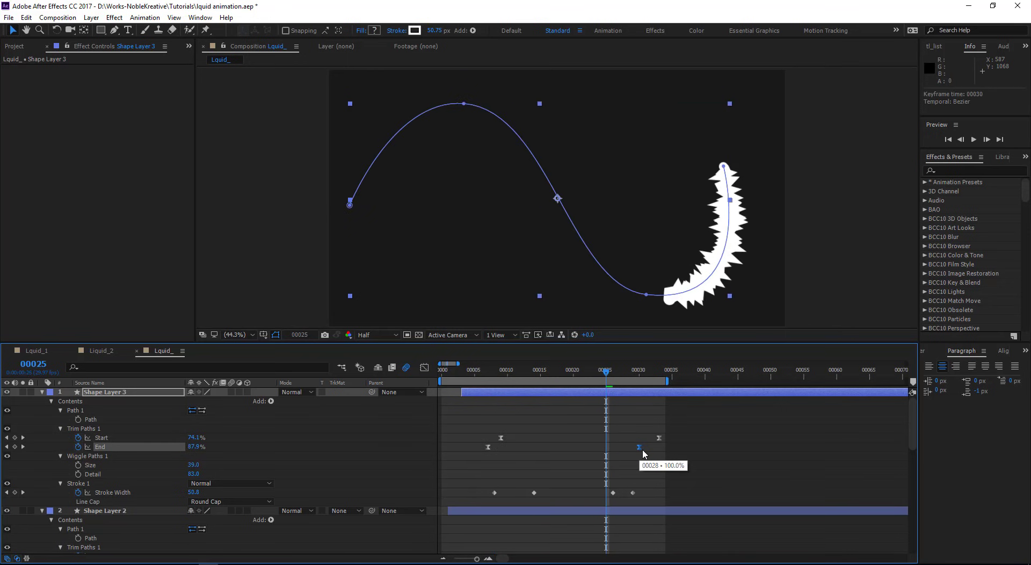
{"action": "key", "text": "Page_Down"}
{"action": "left_click", "coordinate": [627, 374]}
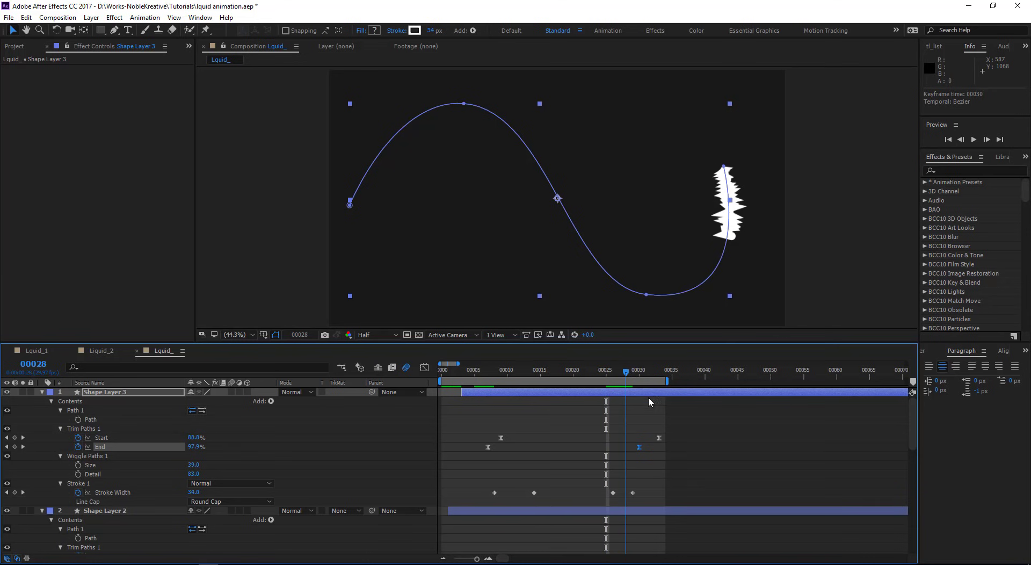
{"action": "mouse_move", "coordinate": [668, 428]}
{"action": "left_mouse_down"}
{"action": "mouse_move", "coordinate": [626, 455]}
{"action": "mouse_move", "coordinate": [643, 454]}
{"action": "left_mouse_up"}
{"action": "key", "text": "space"}
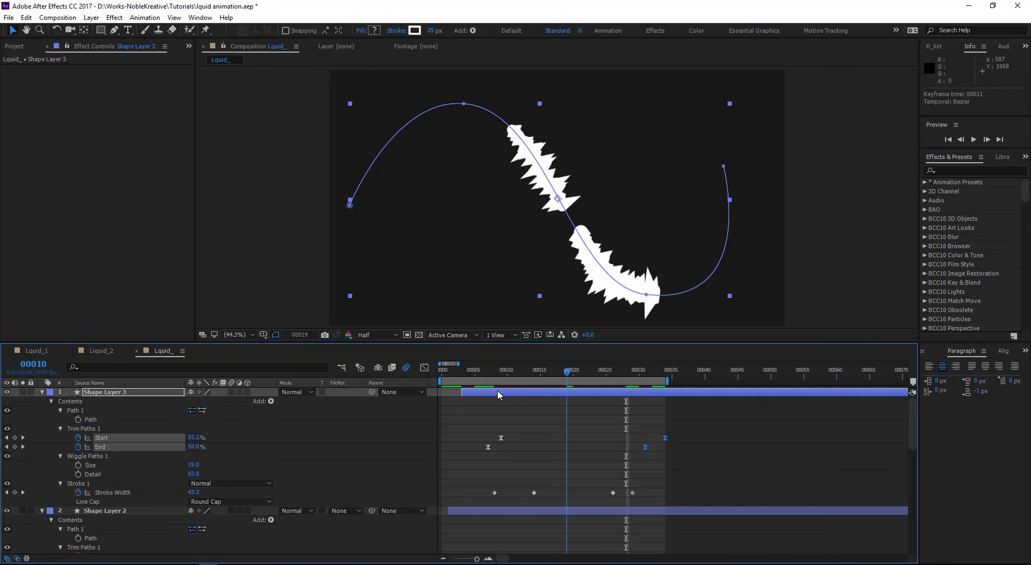
{"action": "key", "text": "space"}
Step: Collapse all layers, duplicate Shape Layer 1, place the copy at the top of the stack and make it begin at frame 4
{"action": "left_click", "coordinate": [43, 392]}
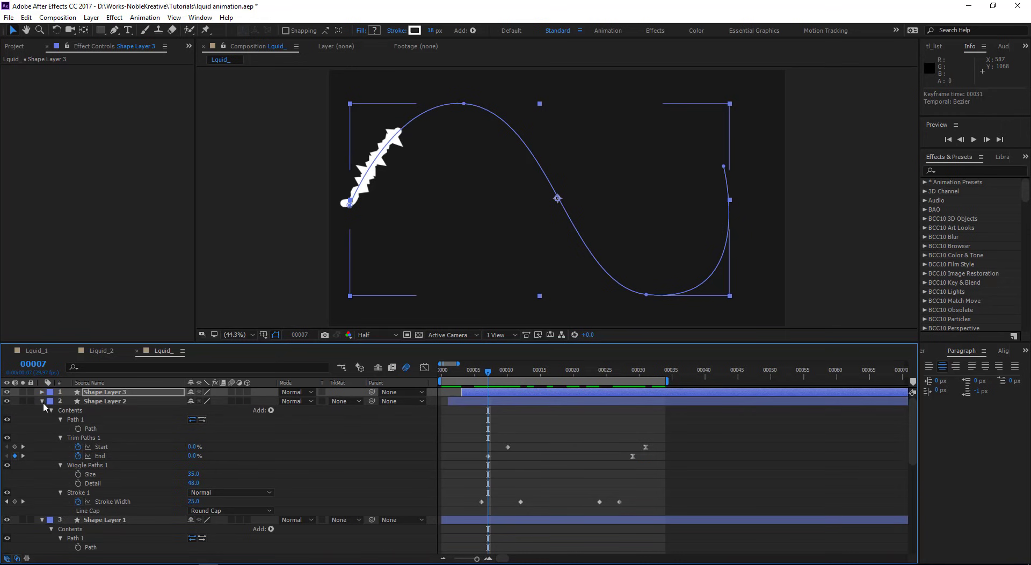
{"action": "left_click", "coordinate": [42, 401]}
{"action": "left_click", "coordinate": [42, 411]}
{"action": "left_click", "coordinate": [90, 411]}
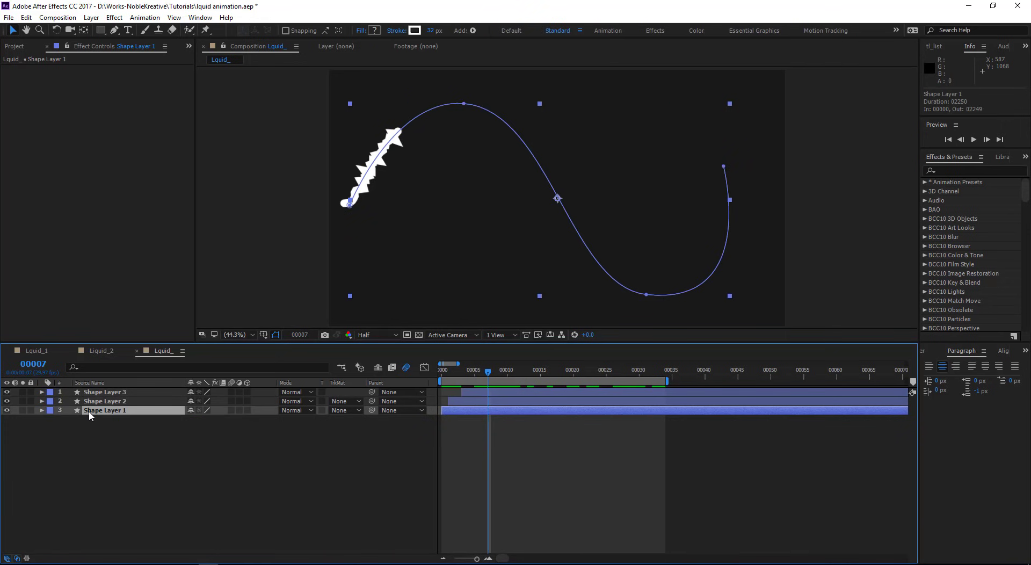
{"action": "key", "text": "ctrl+d"}
{"action": "left_click_drag", "start_coordinate": [108, 410], "coordinate": [105, 395]}
{"action": "left_click_drag", "start_coordinate": [487, 372], "coordinate": [465, 376]}
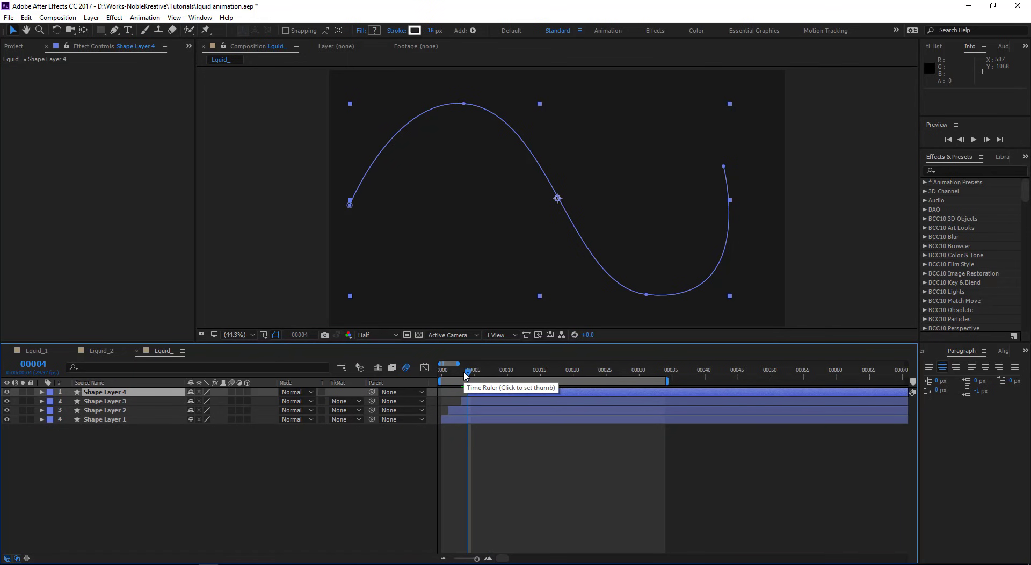
Step: Show Shape Layer 4's modified properties and add an empty group to its contents
{"action": "key", "text": "u"}
{"action": "key", "text": "u"}
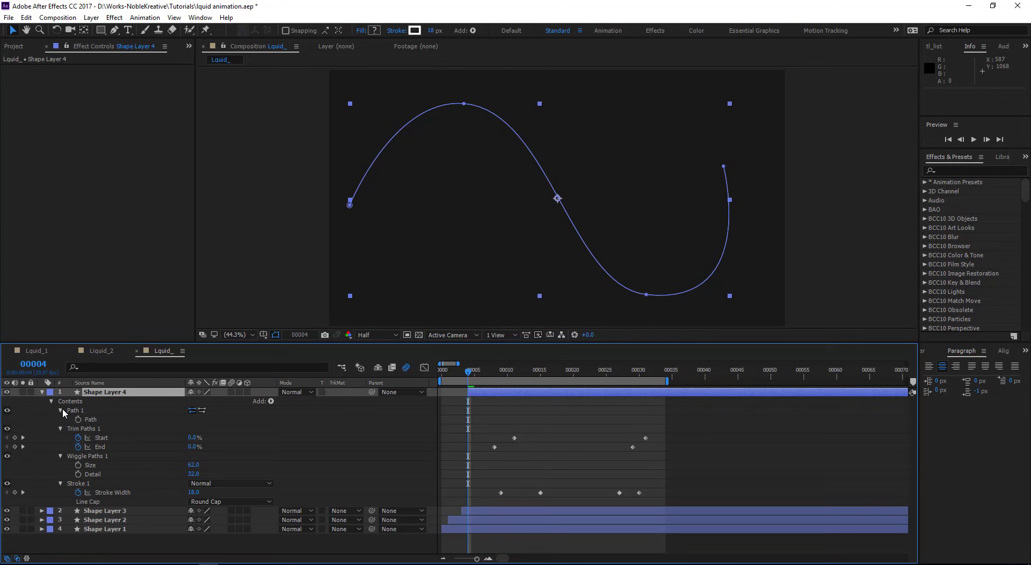
{"action": "left_click", "coordinate": [61, 410]}
{"action": "left_click", "coordinate": [271, 400]}
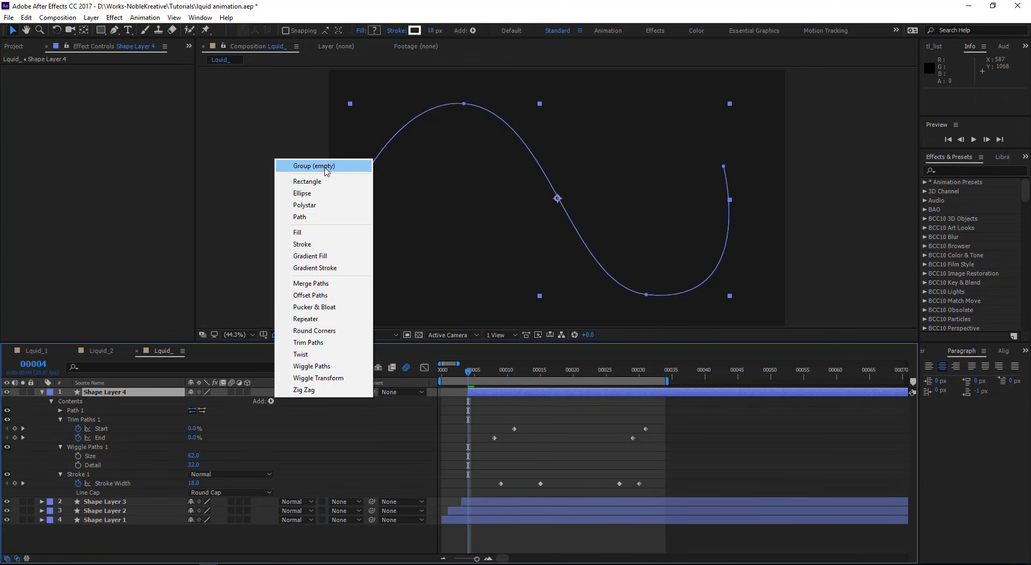
{"action": "left_click", "coordinate": [325, 168]}
Step: Move Path 1, Trim Paths 1, Wiggle Paths 1 and Stroke 1 of Shape Layer 4 into the empty group
{"action": "left_click", "coordinate": [84, 429]}
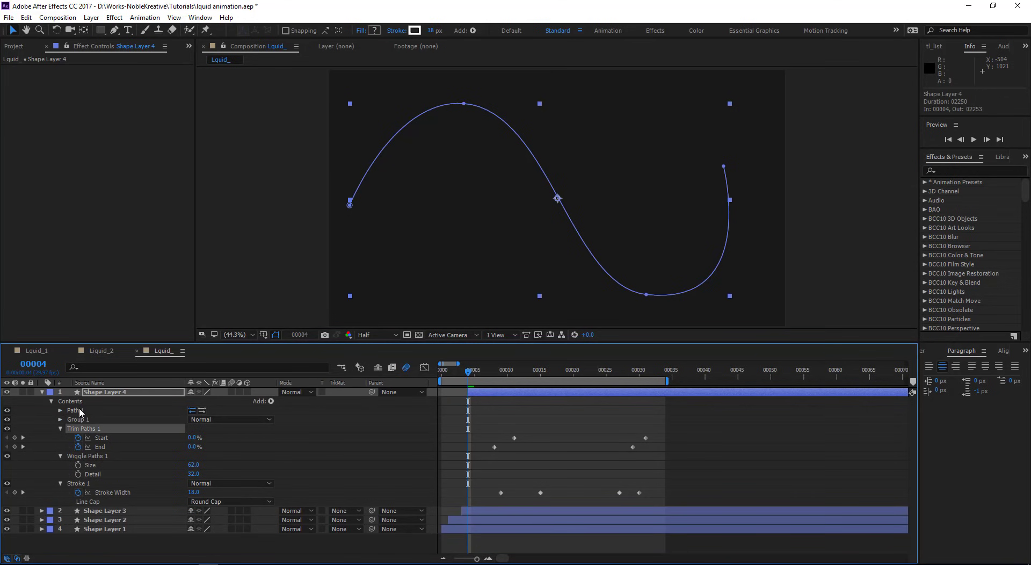
{"action": "left_click", "coordinate": [82, 411], "text": "ctrl"}
{"action": "left_click", "coordinate": [89, 456], "text": "ctrl"}
{"action": "left_click", "coordinate": [90, 483], "text": "ctrl"}
{"action": "left_click_drag", "start_coordinate": [90, 433], "coordinate": [80, 420]}
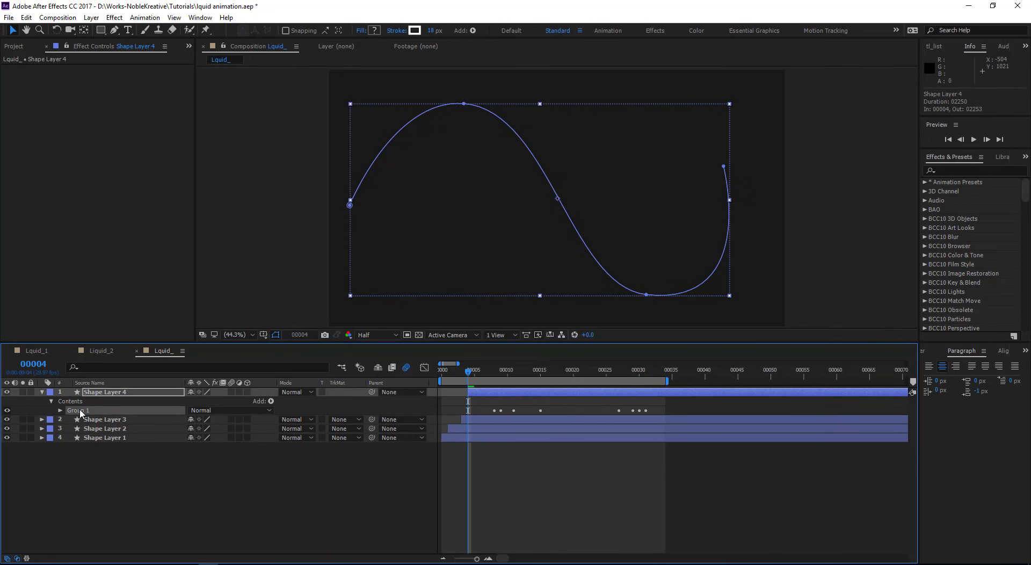
Step: Rename Shape Layer 4's group as Shape 1 and duplicate it
{"action": "key", "text": "Return"}
{"action": "type", "text": "Shape"}
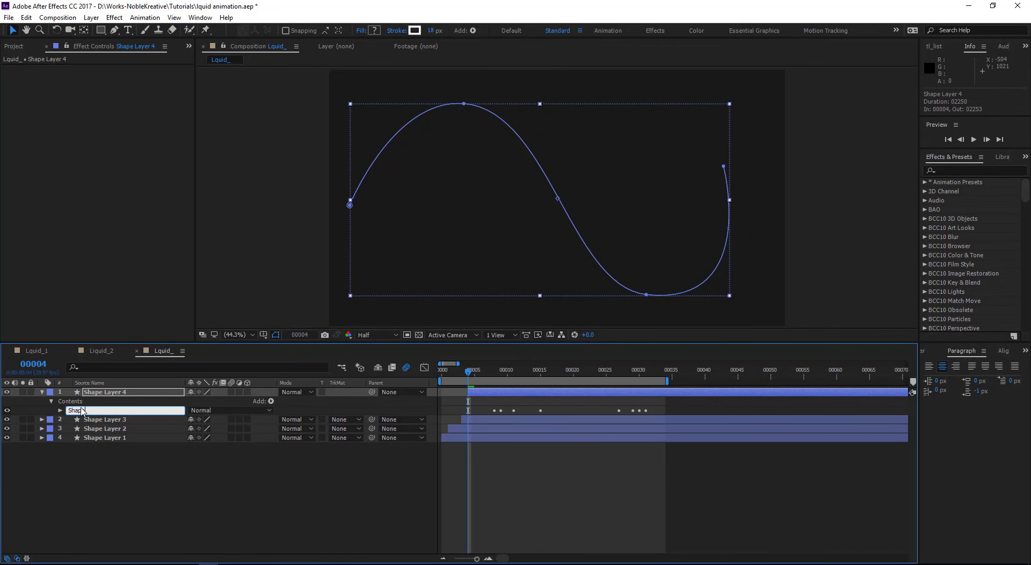
{"action": "key", "text": "Return"}
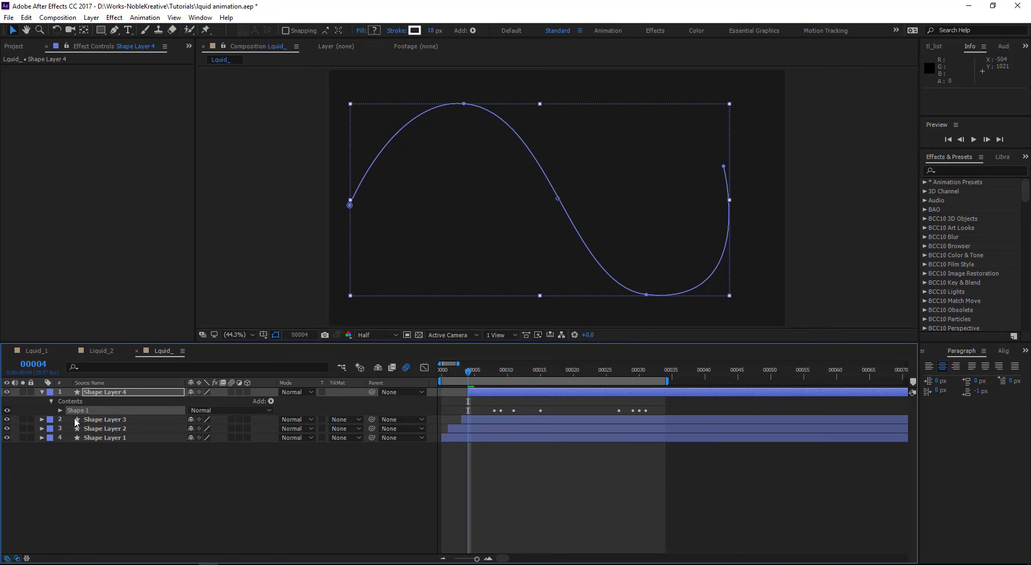
{"action": "key", "text": "ctrl+d"}
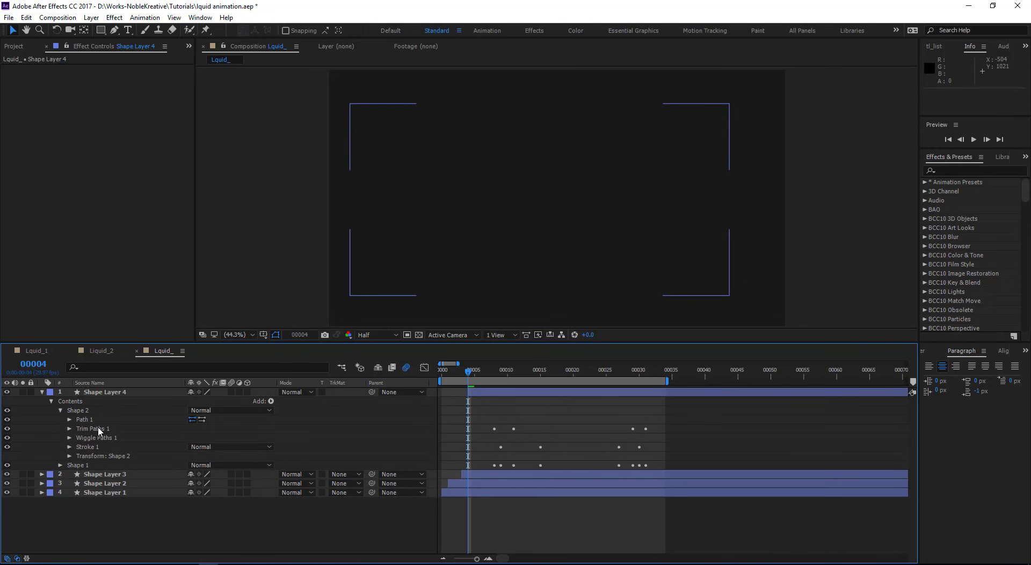
Step: Delete Wiggle Paths 1 from Shape Layer 4's Shape 2 group and isolate that group by soloing the layer and hiding Shape 1
{"action": "left_click", "coordinate": [96, 436]}
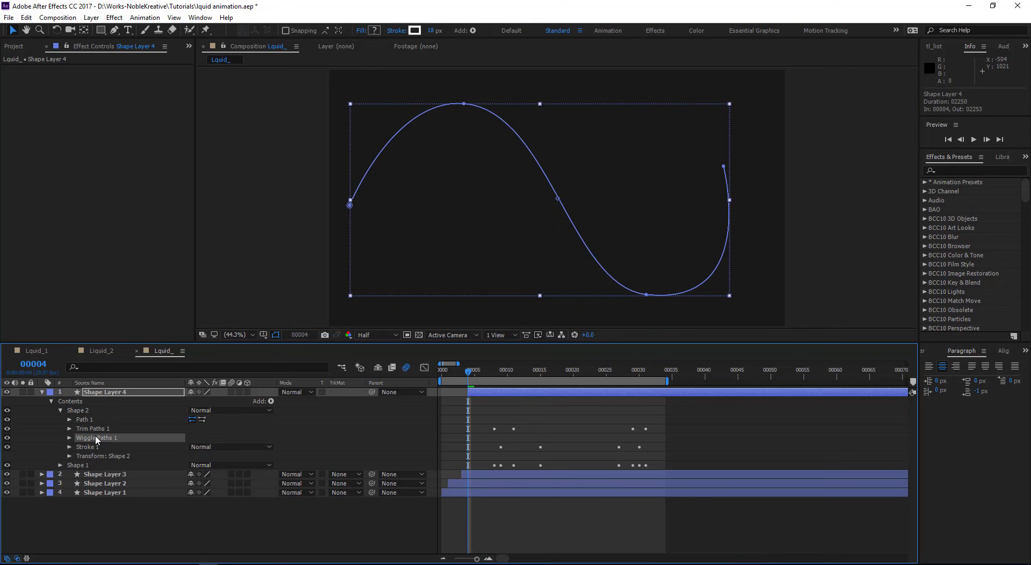
{"action": "key", "text": "Delete"}
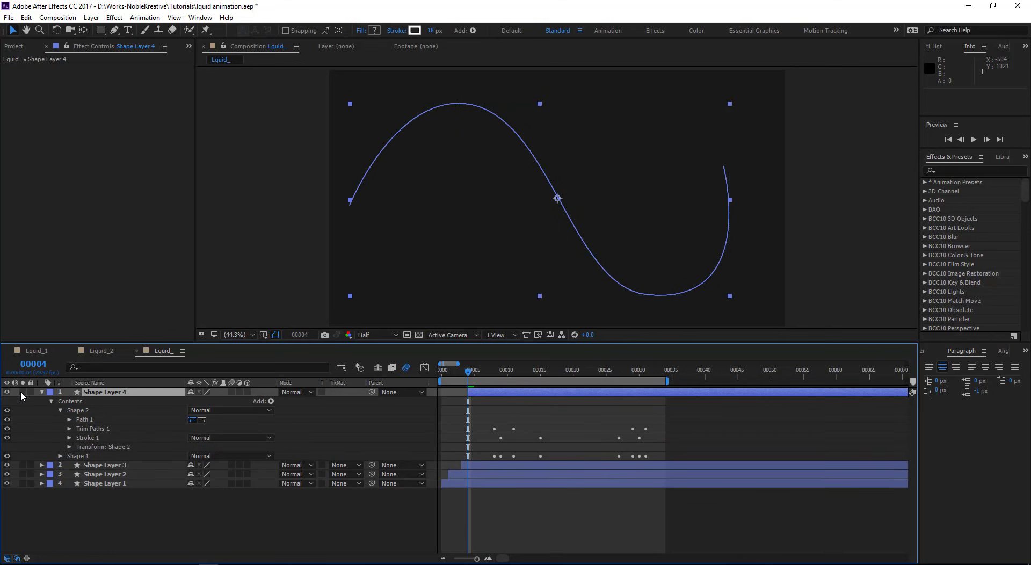
{"action": "left_click_drag", "start_coordinate": [548, 375], "coordinate": [561, 376]}
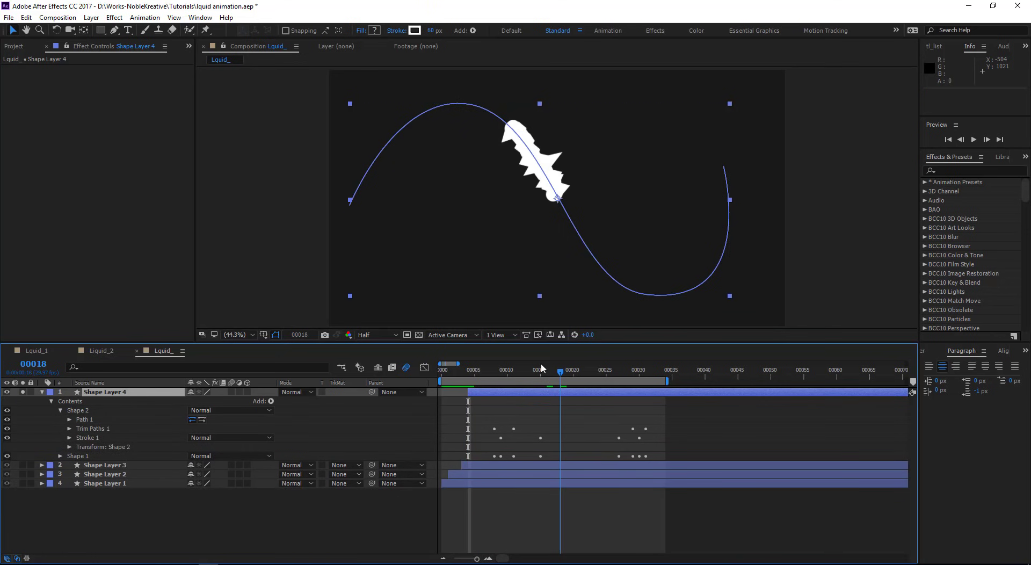
{"action": "left_click", "coordinate": [7, 456]}
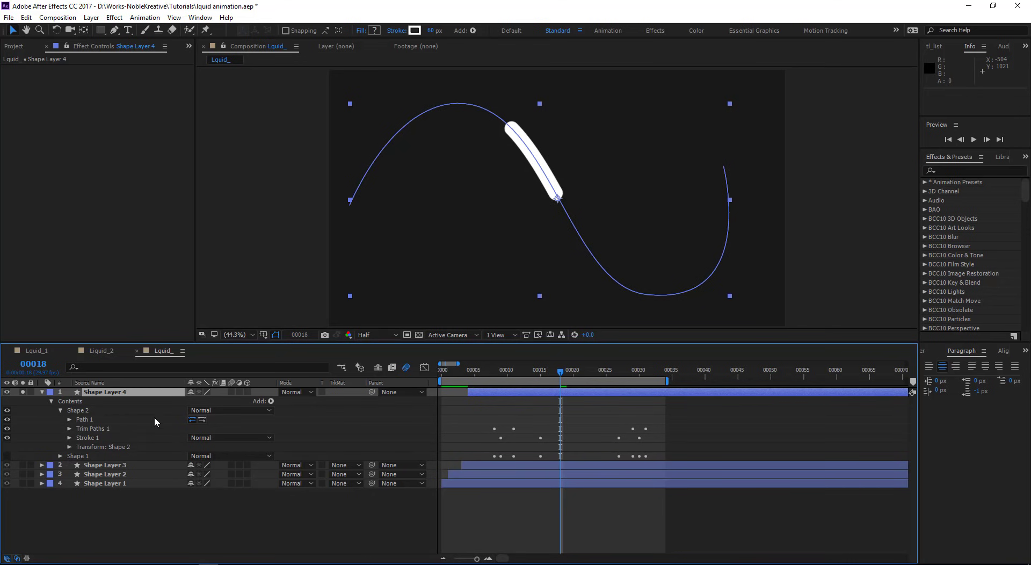
Step: Add Pucker & Bloat to the Shape 2 group between Path 1 and Trim Paths 1, with an amount of 79
{"action": "left_click", "coordinate": [271, 402]}
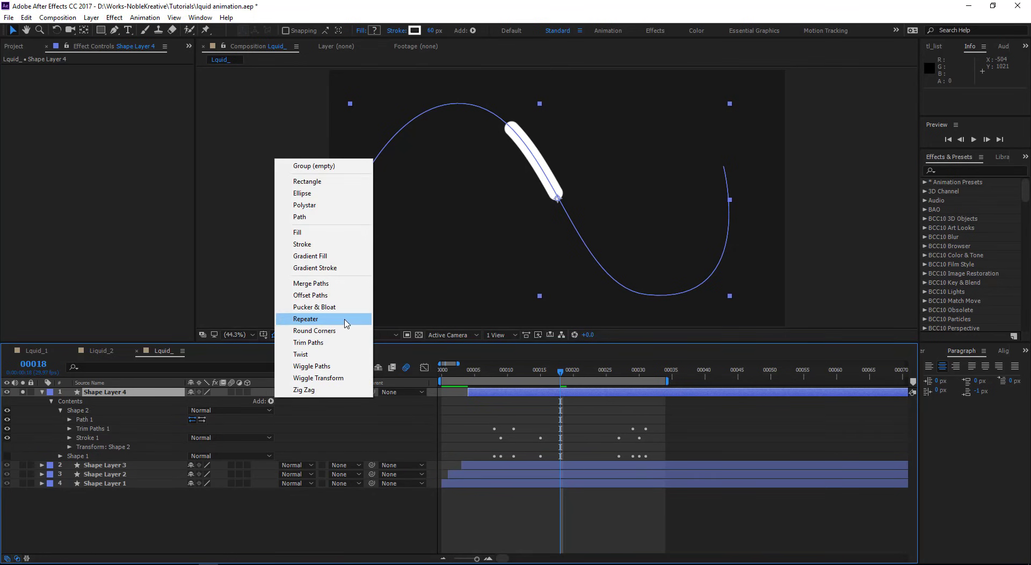
{"action": "left_click", "coordinate": [314, 308]}
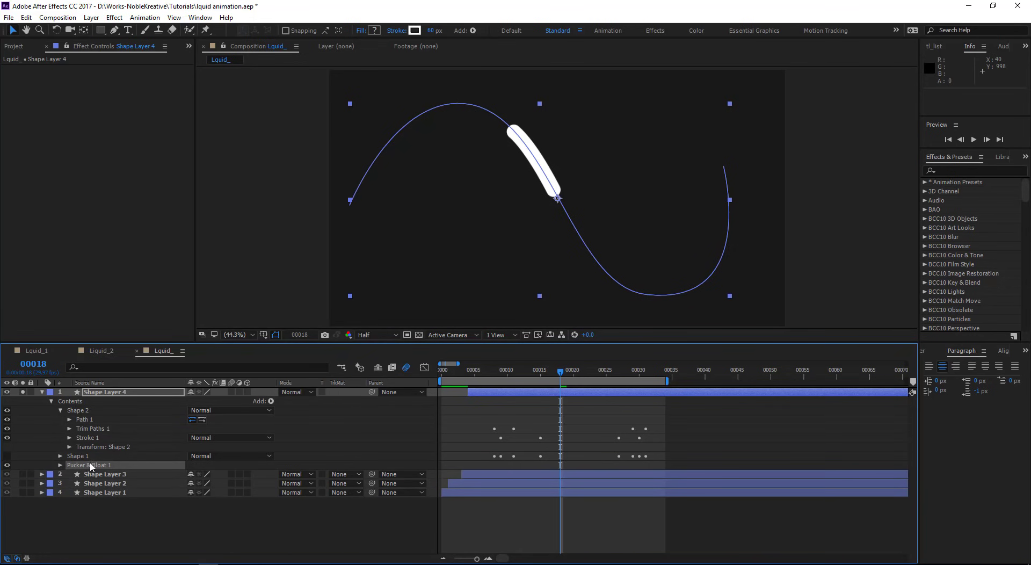
{"action": "left_click_drag", "start_coordinate": [94, 468], "coordinate": [94, 427]}
{"action": "left_click", "coordinate": [70, 428]}
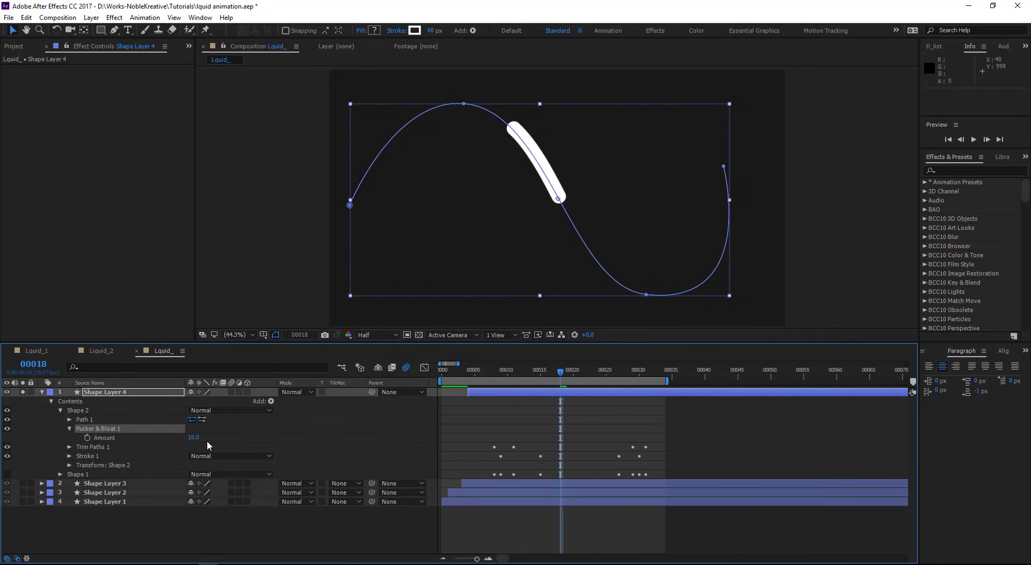
{"action": "left_click_drag", "start_coordinate": [197, 442], "coordinate": [235, 442]}
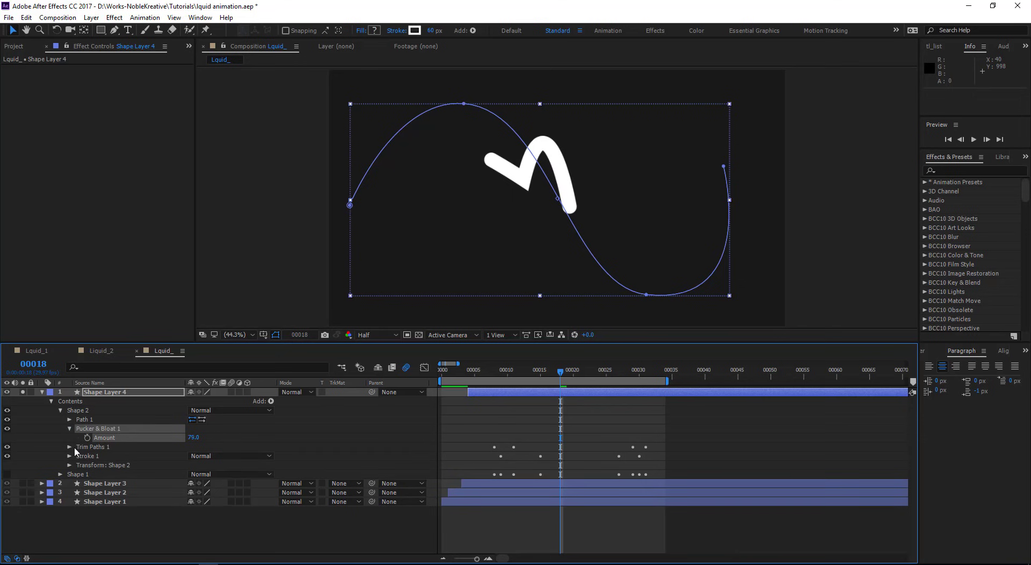
Step: Turn Shape 2's stroke into a dotted line with a dash of 6 and a gap of 74
{"action": "left_click", "coordinate": [55, 475]}
{"action": "left_click", "coordinate": [69, 456]}
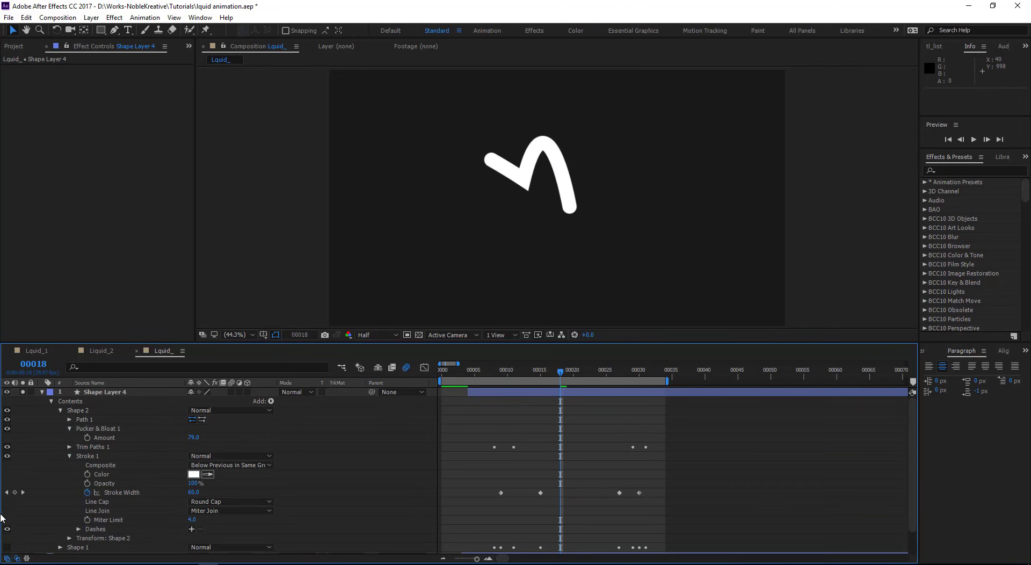
{"action": "left_click", "coordinate": [192, 529]}
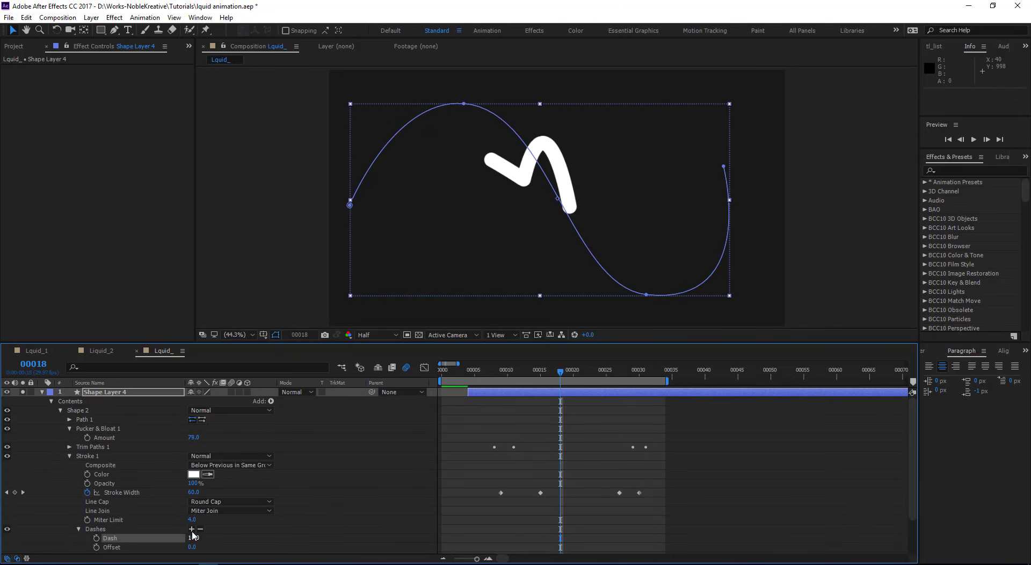
{"action": "scroll", "coordinate": [151, 498], "scroll_direction": "down", "scroll_amount": 1}
{"action": "mouse_move", "coordinate": [191, 511]}
{"action": "left_mouse_down"}
{"action": "mouse_move", "coordinate": [177, 511]}
{"action": "mouse_move", "coordinate": [219, 522]}
{"action": "left_mouse_up"}
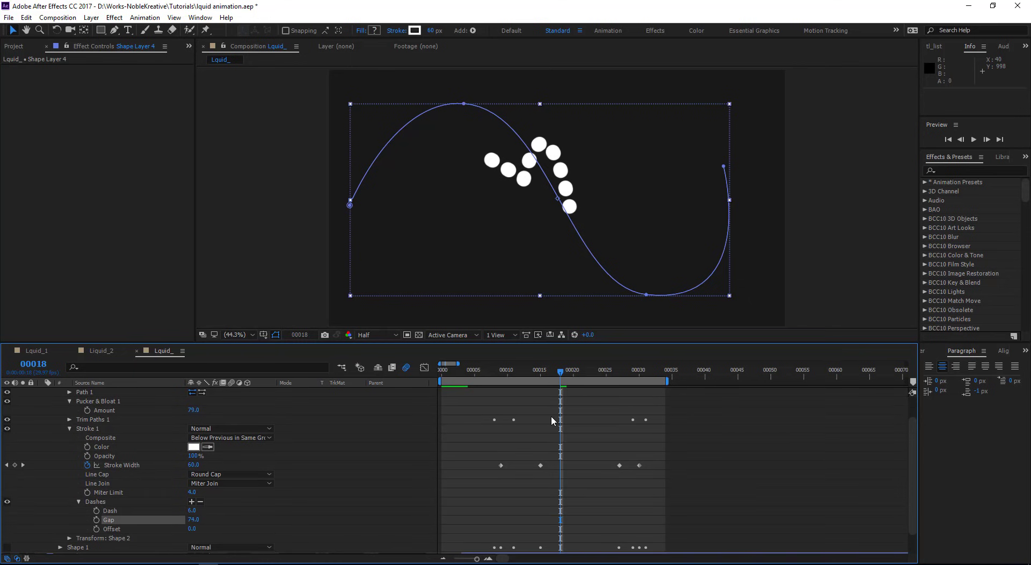
Step: Check the dots at other frames and reduce Shape 2's Pucker & Bloat amount to 28
{"action": "mouse_move", "coordinate": [563, 378]}
{"action": "left_mouse_down"}
{"action": "mouse_move", "coordinate": [636, 379]}
{"action": "mouse_move", "coordinate": [627, 379]}
{"action": "left_mouse_up"}
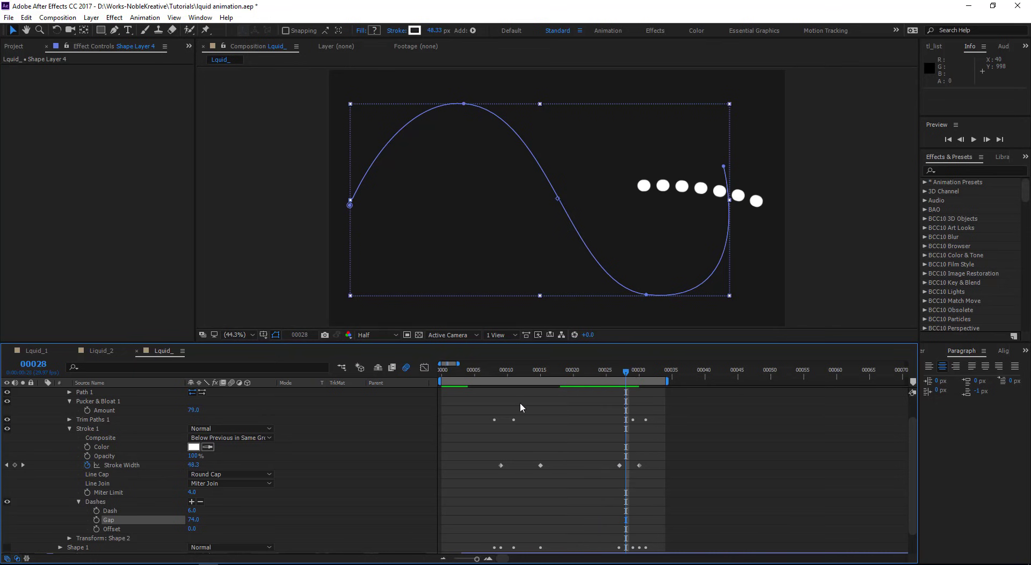
{"action": "mouse_move", "coordinate": [190, 410]}
{"action": "left_mouse_down"}
{"action": "mouse_move", "coordinate": [343, 409]}
{"action": "mouse_move", "coordinate": [173, 415]}
{"action": "left_mouse_up"}
{"action": "mouse_move", "coordinate": [630, 377]}
{"action": "left_mouse_down"}
{"action": "mouse_move", "coordinate": [477, 382]}
{"action": "mouse_move", "coordinate": [653, 385]}
{"action": "mouse_move", "coordinate": [492, 395]}
{"action": "left_mouse_up"}
{"action": "scroll", "coordinate": [29, 419], "scroll_direction": "up", "scroll_amount": 1}
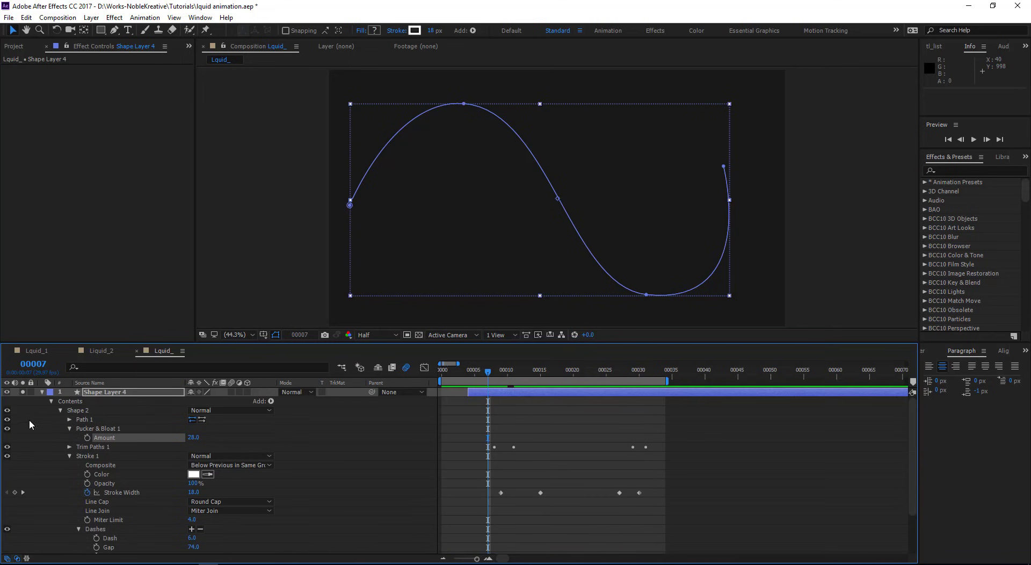
Step: Unsolo Shape Layer 4 and unhide its Shape 1 group to preview the full animation
{"action": "left_click", "coordinate": [23, 393]}
{"action": "scroll", "coordinate": [99, 500], "scroll_direction": "down", "scroll_amount": 3}
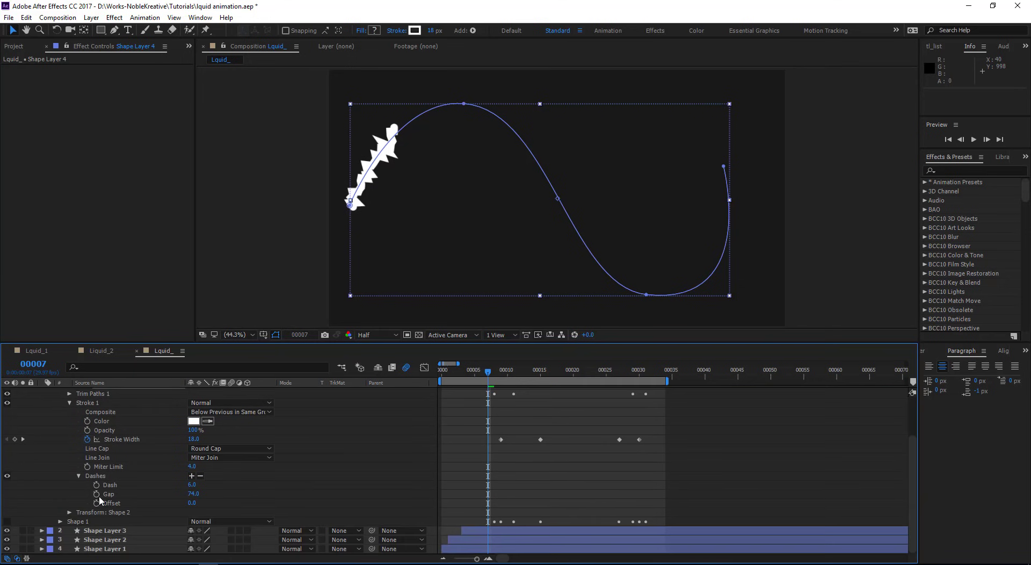
{"action": "left_click", "coordinate": [6, 521]}
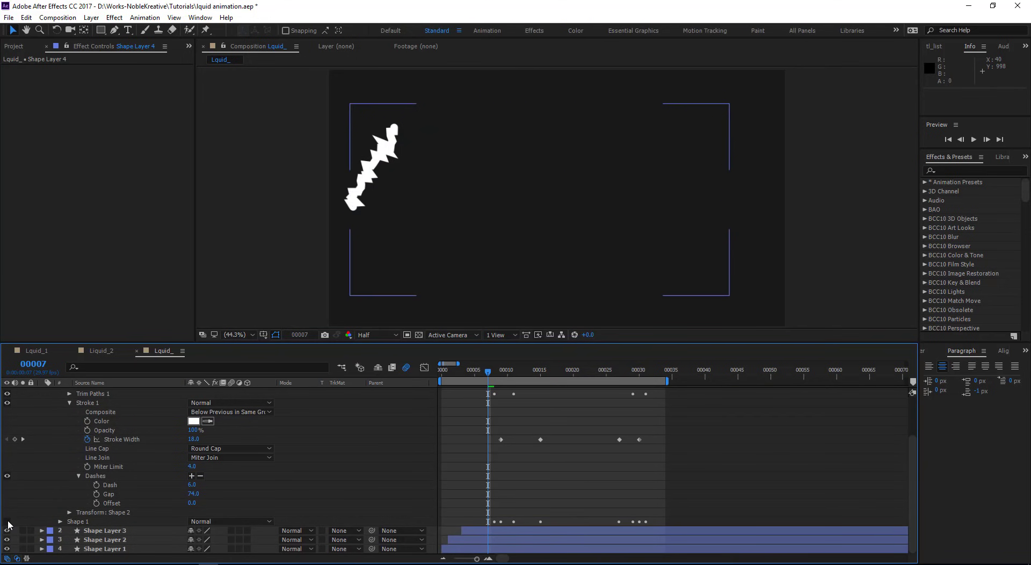
{"action": "scroll", "coordinate": [84, 447], "scroll_direction": "up", "scroll_amount": 3}
{"action": "key", "text": "space"}
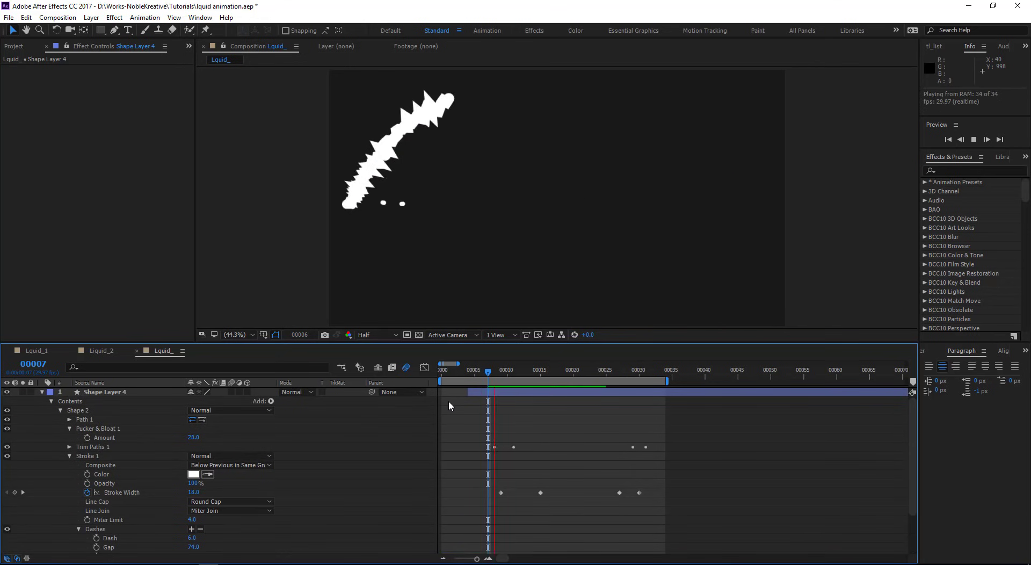
{"action": "key", "text": "space"}
Step: Examine the combined strokes at frames 21 and 11 along with the Wiggle Paths 1 settings of Shape 1
{"action": "left_click_drag", "start_coordinate": [548, 375], "coordinate": [579, 374]}
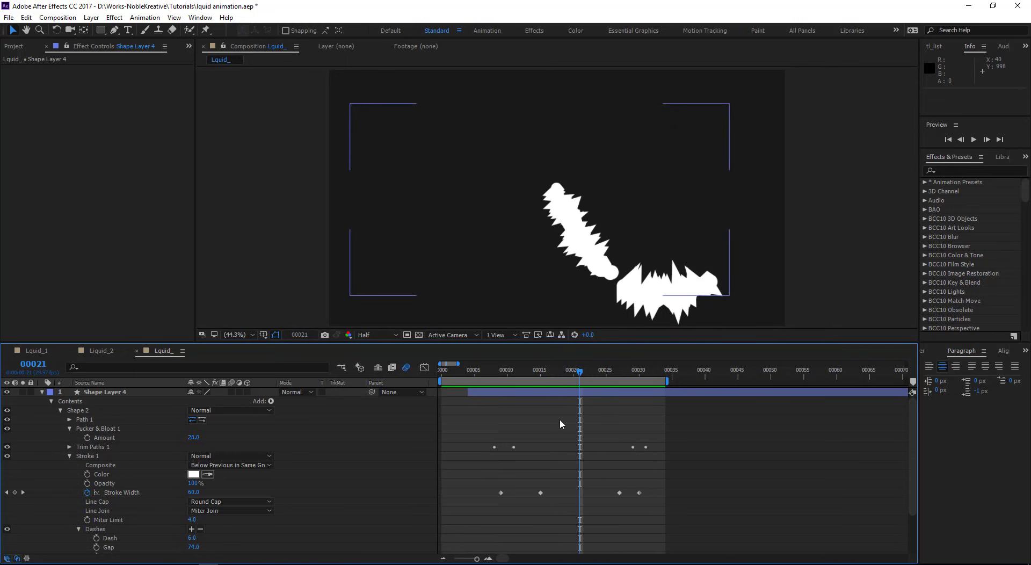
{"action": "scroll", "coordinate": [108, 505], "scroll_direction": "down", "scroll_amount": 3}
{"action": "left_click", "coordinate": [60, 522]}
{"action": "scroll", "coordinate": [539, 507], "scroll_direction": "down", "scroll_amount": 3}
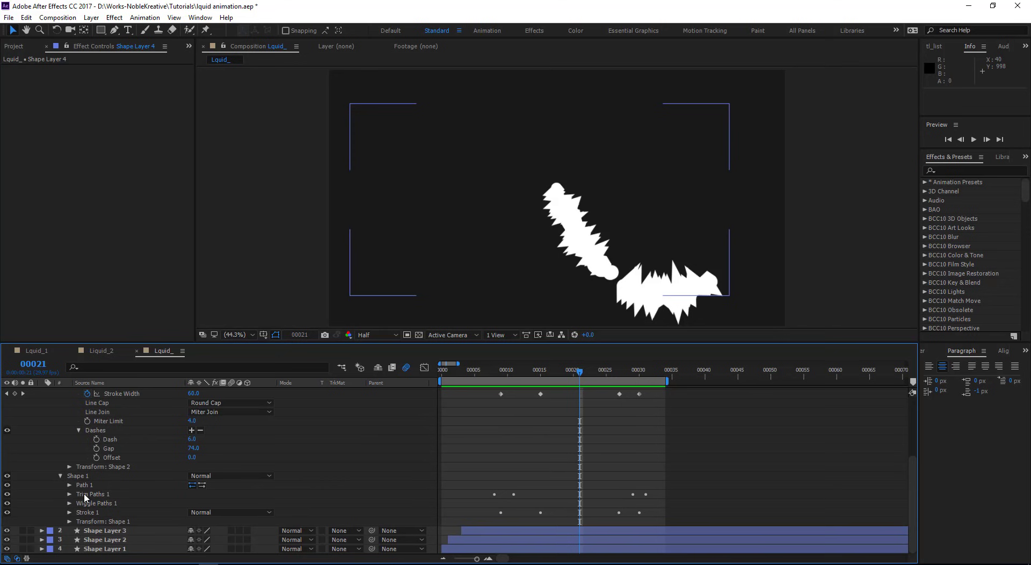
{"action": "left_click", "coordinate": [69, 503]}
{"action": "left_click_drag", "start_coordinate": [570, 379], "coordinate": [514, 376]}
{"action": "scroll", "coordinate": [500, 484], "scroll_direction": "down", "scroll_amount": 3}
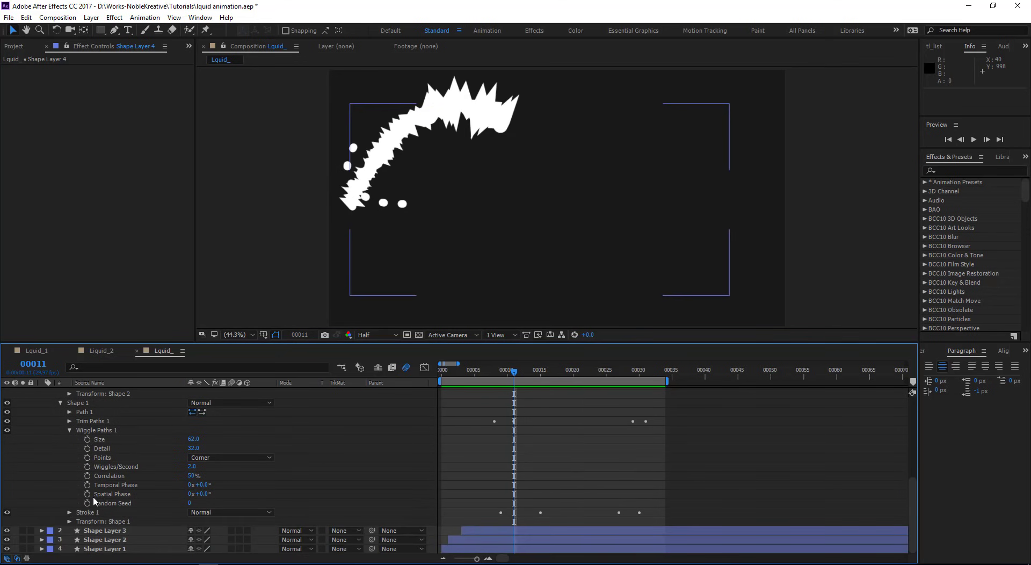
Step: Show all keyframed properties, lower Shape 1's stroke width at frame 15 and set it to 38 at frame 27
{"action": "key", "text": "u"}
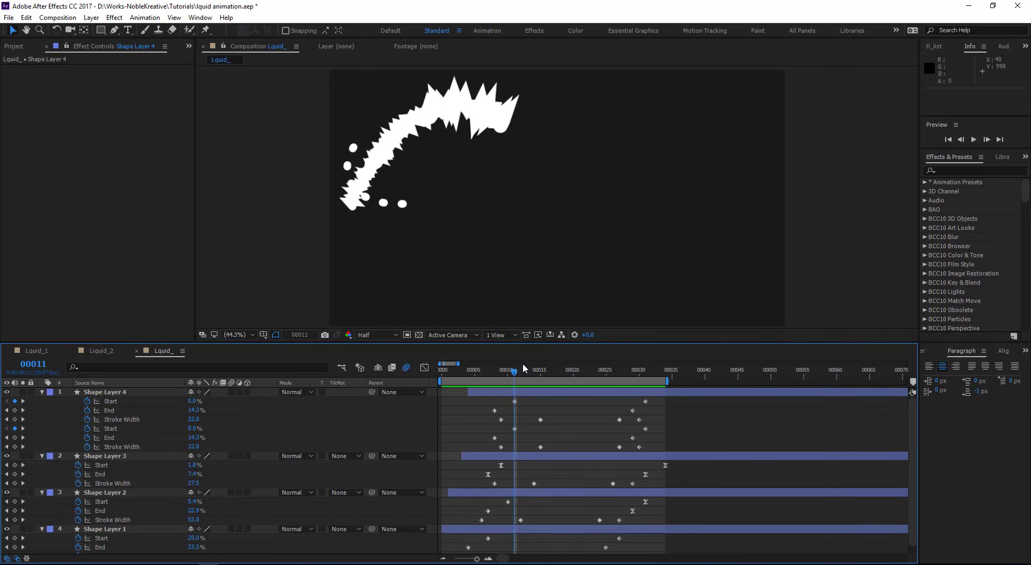
{"action": "left_click_drag", "start_coordinate": [525, 377], "coordinate": [540, 376]}
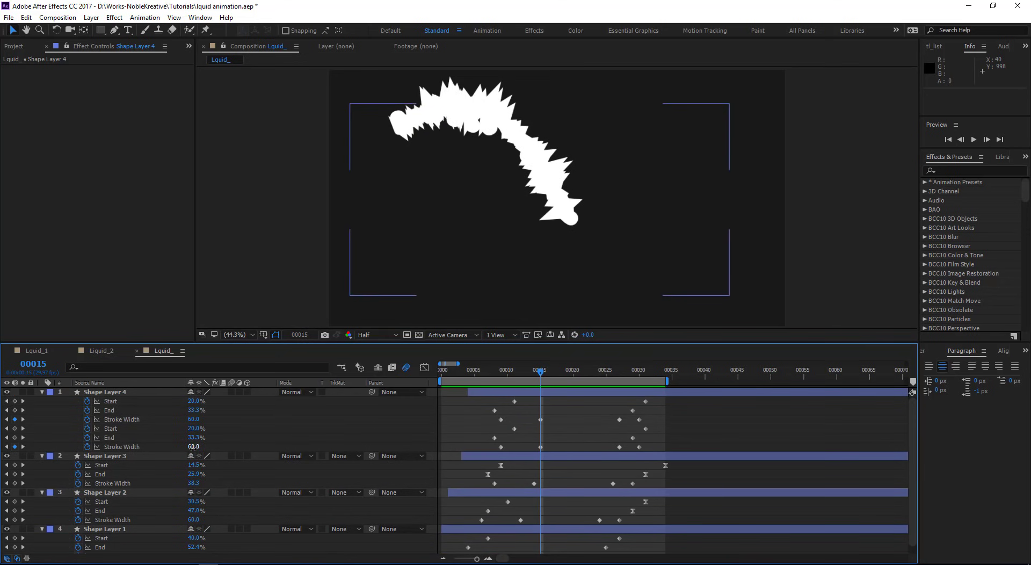
{"action": "left_click_drag", "start_coordinate": [194, 446], "coordinate": [176, 448]}
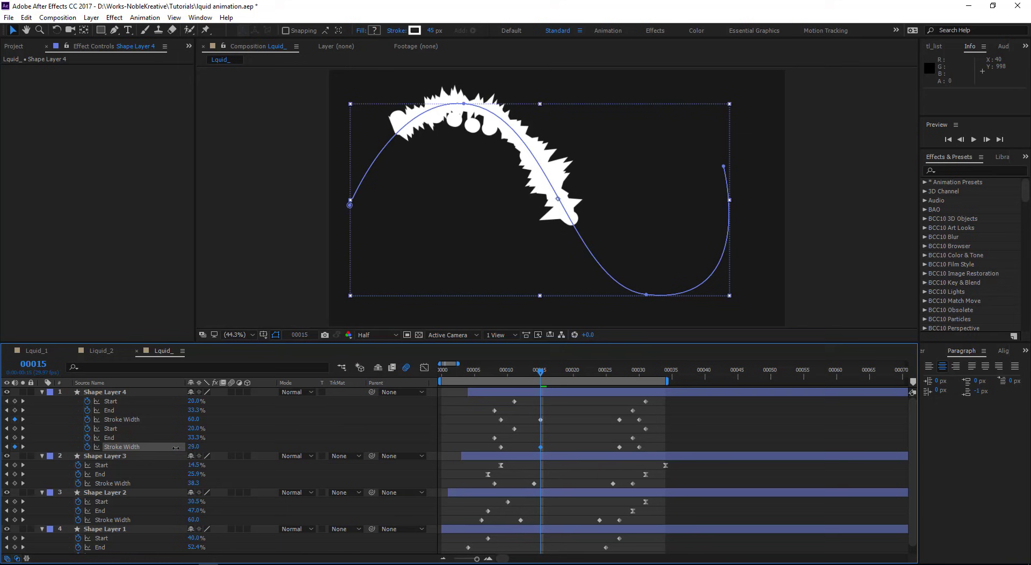
{"action": "left_click", "coordinate": [537, 392]}
{"action": "left_click_drag", "start_coordinate": [591, 374], "coordinate": [624, 375]}
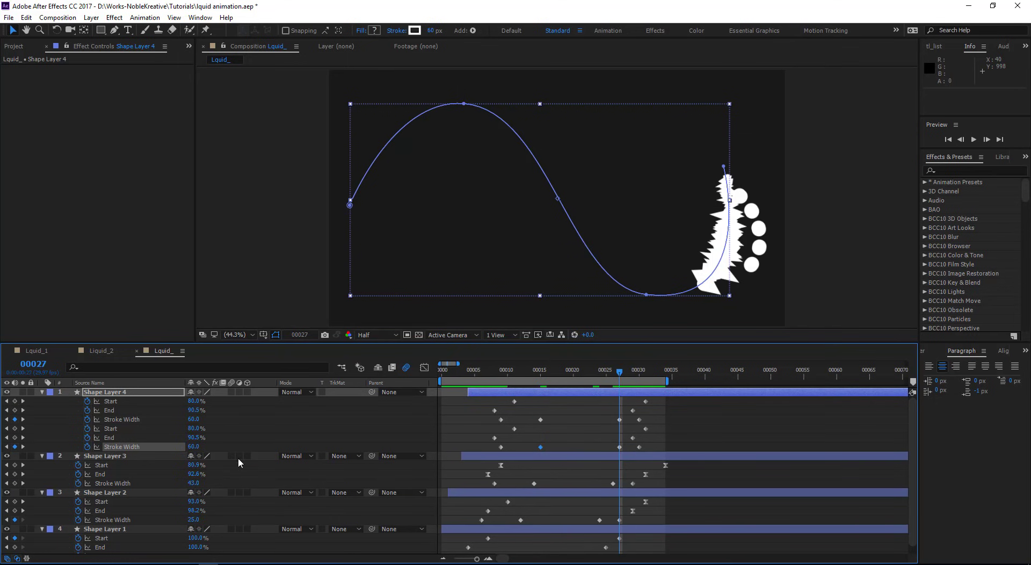
{"action": "left_click_drag", "start_coordinate": [194, 446], "coordinate": [186, 445]}
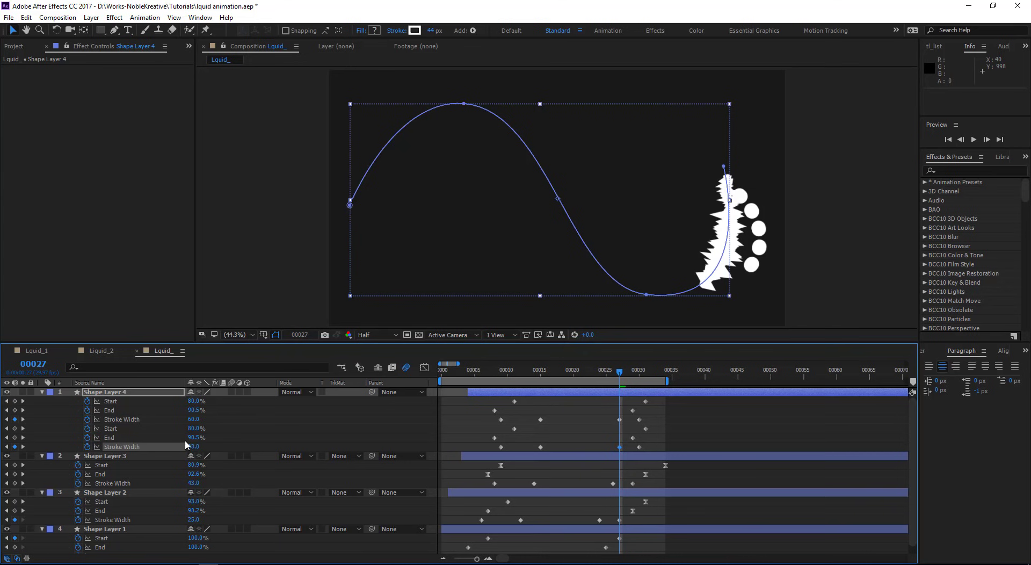
Step: Reveal Shape Layer 4's modified properties and set Shape 1's Wiggle Paths size to about 45 and detail to 7
{"action": "key", "text": "u"}
{"action": "key", "text": "u"}
{"action": "scroll", "coordinate": [145, 451], "scroll_direction": "down", "scroll_amount": 3}
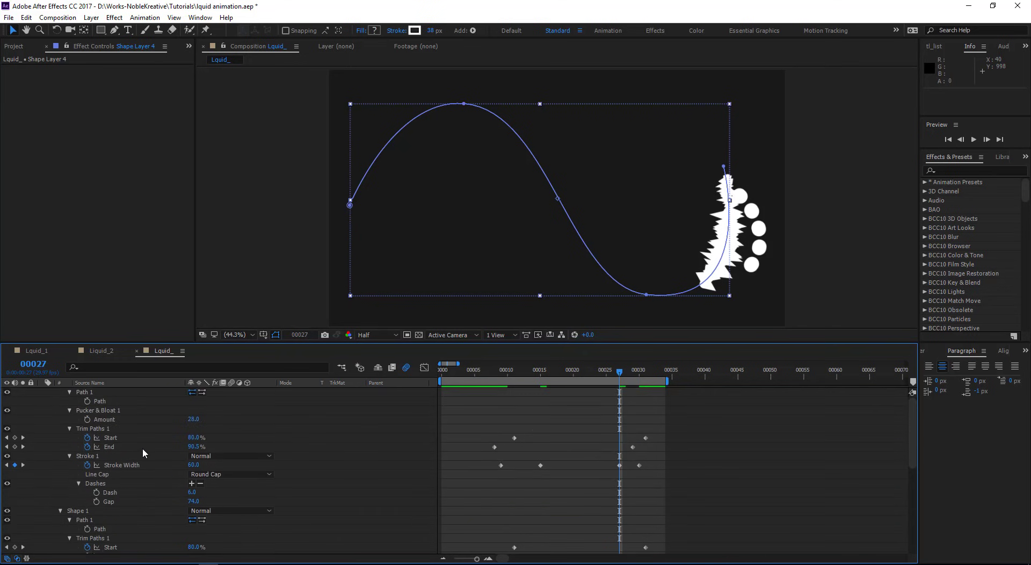
{"action": "mouse_move", "coordinate": [193, 402]}
{"action": "left_mouse_down"}
{"action": "mouse_move", "coordinate": [174, 404]}
{"action": "mouse_move", "coordinate": [213, 413]}
{"action": "left_mouse_up"}
{"action": "left_click_drag", "start_coordinate": [187, 413], "coordinate": [176, 413]}
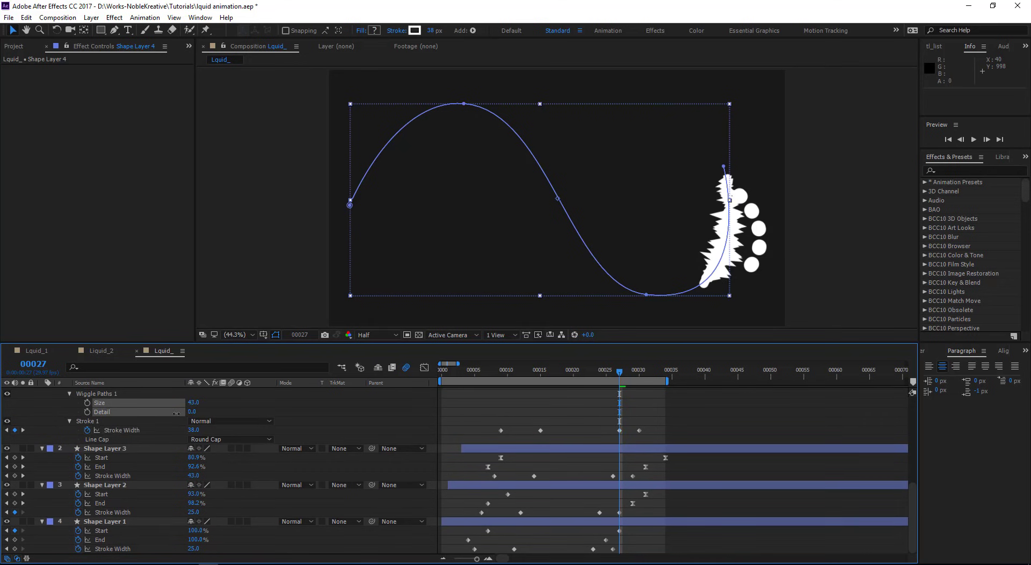
{"action": "left_click", "coordinate": [259, 414]}
Step: Return to Shape Layer 4's keyframed properties and set Shape 2's stroke width to 34 at frame 27
{"action": "mouse_move", "coordinate": [624, 376]}
{"action": "left_mouse_down"}
{"action": "mouse_move", "coordinate": [641, 371]}
{"action": "mouse_move", "coordinate": [626, 372]}
{"action": "left_mouse_up"}
{"action": "scroll", "coordinate": [135, 448], "scroll_direction": "up", "scroll_amount": 1}
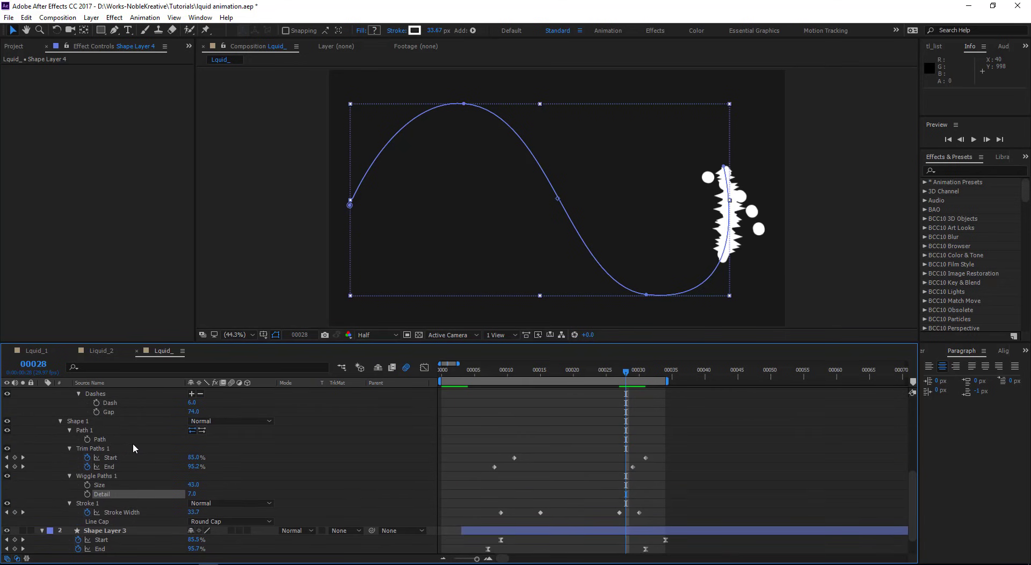
{"action": "scroll", "coordinate": [126, 441], "scroll_direction": "up", "scroll_amount": 2}
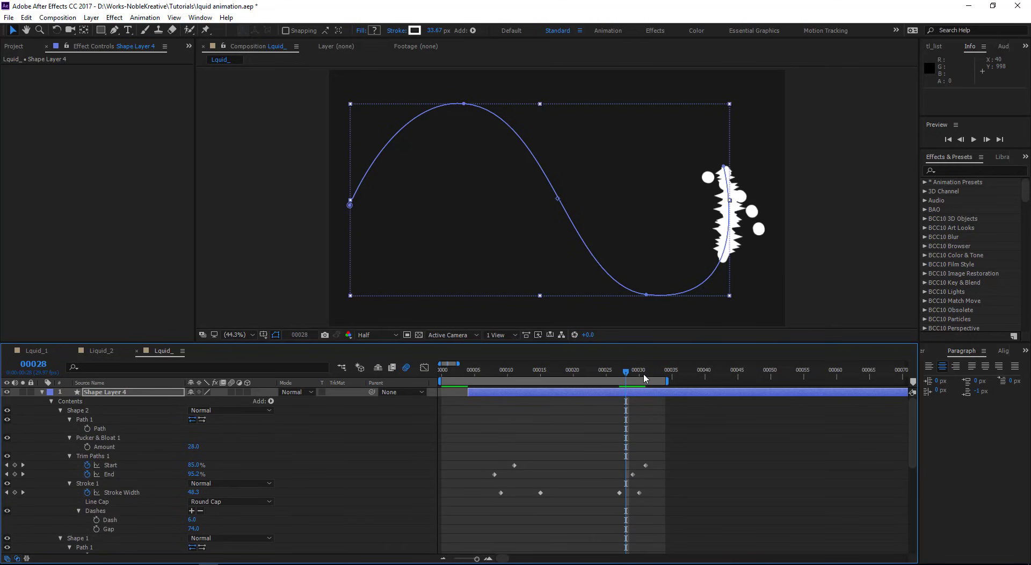
{"action": "left_click", "coordinate": [621, 378]}
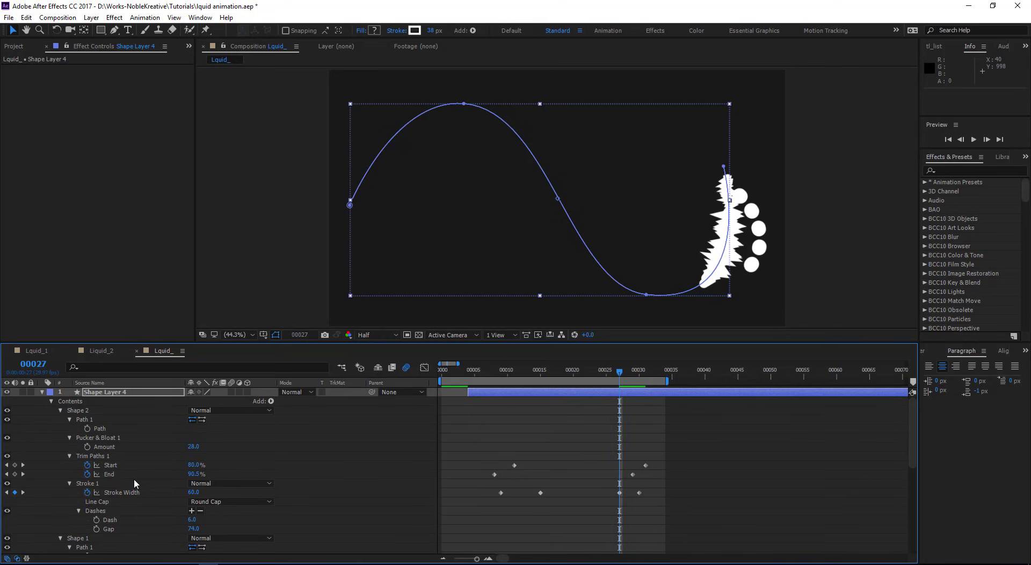
{"action": "key", "text": "u"}
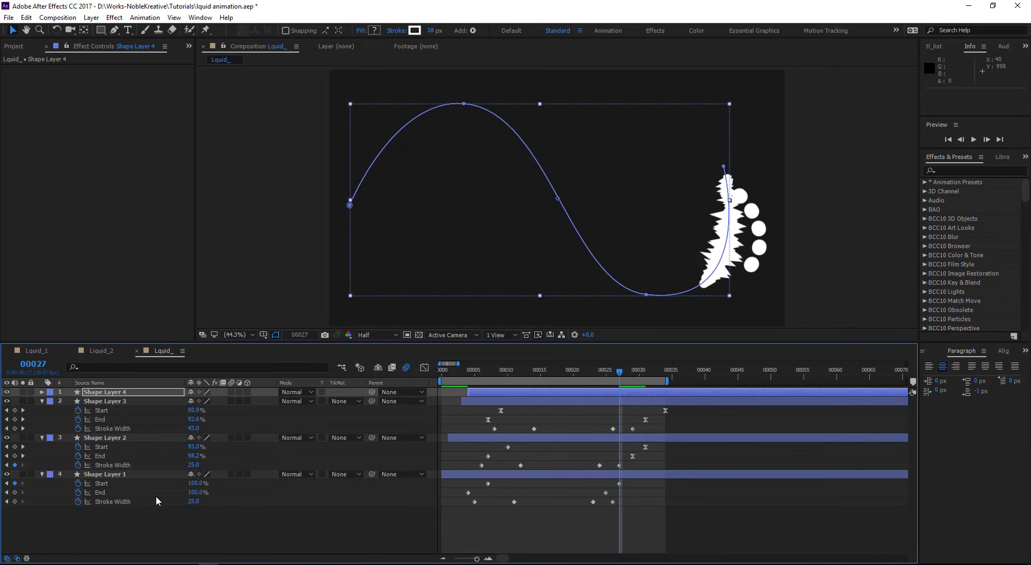
{"action": "left_click", "coordinate": [139, 394]}
{"action": "key", "text": "u"}
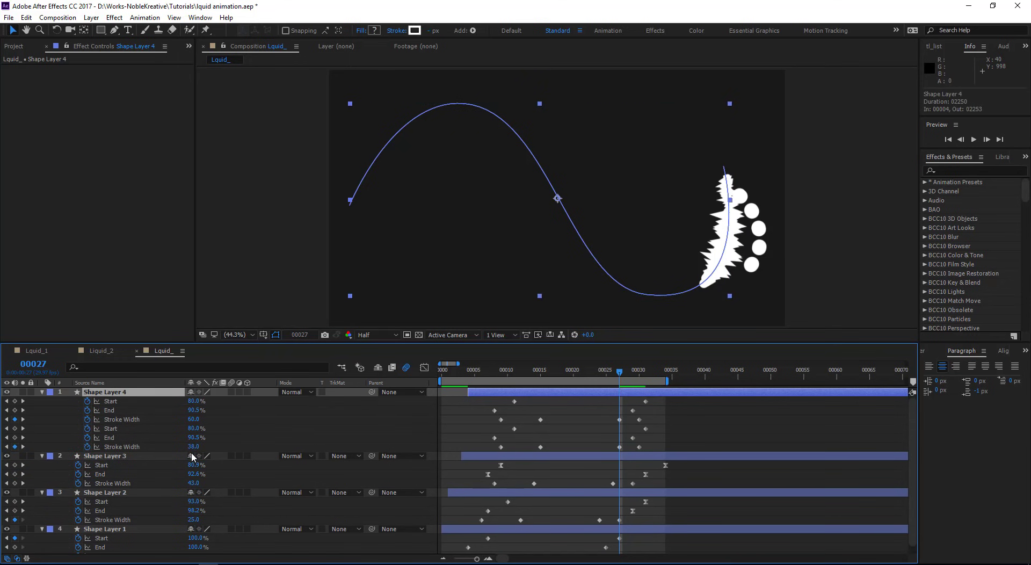
{"action": "mouse_move", "coordinate": [192, 446]}
{"action": "left_mouse_down"}
{"action": "mouse_move", "coordinate": [171, 443]}
{"action": "mouse_move", "coordinate": [187, 419]}
{"action": "mouse_move", "coordinate": [176, 419]}
{"action": "left_mouse_up"}
{"action": "key", "text": "ctrl+z"}
Step: Preview the animation and collapse all four shape layers
{"action": "key", "text": "space"}
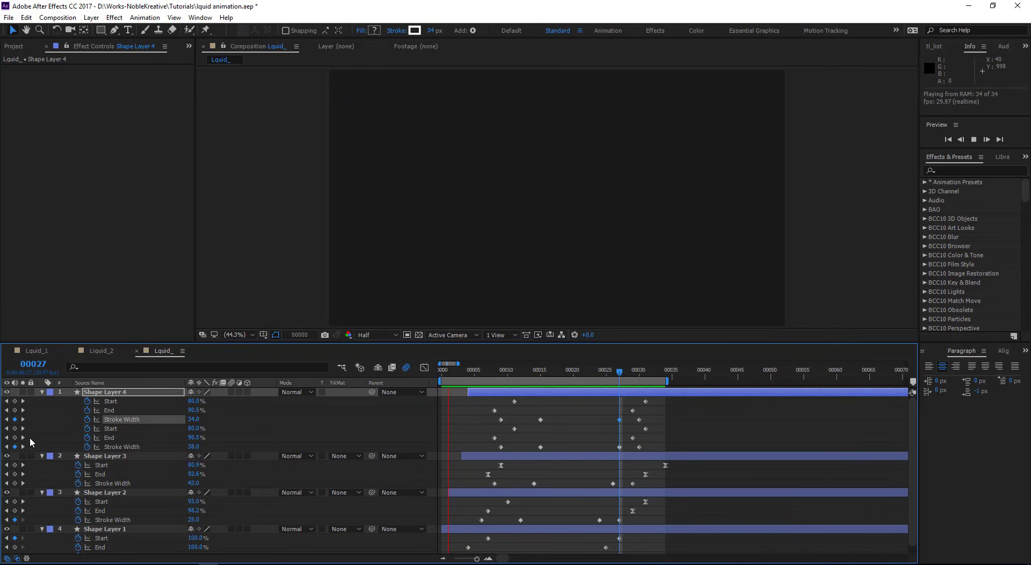
{"action": "left_click", "coordinate": [42, 392]}
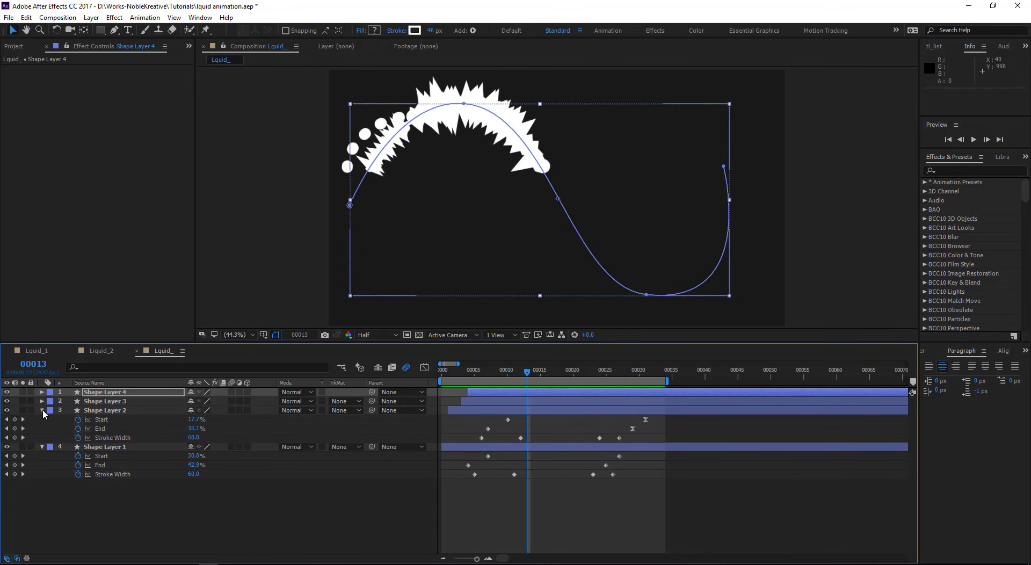
{"action": "left_click", "coordinate": [43, 412]}
{"action": "left_click", "coordinate": [42, 419]}
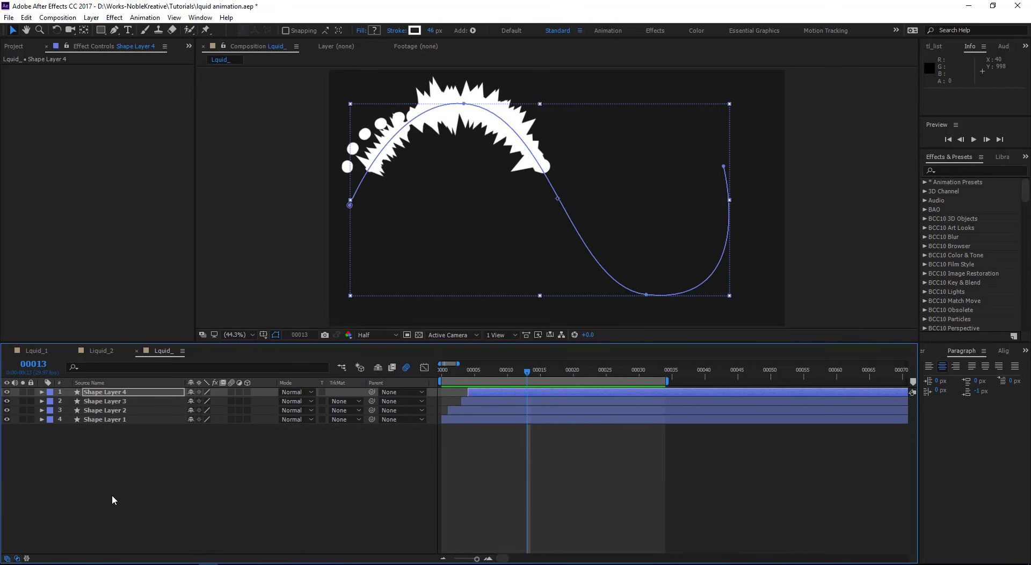
Step: Add an adjustment layer above the shape layers and rename it Fx
{"action": "left_click", "coordinate": [89, 19]}
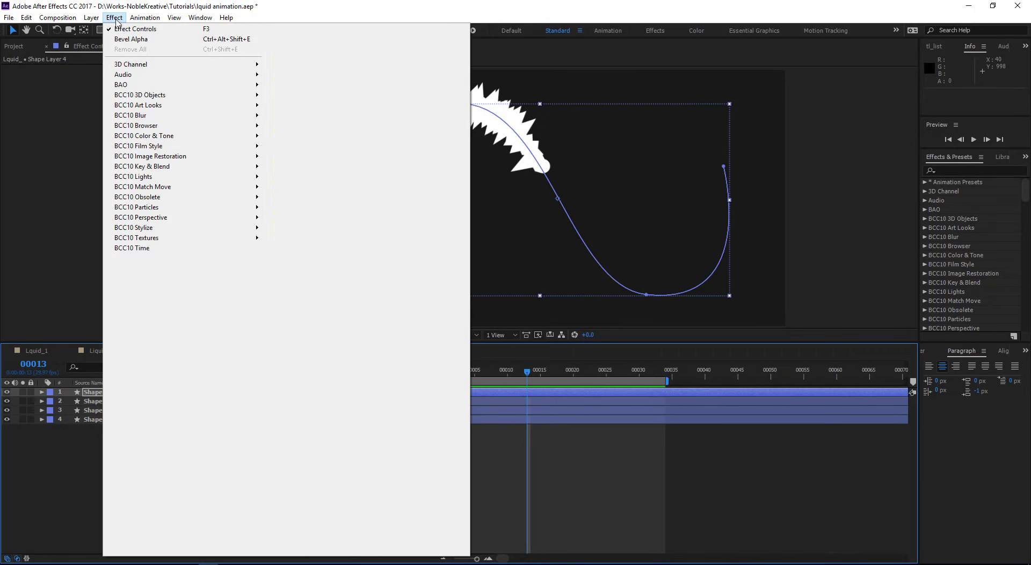
{"action": "mouse_move", "coordinate": [107, 30]}
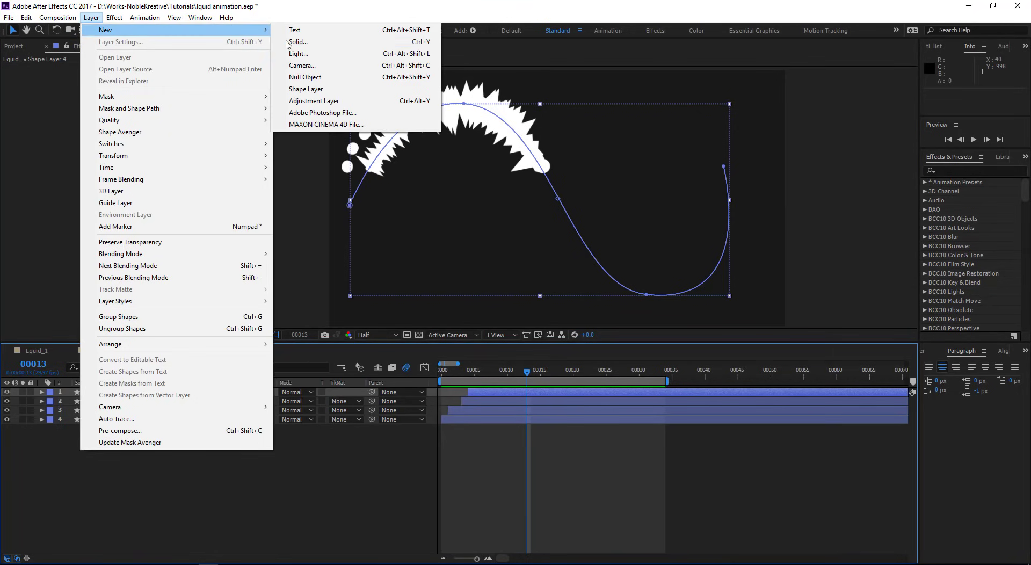
{"action": "left_click", "coordinate": [350, 103]}
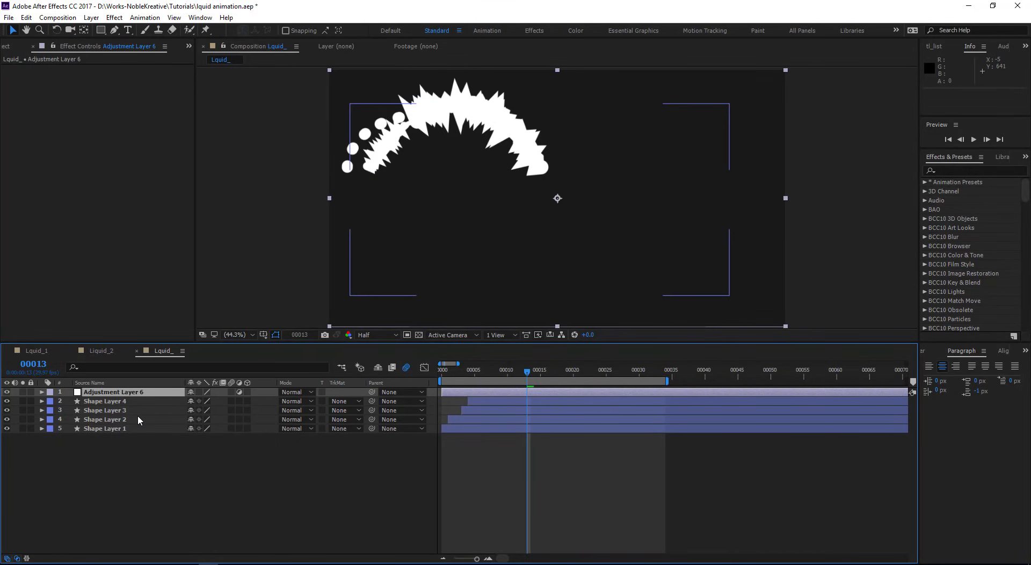
{"action": "key", "text": "Return"}
{"action": "type", "text": "Fx"}
{"action": "key", "text": "Return"}
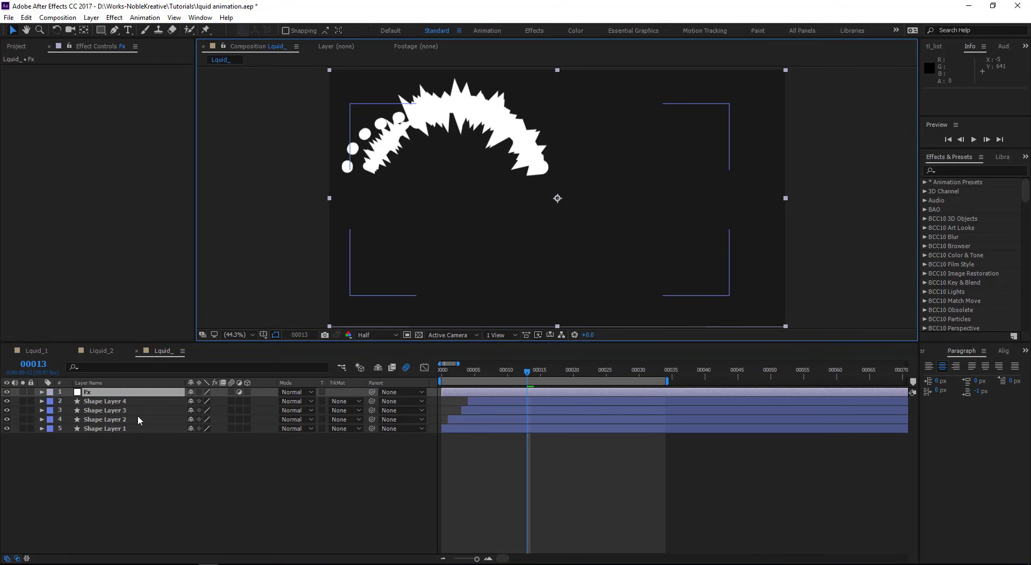
Step: Apply the Roughen Edges effect to the Fx adjustment layer
{"action": "key", "text": "ctrl+space"}
{"action": "type", "text": "rough"}
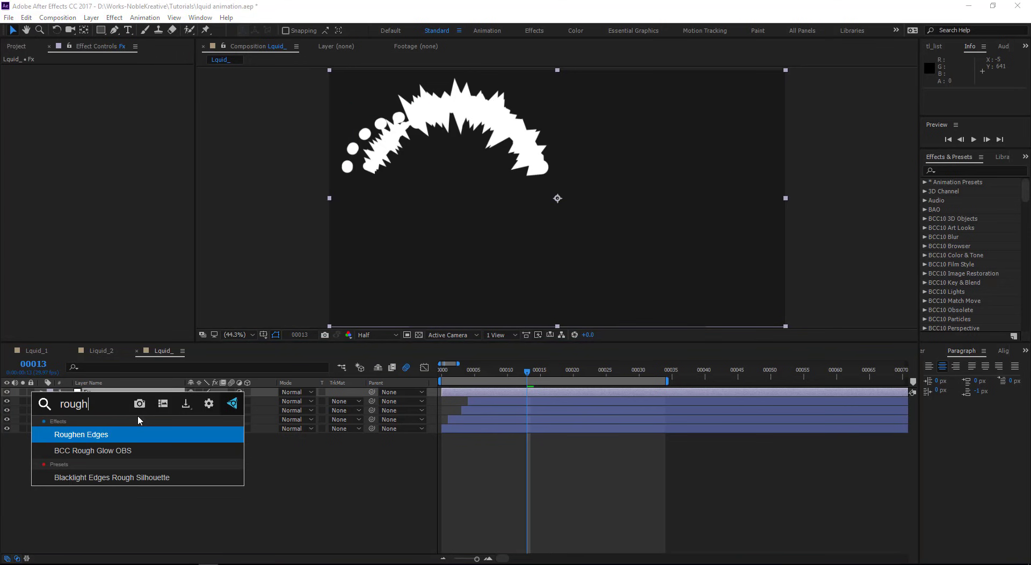
{"action": "key", "text": "Return"}
{"action": "key", "text": "apostrophe"}
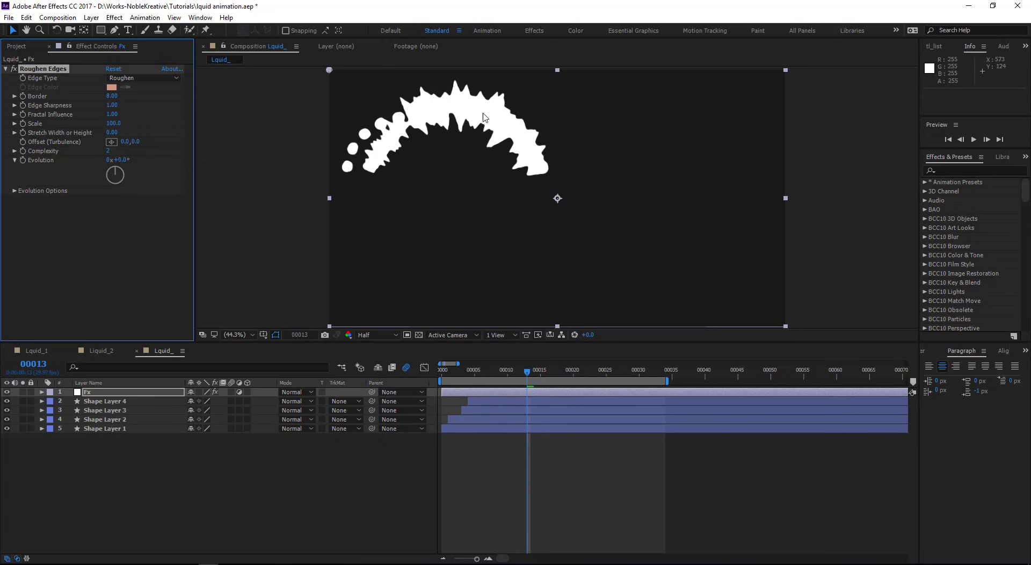
Step: At frame 19, set Roughen Edges to Border 25.7, Scale 177, Fractal Influence 0.67 and Stretch Width or Height 3.3, and preview the animation
{"action": "left_click_drag", "start_coordinate": [539, 380], "coordinate": [567, 380]}
{"action": "left_click_drag", "start_coordinate": [111, 97], "coordinate": [204, 100]}
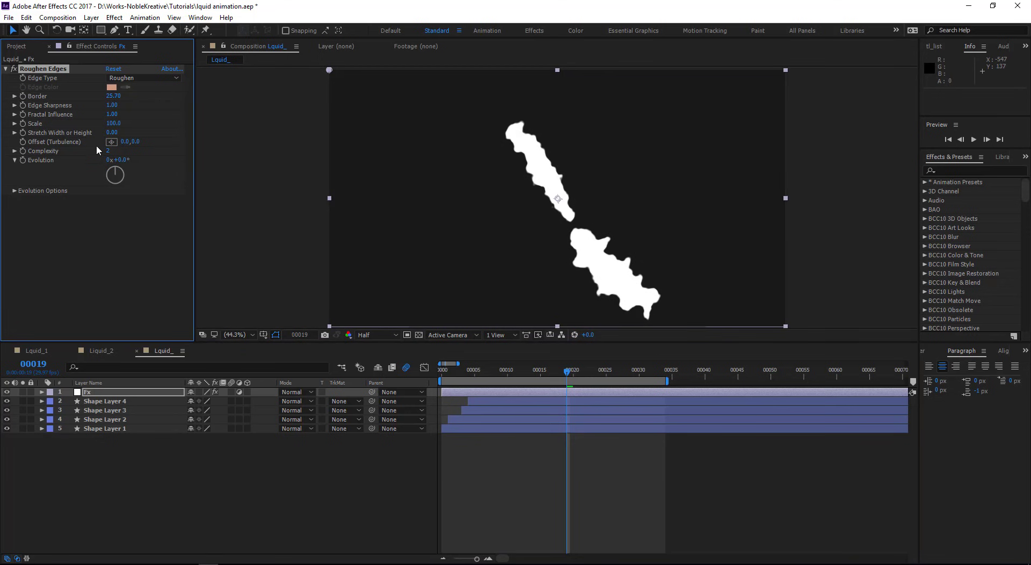
{"action": "mouse_move", "coordinate": [114, 123]}
{"action": "left_mouse_down"}
{"action": "mouse_move", "coordinate": [142, 123]}
{"action": "mouse_move", "coordinate": [101, 135]}
{"action": "mouse_move", "coordinate": [100, 116]}
{"action": "left_mouse_up"}
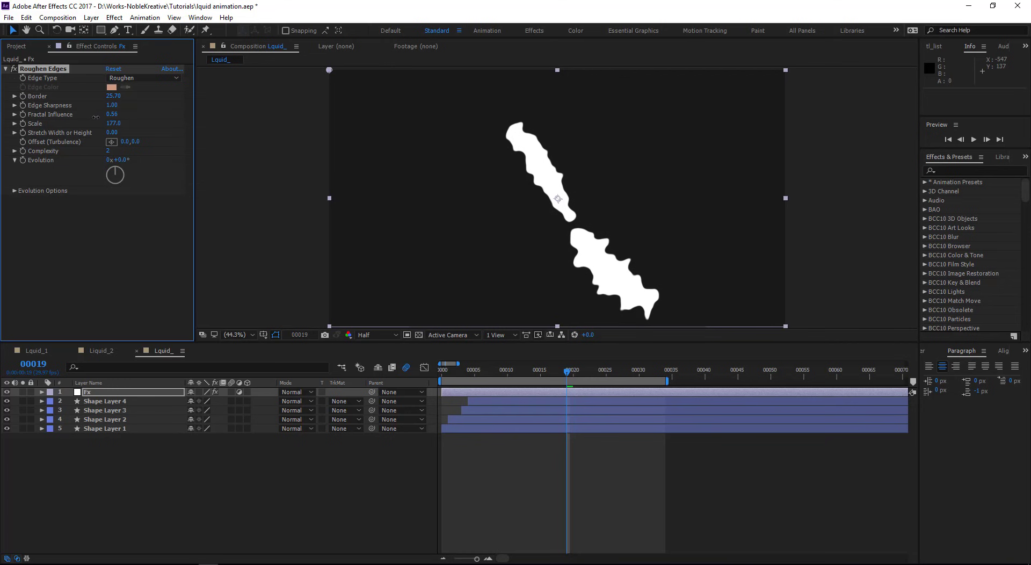
{"action": "left_click_drag", "start_coordinate": [117, 132], "coordinate": [134, 132]}
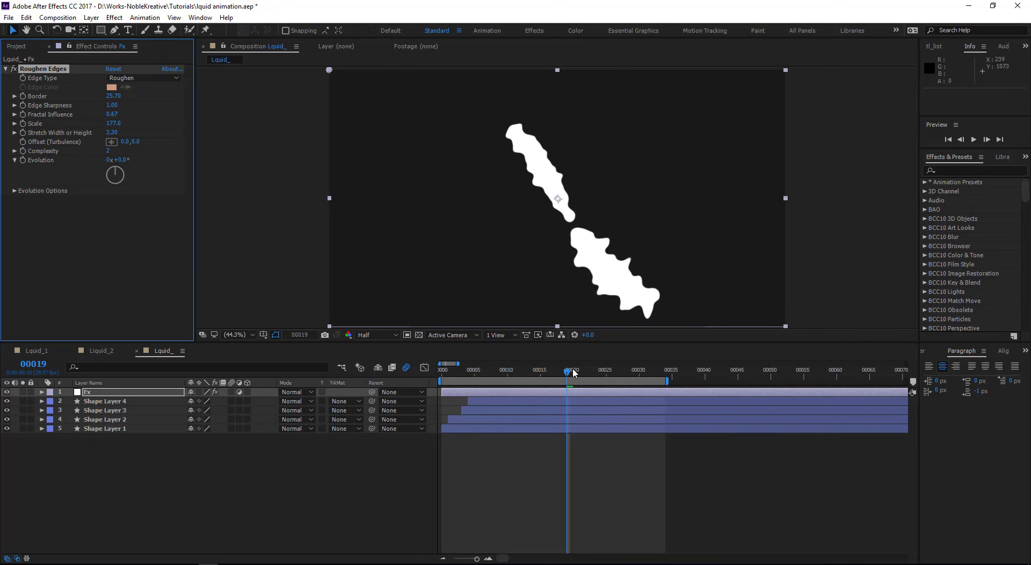
{"action": "key", "text": "space"}
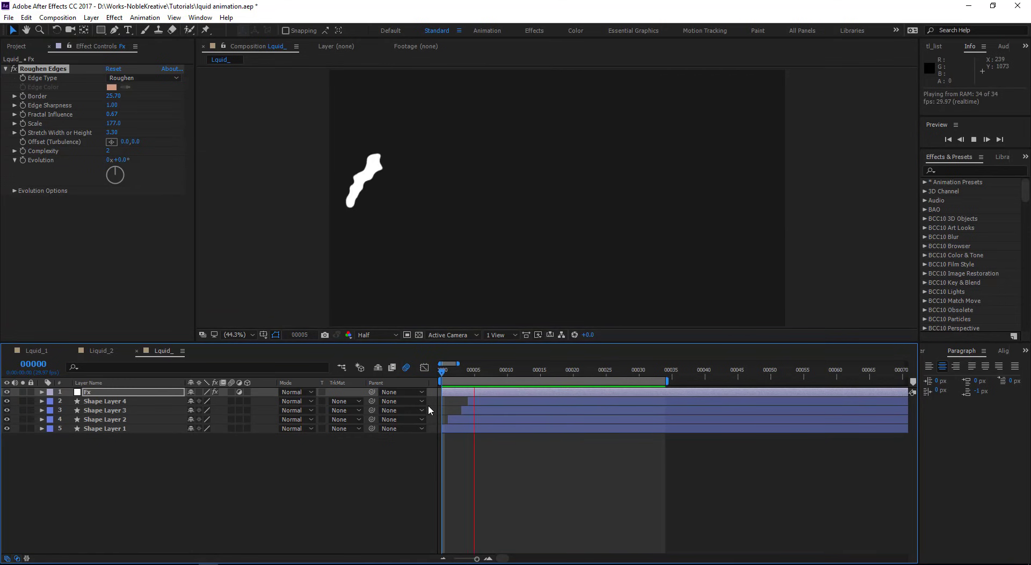
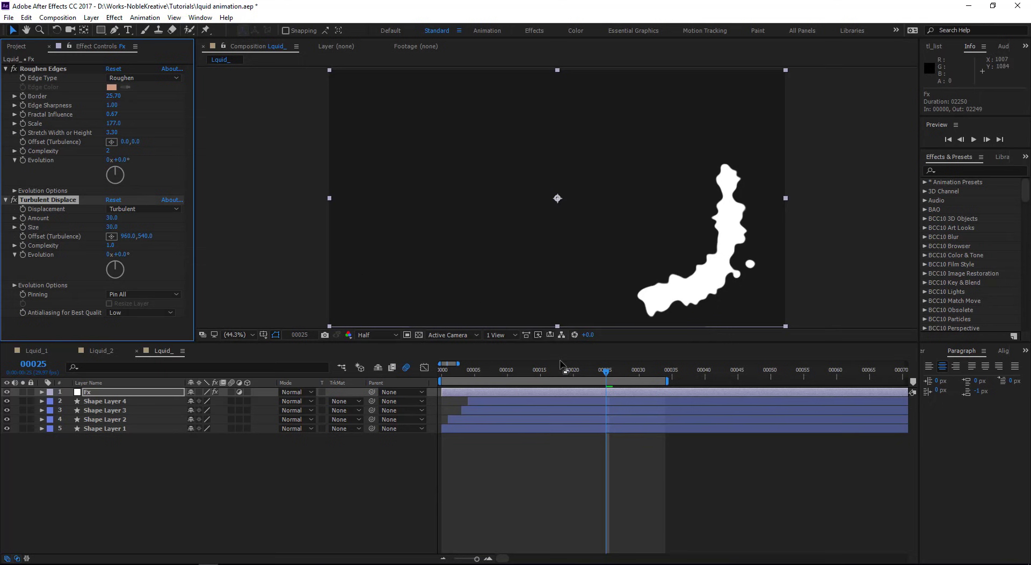
Step: Set Turbulent Displace's Complexity to 3.1 at frame 10, previewing the animation before and after the change
{"action": "key", "text": "space"}
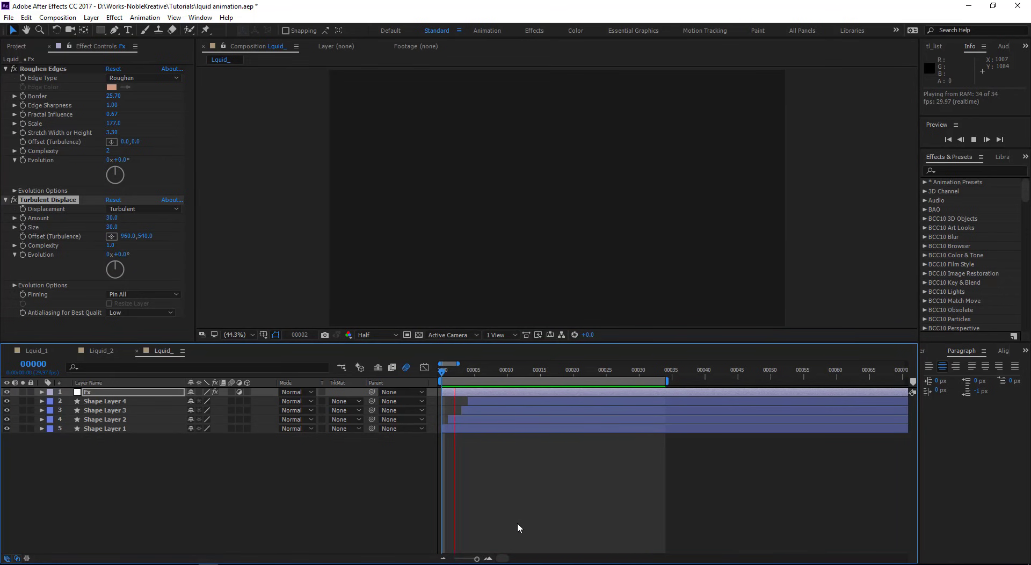
{"action": "key", "text": "space"}
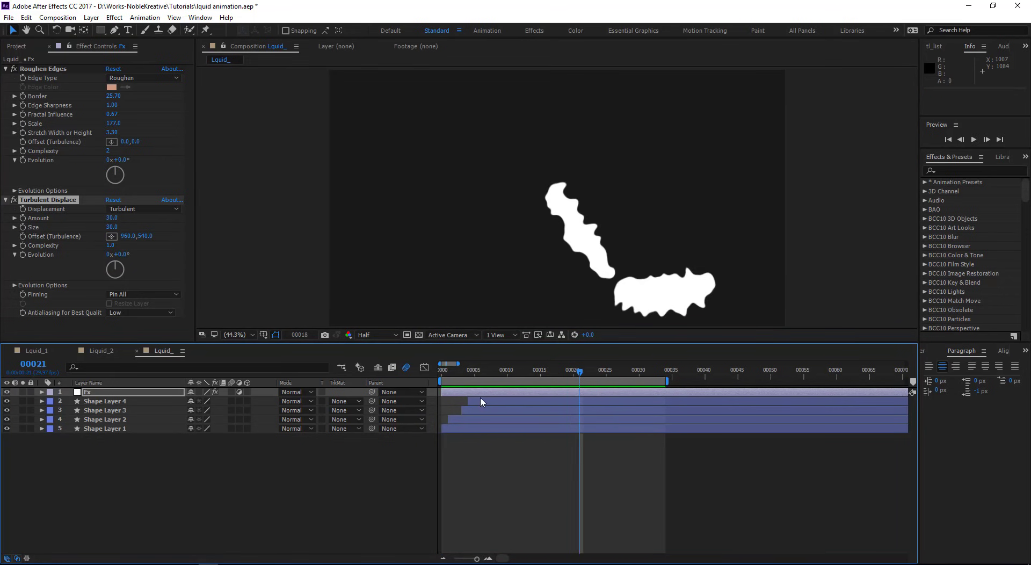
{"action": "left_click_drag", "start_coordinate": [490, 383], "coordinate": [502, 380]}
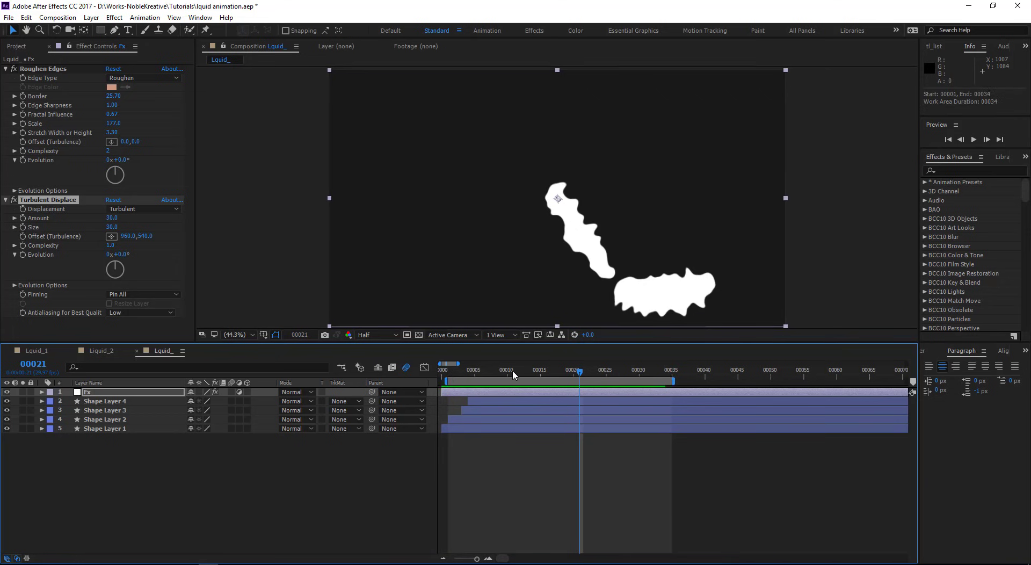
{"action": "left_click", "coordinate": [508, 372]}
{"action": "left_click_drag", "start_coordinate": [111, 245], "coordinate": [654, 258]}
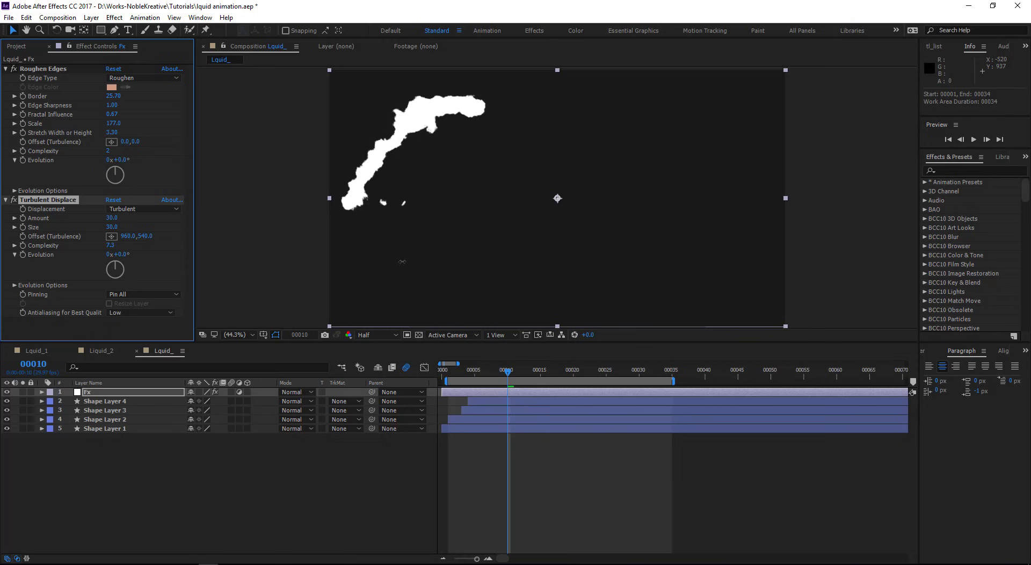
{"action": "left_click_drag", "start_coordinate": [293, 256], "coordinate": [290, 256]}
{"action": "key", "text": "space"}
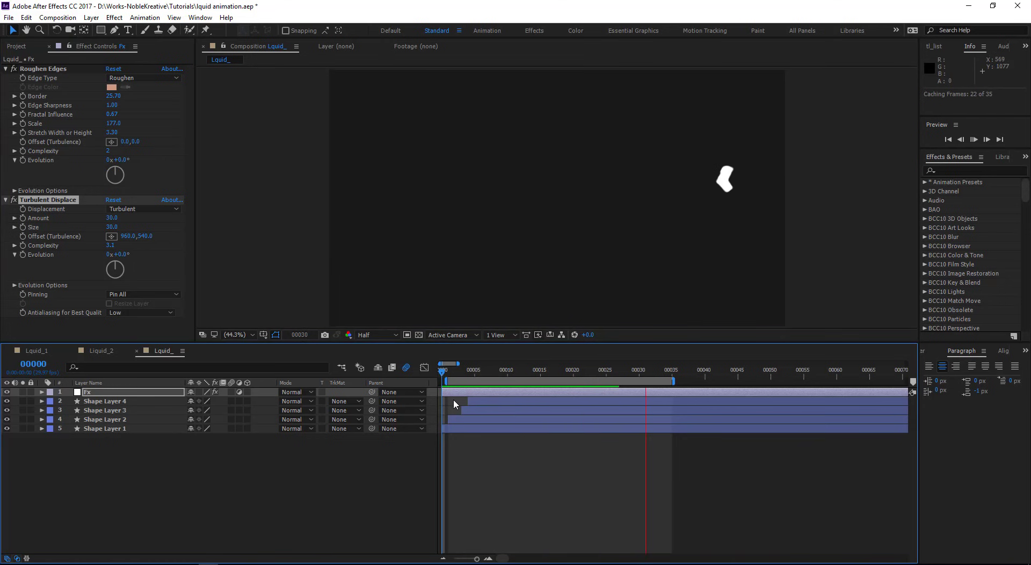
{"action": "key", "text": "space"}
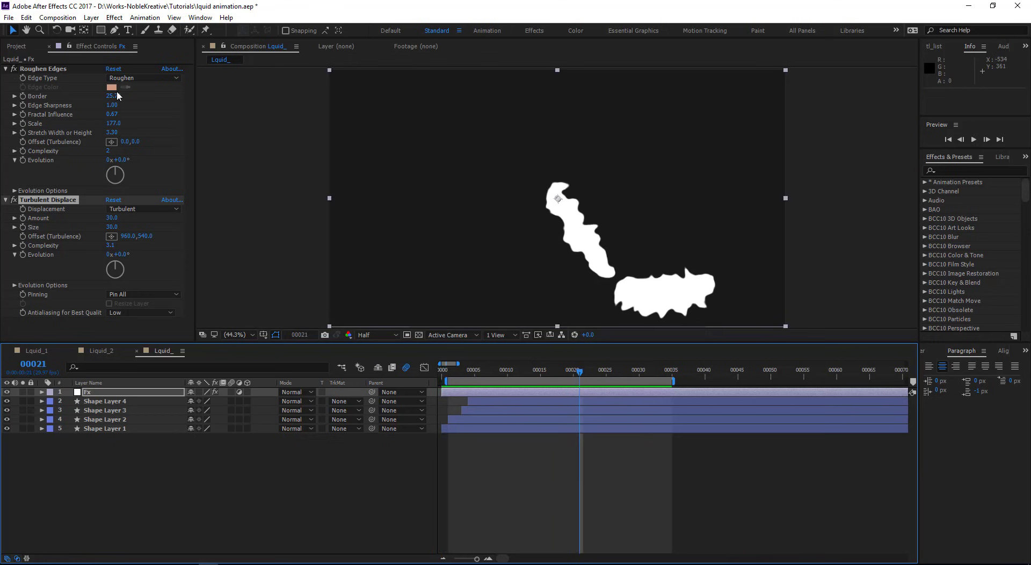
Step: Set Roughen Edges' Border to 28 and Scale to 320, and drive its Evolution with the expression time*300
{"action": "left_click_drag", "start_coordinate": [118, 95], "coordinate": [191, 124]}
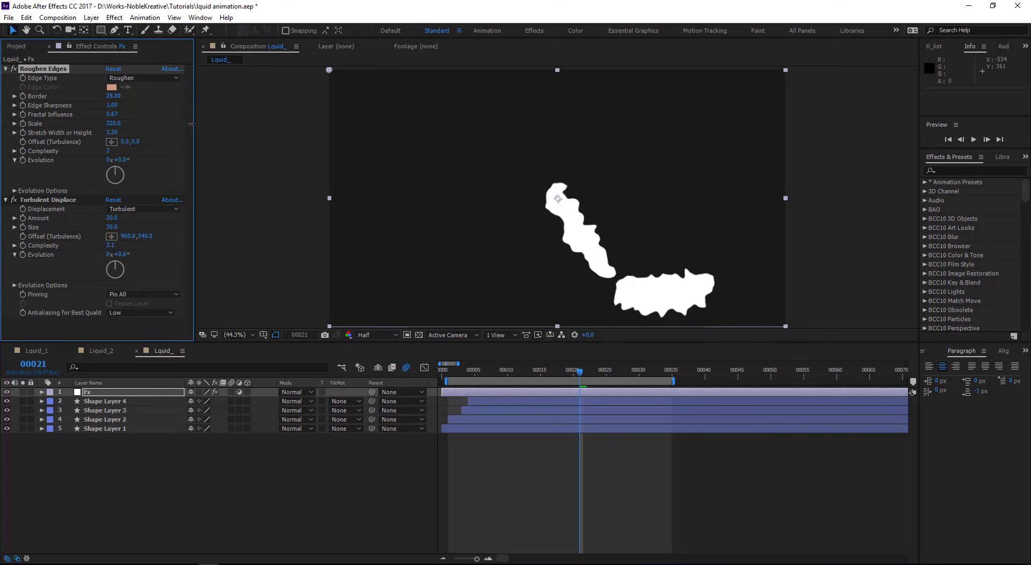
{"action": "left_click", "coordinate": [22, 160], "text": "alt"}
{"action": "type", "text": "time"}
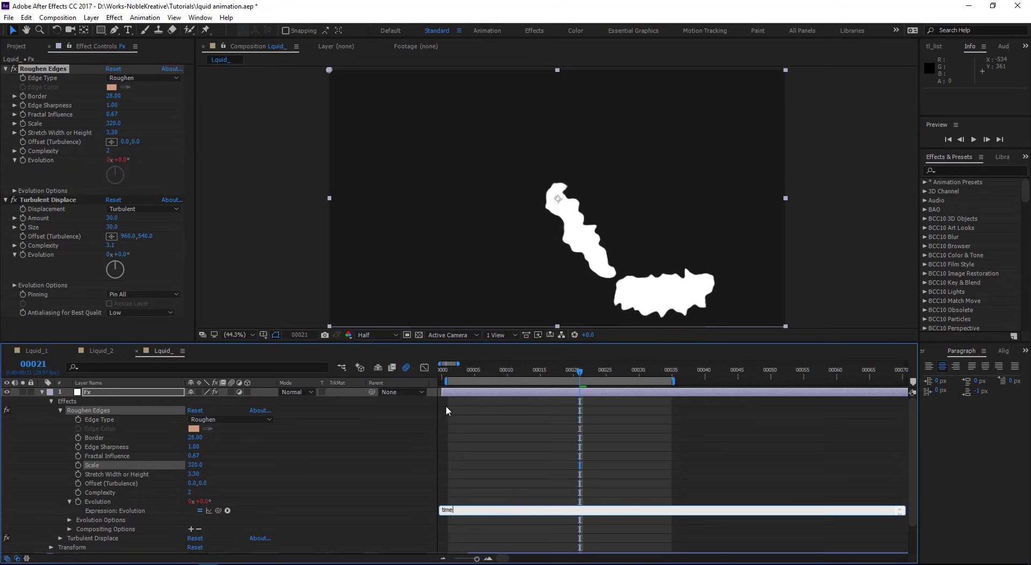
{"action": "type", "text": "*300"}
{"action": "left_click", "coordinate": [446, 405]}
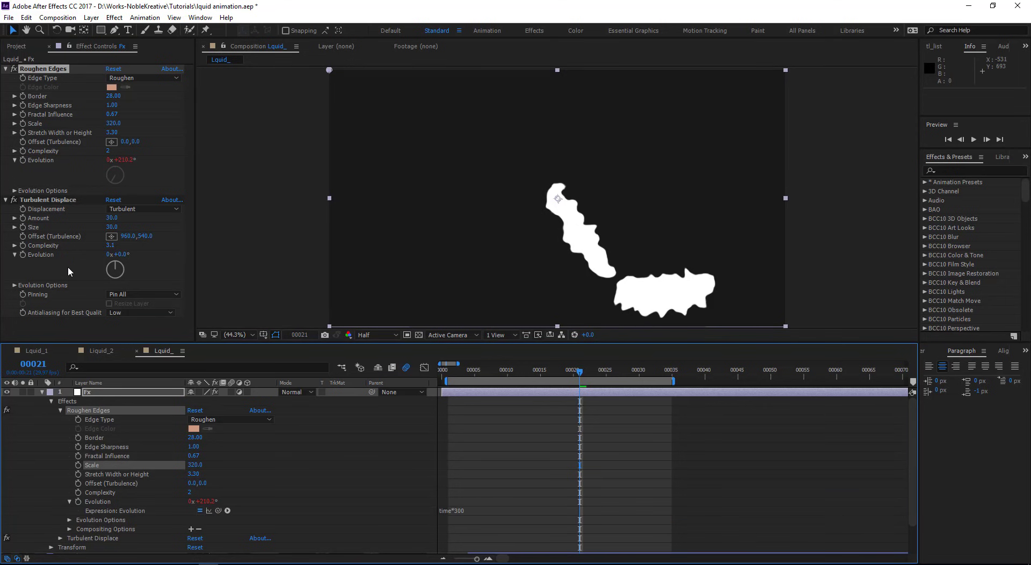
Step: Drive Turbulent Displace's Evolution with the expression time*400 and preview the animation from the start
{"action": "left_click", "coordinate": [23, 255], "text": "alt"}
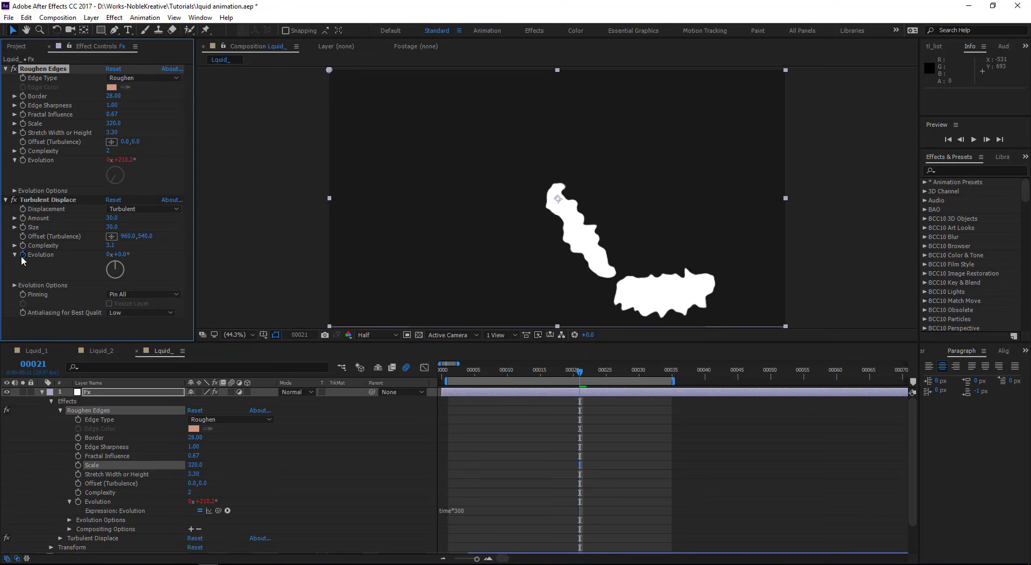
{"action": "type", "text": "time 400"}
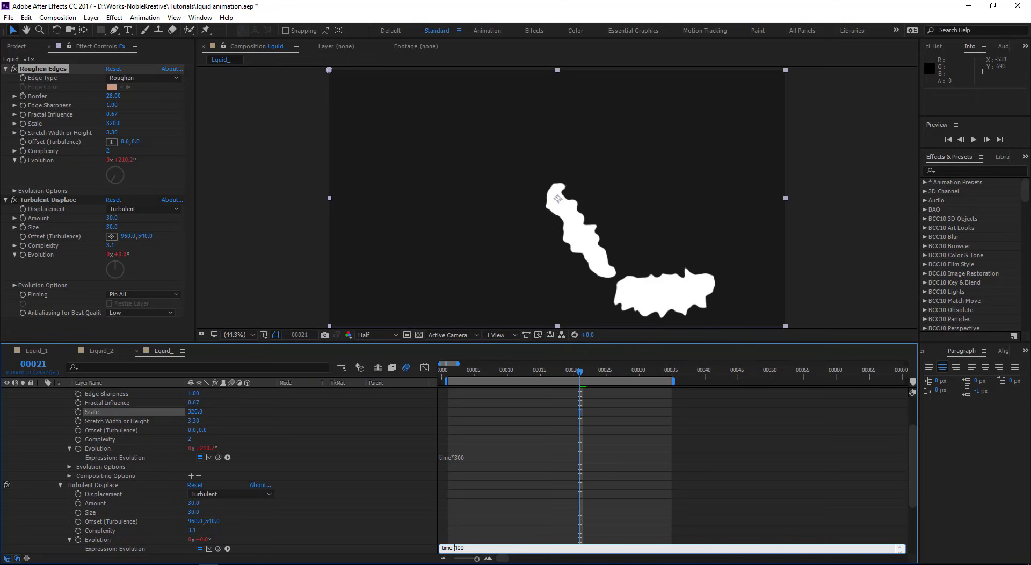
{"action": "left_click", "coordinate": [442, 465]}
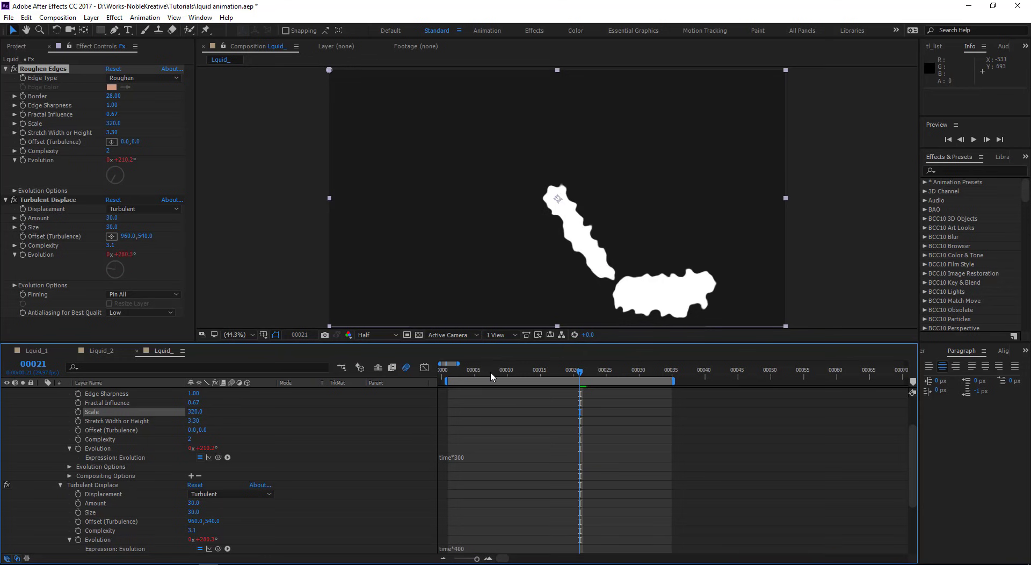
{"action": "key", "text": "Home"}
{"action": "key", "text": "space"}
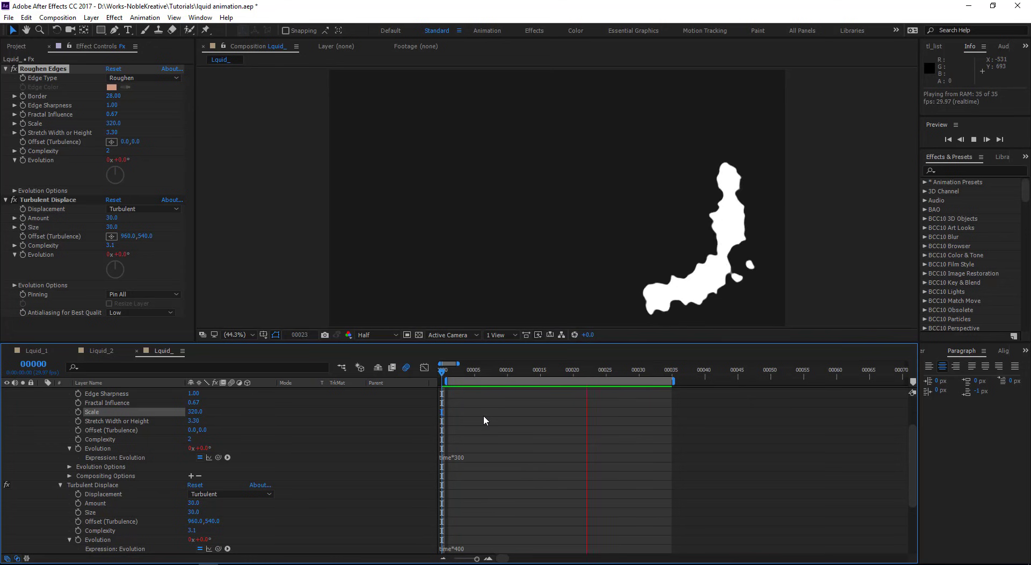
Step: At frame 13, collapse the Fx layer and expand Shape Layer 2's properties
{"action": "left_click", "coordinate": [543, 378]}
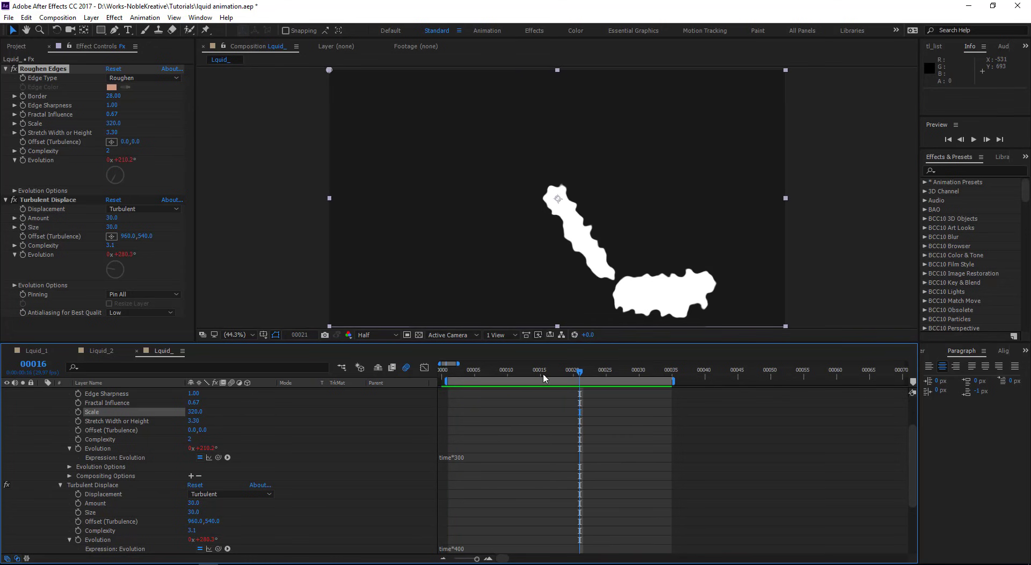
{"action": "mouse_move", "coordinate": [544, 378]}
{"action": "left_mouse_down"}
{"action": "mouse_move", "coordinate": [517, 378]}
{"action": "mouse_move", "coordinate": [527, 378]}
{"action": "left_mouse_up"}
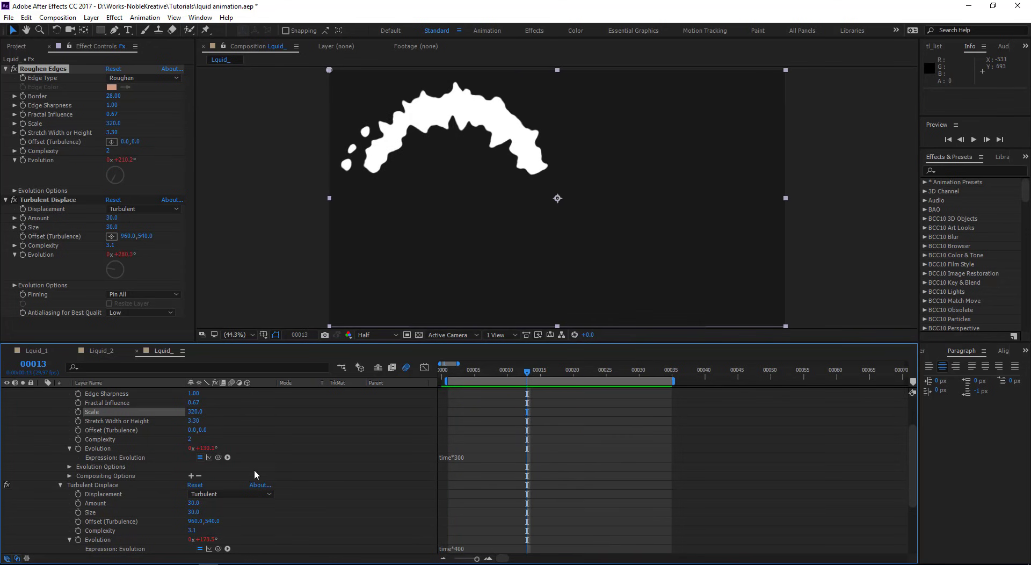
{"action": "scroll", "coordinate": [255, 459], "scroll_direction": "up", "scroll_amount": 3}
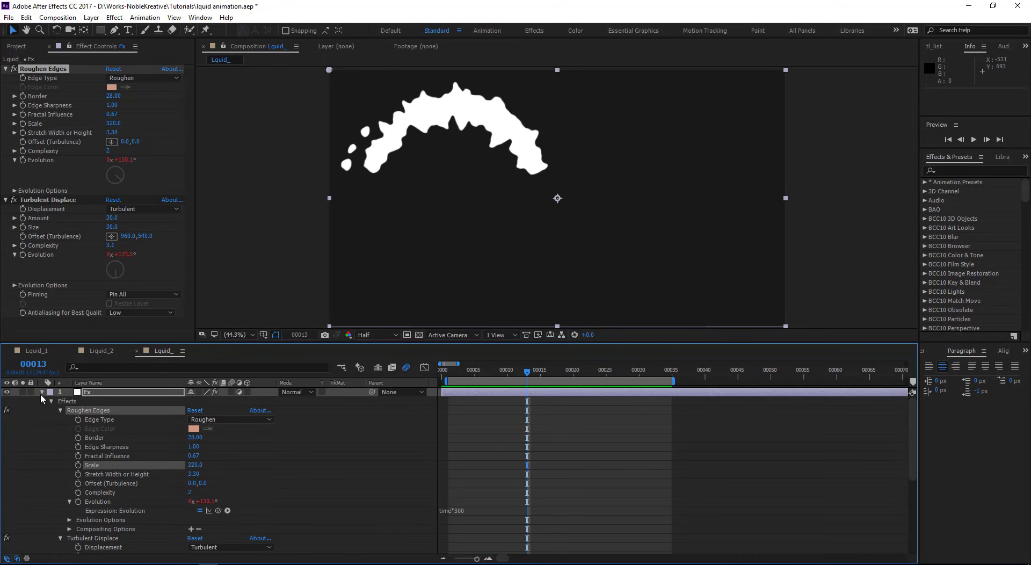
{"action": "left_click", "coordinate": [42, 393]}
{"action": "left_click", "coordinate": [63, 420]}
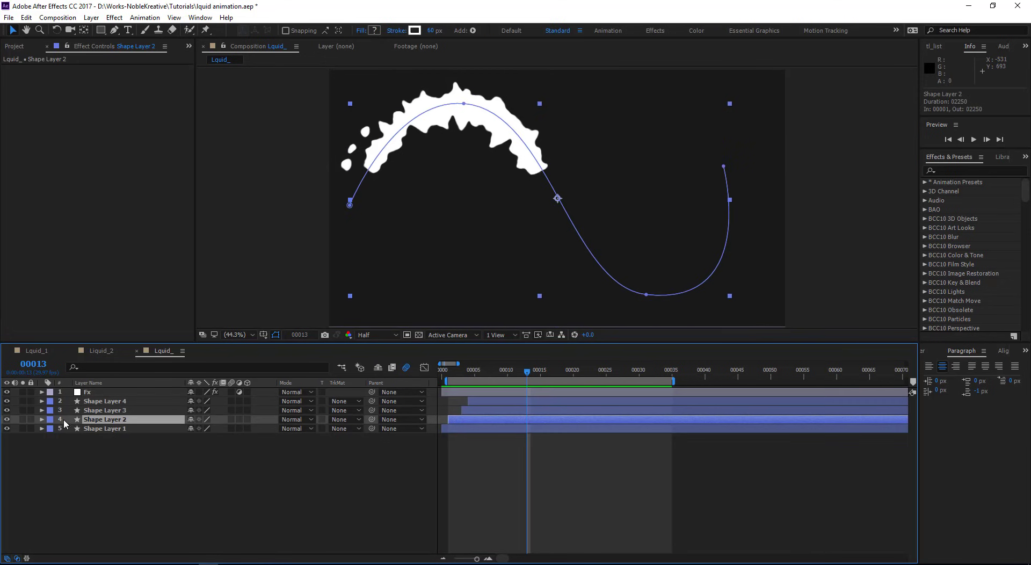
{"action": "left_click", "coordinate": [41, 420]}
{"action": "scroll", "coordinate": [94, 430], "scroll_direction": "down", "scroll_amount": 2}
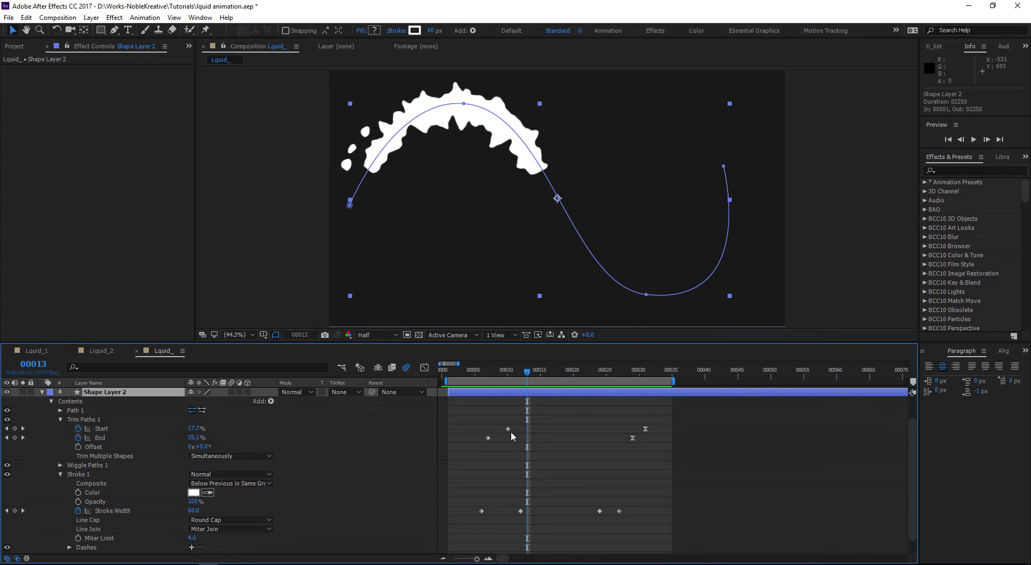
Step: Place Shape Layer 2's first Trim Paths Start keyframe at frame 11, its last End keyframe at frame 26 and its second Stroke Width keyframe at frame 12
{"action": "left_click_drag", "start_coordinate": [508, 429], "coordinate": [517, 428]}
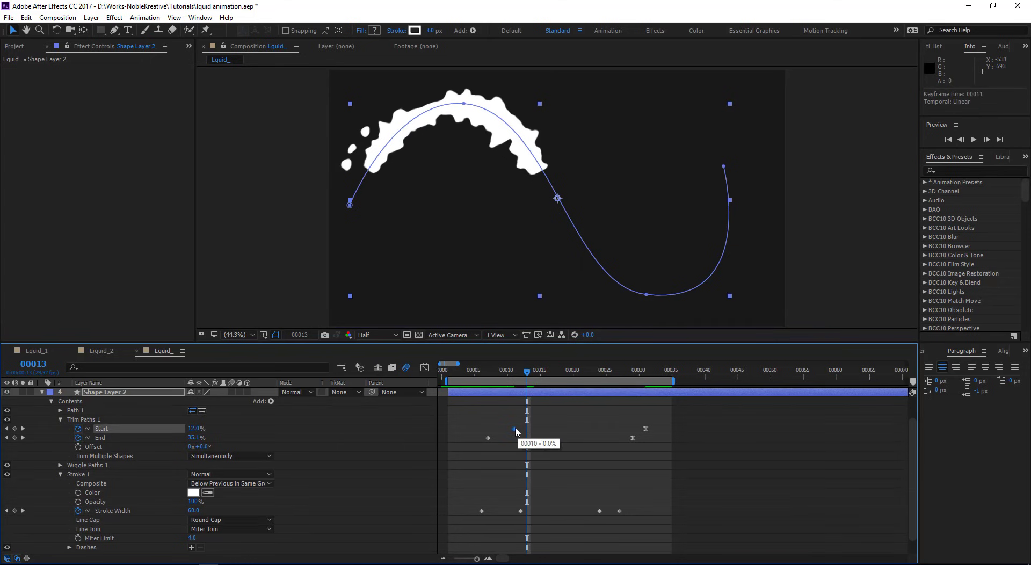
{"action": "left_click_drag", "start_coordinate": [635, 438], "coordinate": [604, 440]}
{"action": "left_click", "coordinate": [607, 511]}
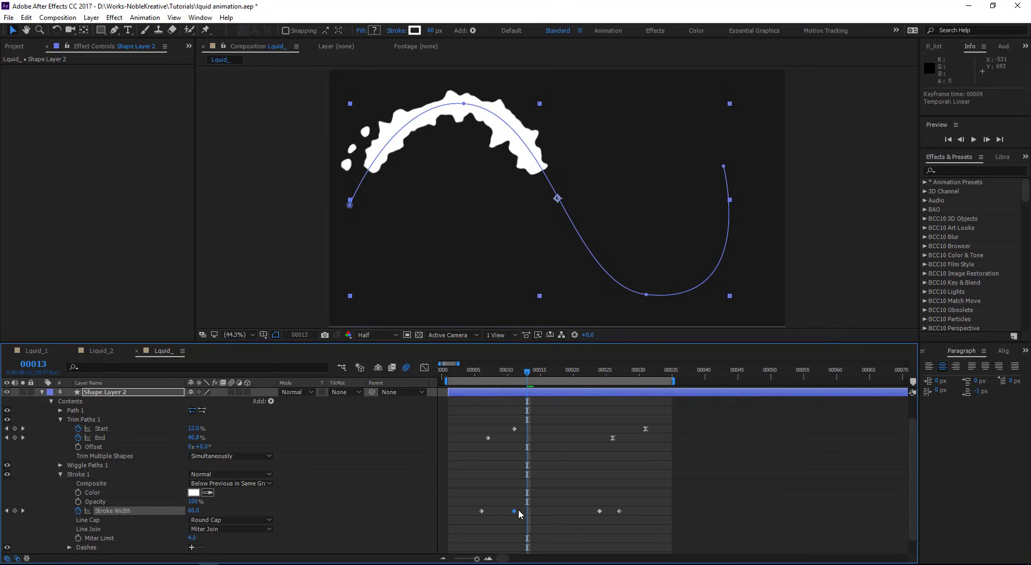
{"action": "left_click_drag", "start_coordinate": [518, 510], "coordinate": [525, 509]}
{"action": "scroll", "coordinate": [531, 468], "scroll_direction": "down", "scroll_amount": 1}
{"action": "scroll", "coordinate": [520, 419], "scroll_direction": "up", "scroll_amount": 3}
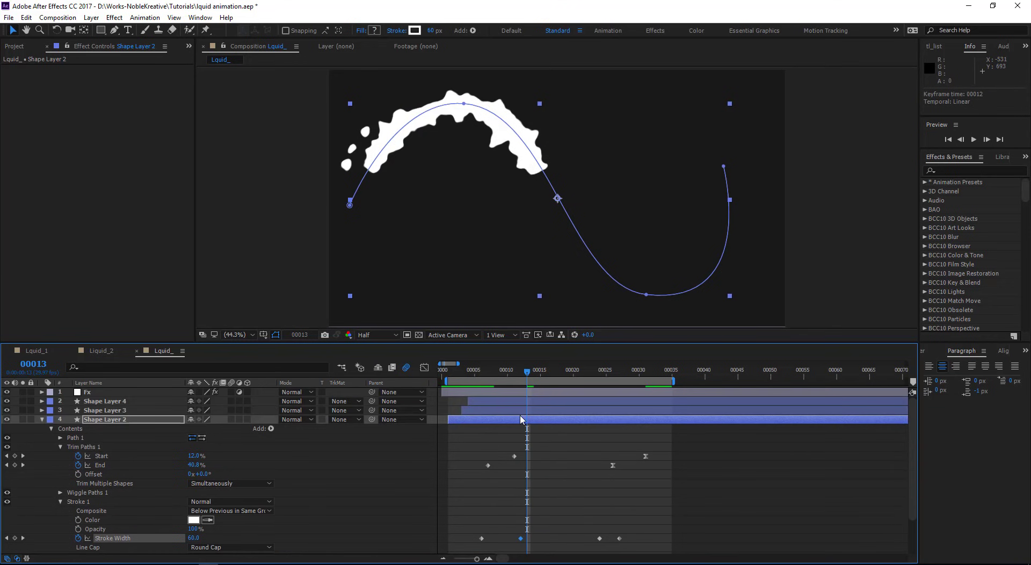
Step: Show only Shape Layer 2's modified properties, move its first Trim Paths Start keyframe to frame 9 and preview from the start
{"action": "left_click", "coordinate": [520, 419]}
{"action": "key", "text": "u"}
{"action": "key", "text": "u"}
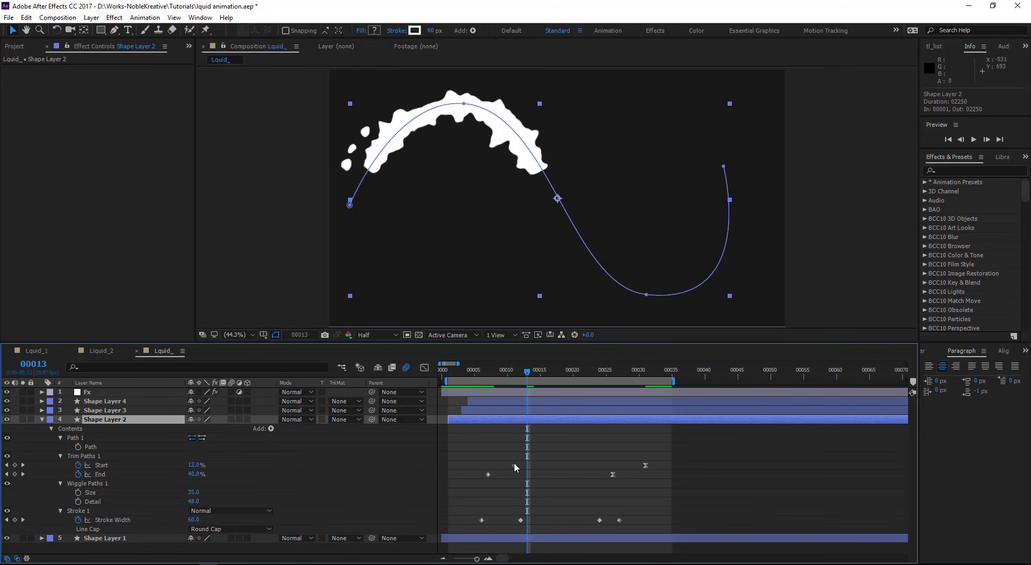
{"action": "left_click_drag", "start_coordinate": [514, 467], "coordinate": [502, 469]}
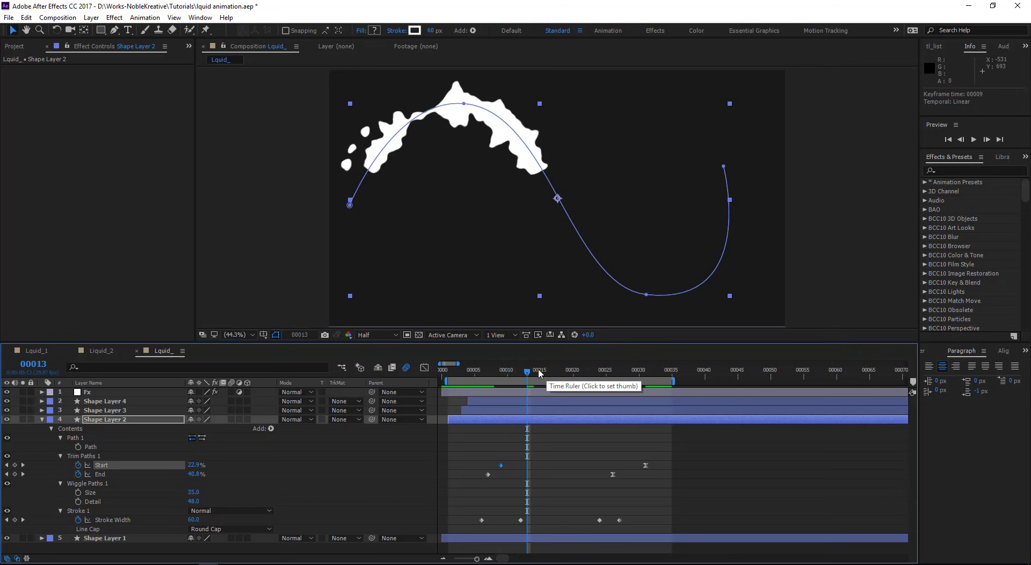
{"action": "left_click_drag", "start_coordinate": [527, 370], "coordinate": [441, 379]}
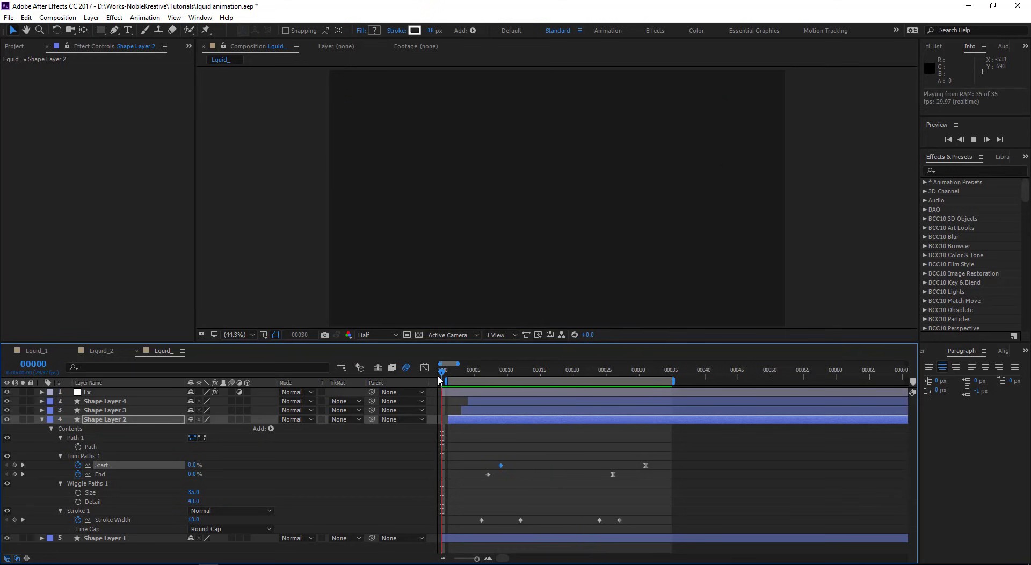
Step: Apply Easy Ease to Shape Layer 1's last Trim Paths Start and End keyframes and preview the animation
{"action": "key", "text": "space"}
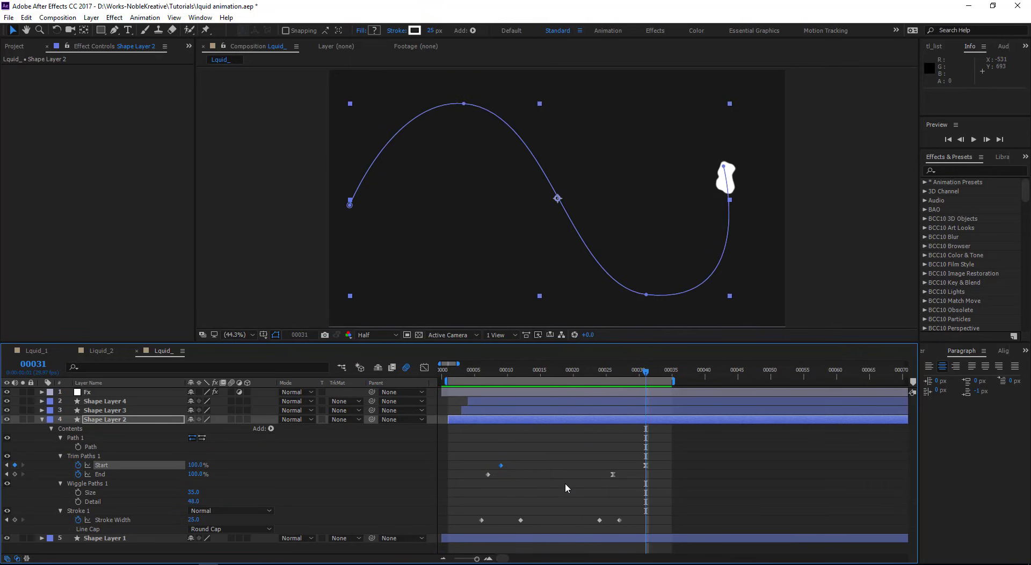
{"action": "left_click", "coordinate": [614, 538]}
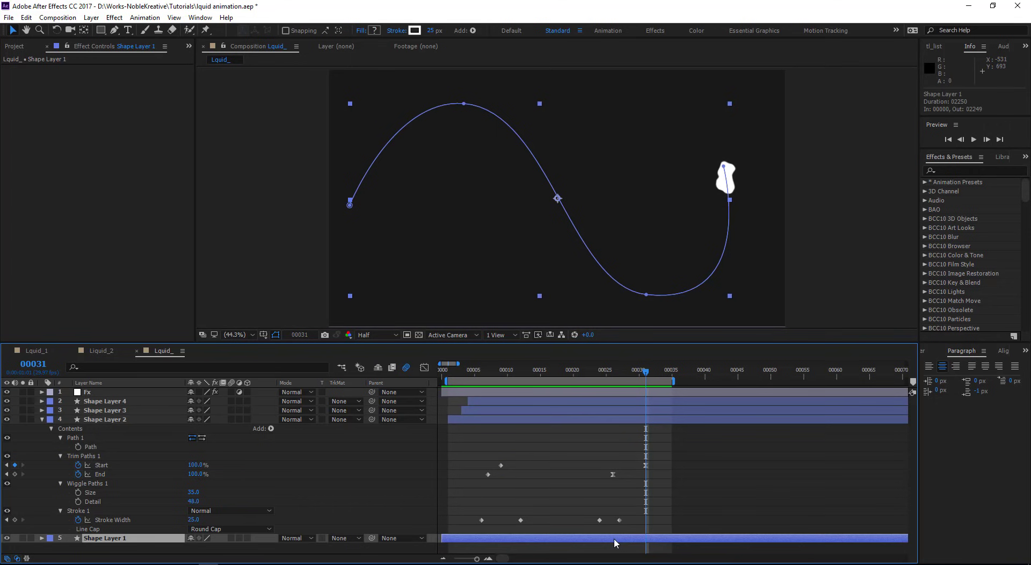
{"action": "key", "text": "u"}
{"action": "left_click_drag", "start_coordinate": [627, 528], "coordinate": [600, 543]}
{"action": "key", "text": "F9"}
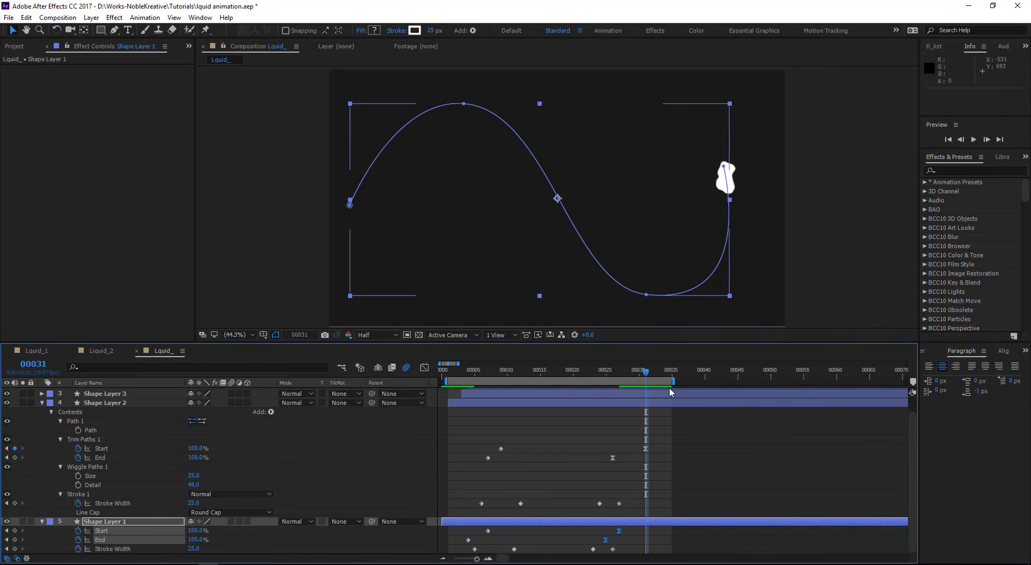
{"action": "key", "text": "space"}
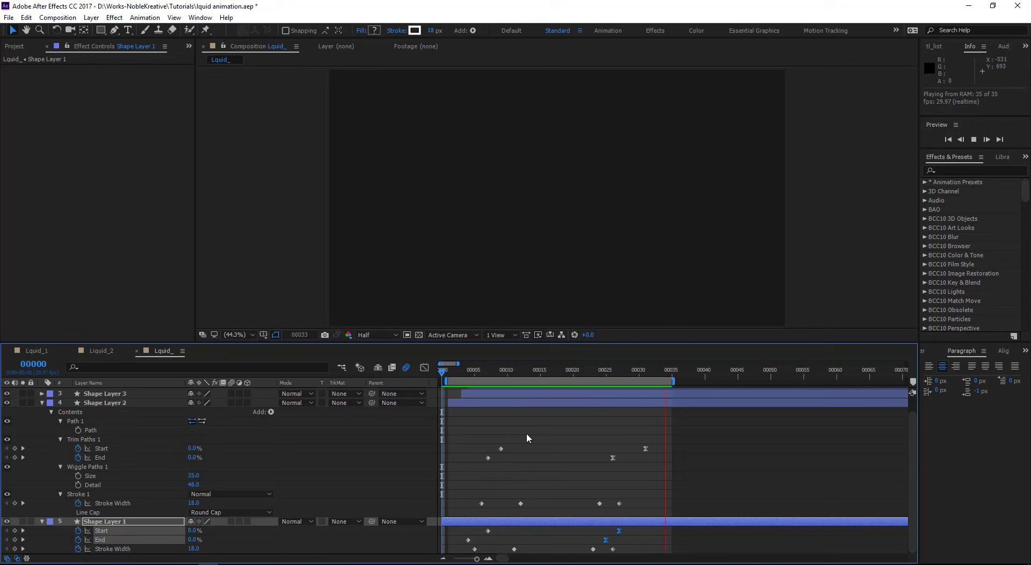
Step: Collapse Shape Layers 2 and 1 and add the Bevel Alpha effect to the Fx adjustment layer
{"action": "left_click", "coordinate": [41, 403]}
{"action": "left_click", "coordinate": [41, 428]}
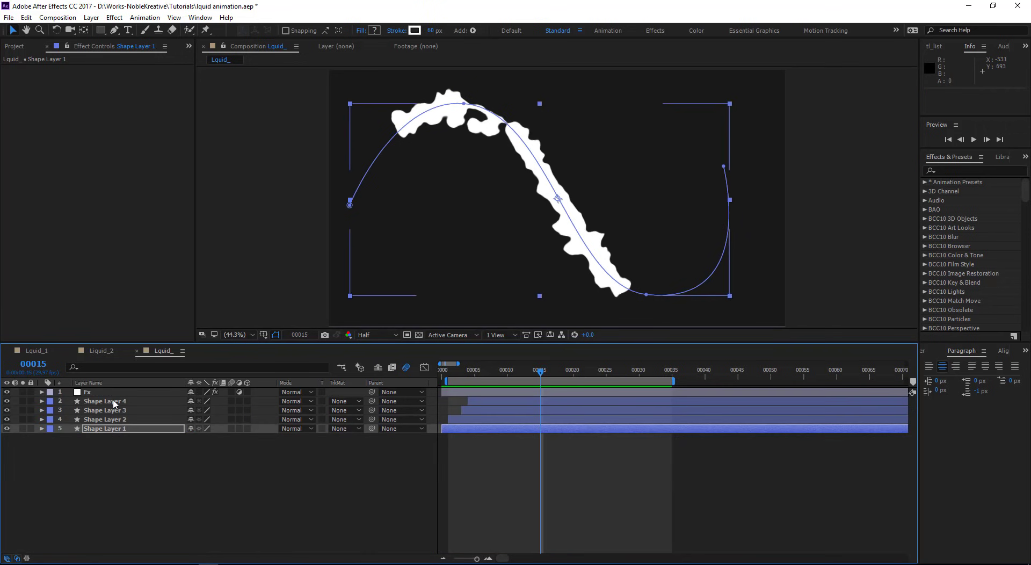
{"action": "left_click", "coordinate": [108, 392]}
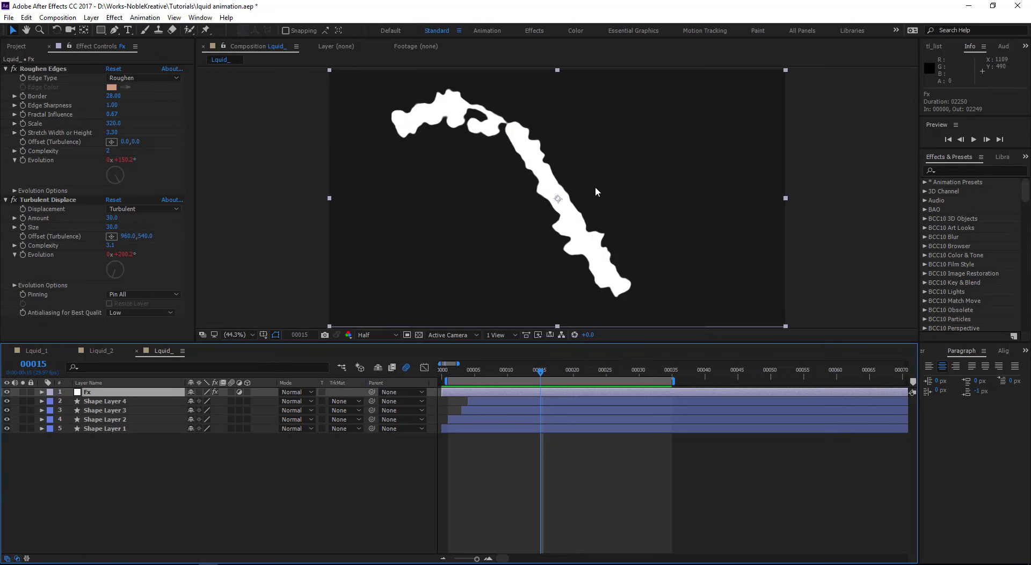
{"action": "key", "text": "ctrl+space"}
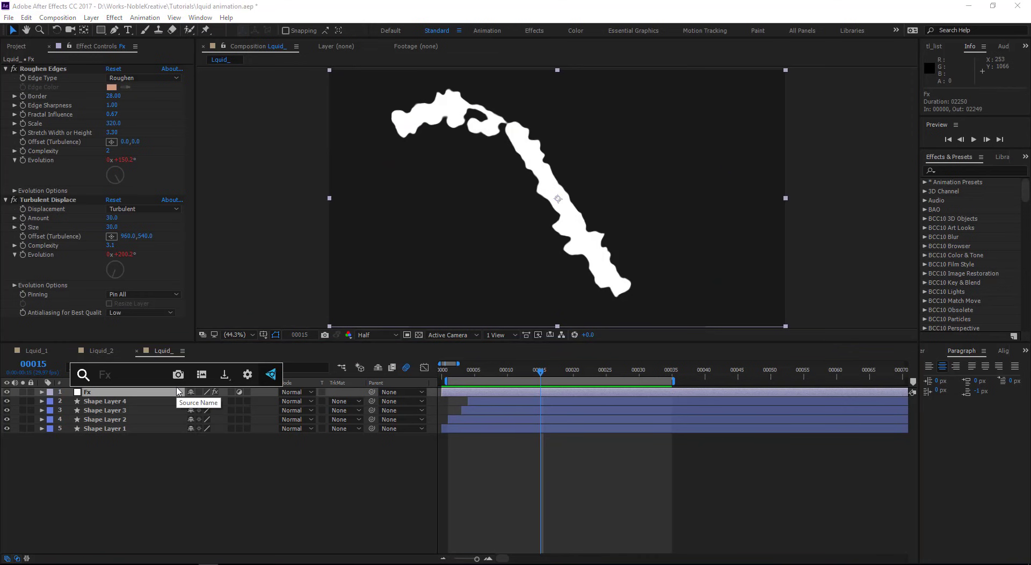
{"action": "type", "text": "bev"}
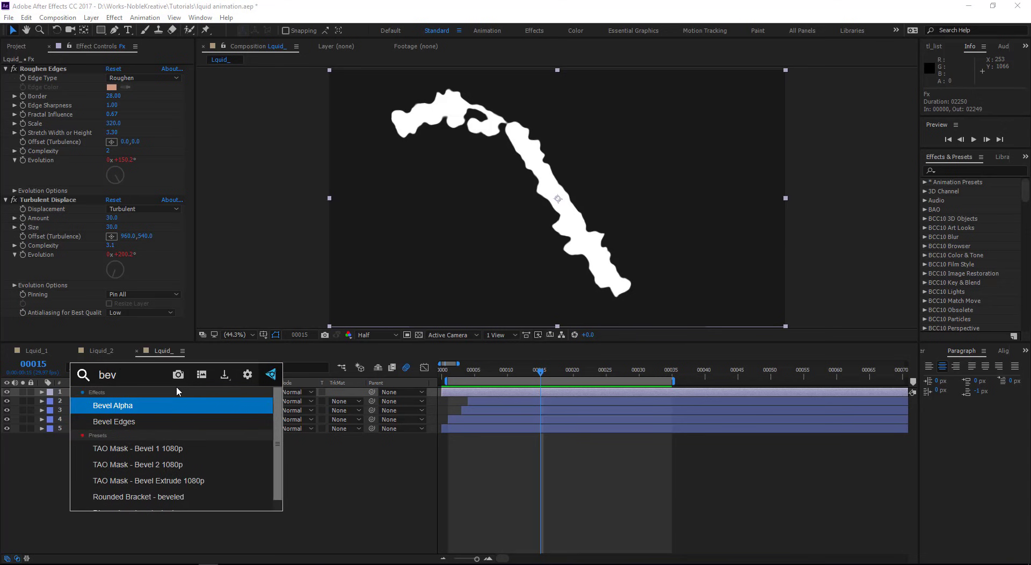
{"action": "key", "text": "Return"}
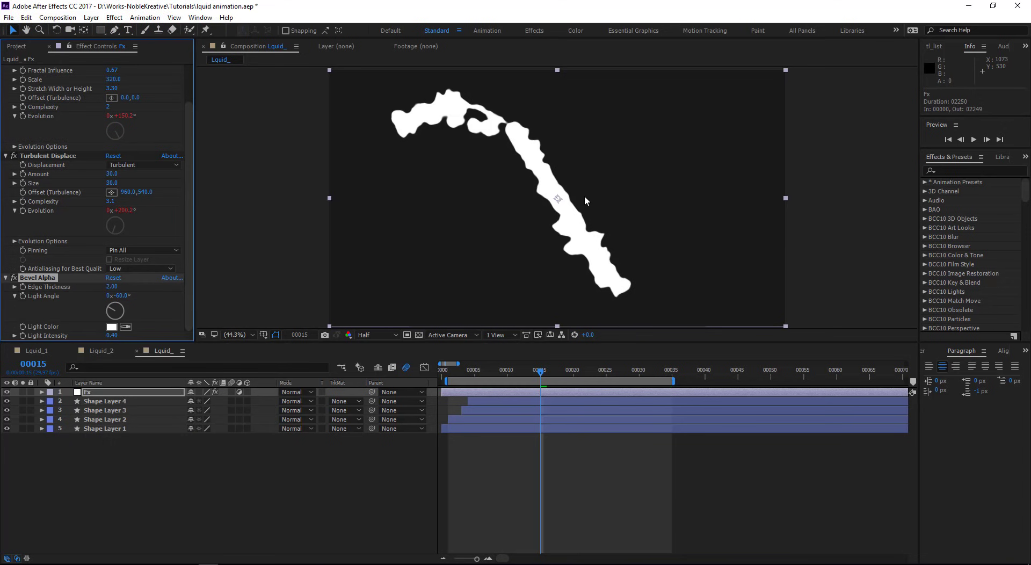
Step: Set Bevel Alpha's Edge Thickness to about 13.9, Light Intensity to 0.27 and Light Angle to -104°
{"action": "key", "text": "period"}
{"action": "key", "text": "period"}
{"action": "key", "text": "period"}
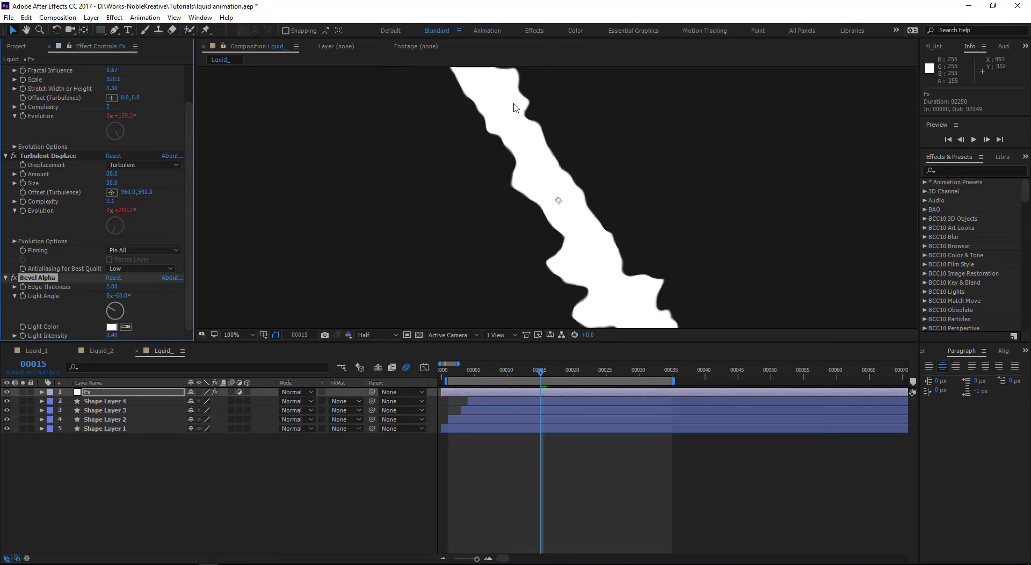
{"action": "left_click_drag", "start_coordinate": [109, 289], "coordinate": [186, 287]}
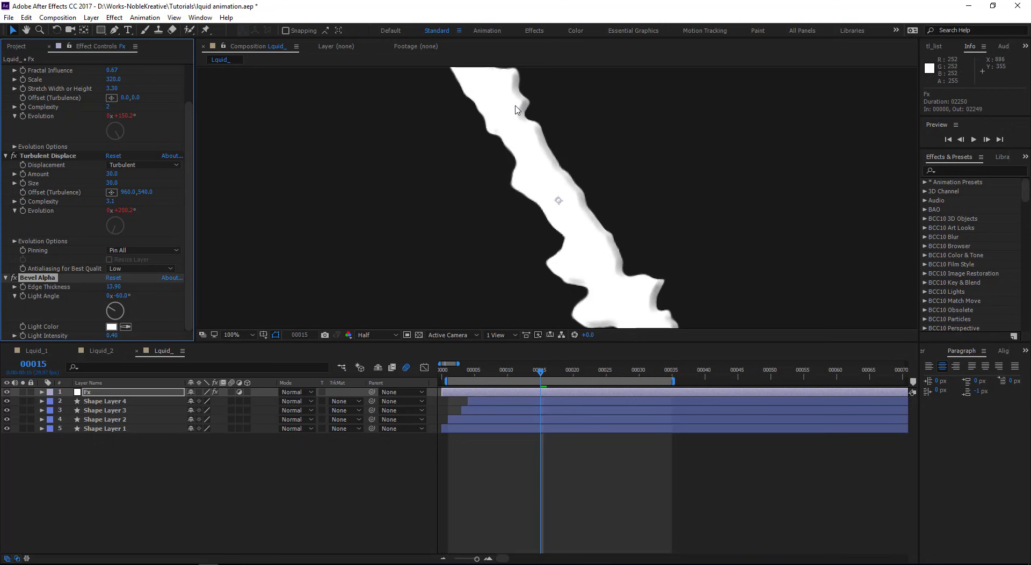
{"action": "mouse_move", "coordinate": [115, 340]}
{"action": "left_mouse_down"}
{"action": "mouse_move", "coordinate": [127, 339]}
{"action": "mouse_move", "coordinate": [108, 337]}
{"action": "left_mouse_up"}
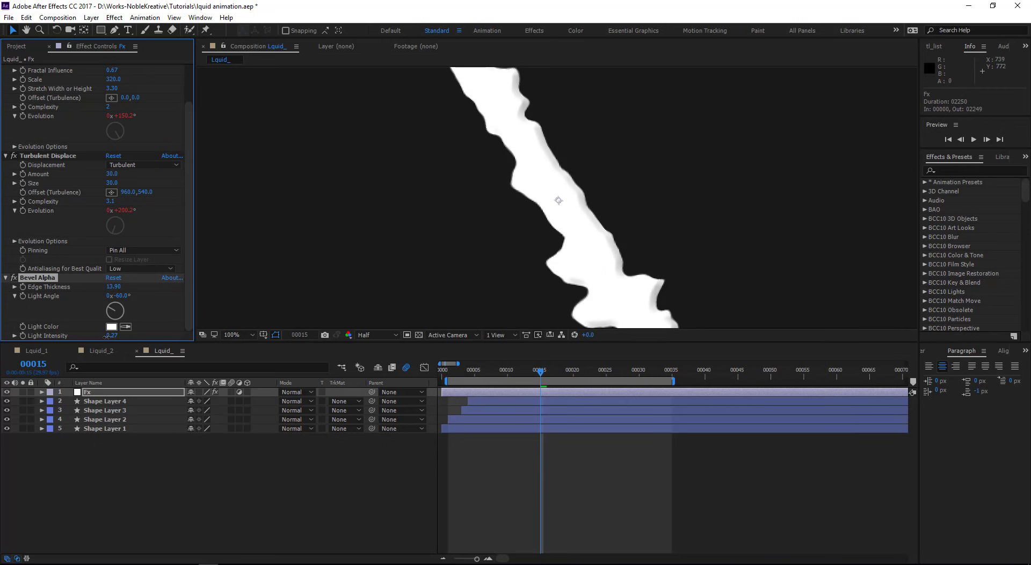
{"action": "left_click_drag", "start_coordinate": [121, 299], "coordinate": [110, 303]}
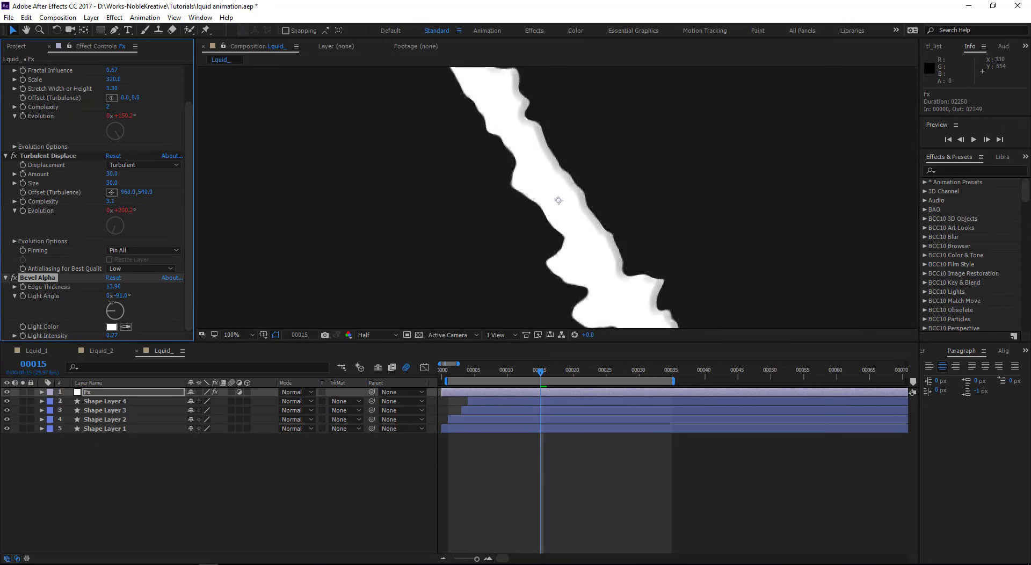
{"action": "scroll", "coordinate": [439, 213], "scroll_direction": "down", "scroll_amount": 4}
{"action": "scroll", "coordinate": [517, 259], "scroll_direction": "up", "scroll_amount": 2}
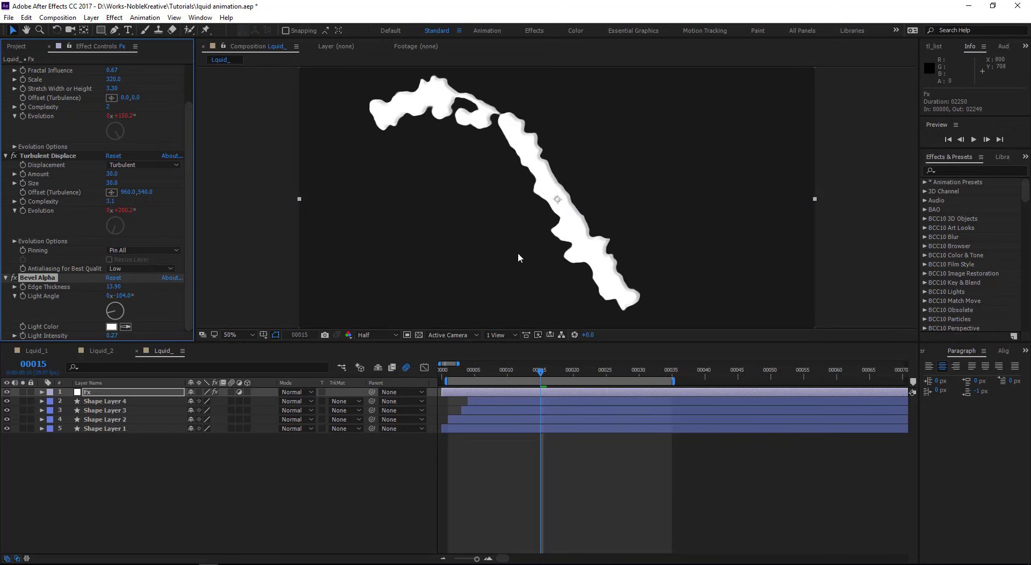
Step: Enable motion blur on Shape Layers 1 to 4 and preview the animation from the start
{"action": "left_click_drag", "start_coordinate": [230, 403], "coordinate": [231, 428]}
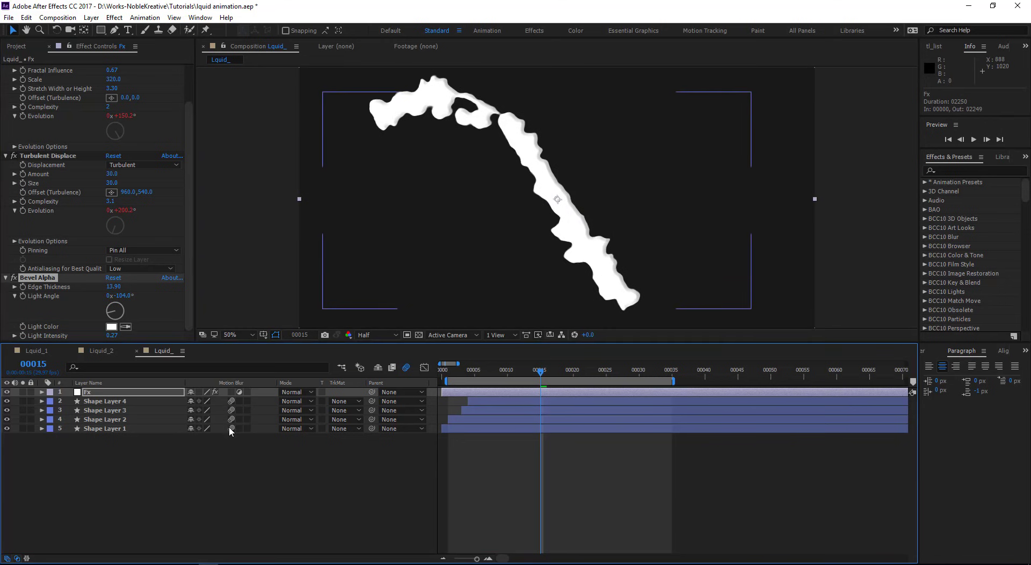
{"action": "left_click_drag", "start_coordinate": [531, 378], "coordinate": [441, 376]}
{"action": "key", "text": "space"}
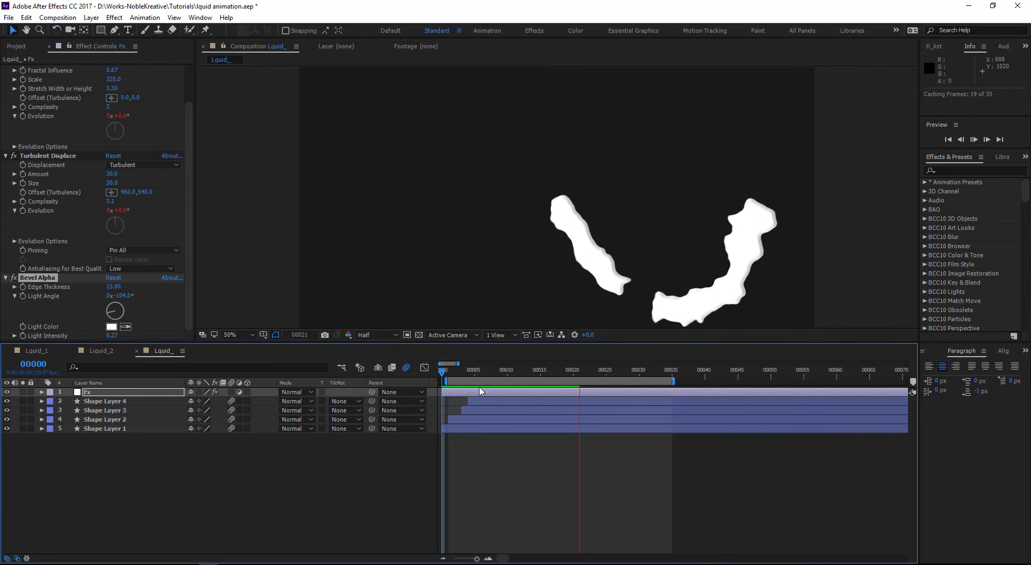
Step: Reveal Shape Layer 4's keyframed properties and go to its Stroke Width keyframe at frame 15
{"action": "left_click", "coordinate": [573, 376]}
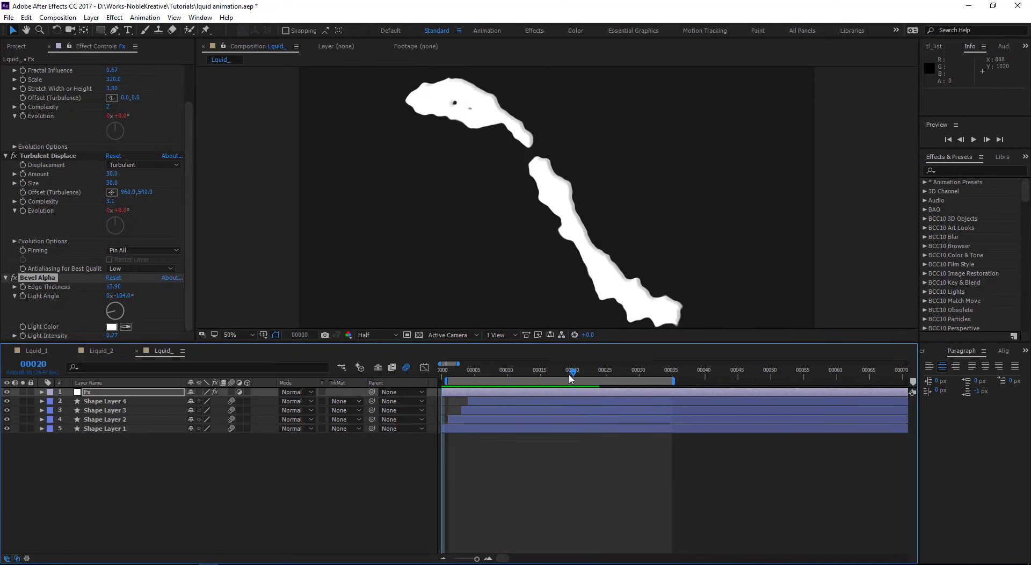
{"action": "left_click", "coordinate": [104, 401]}
{"action": "key", "text": "u"}
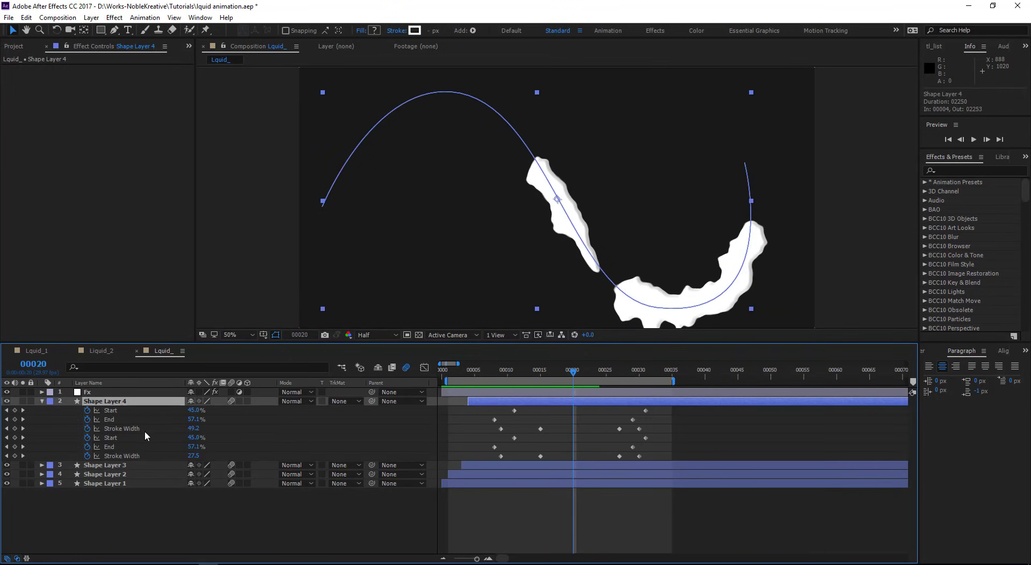
{"action": "key", "text": "j"}
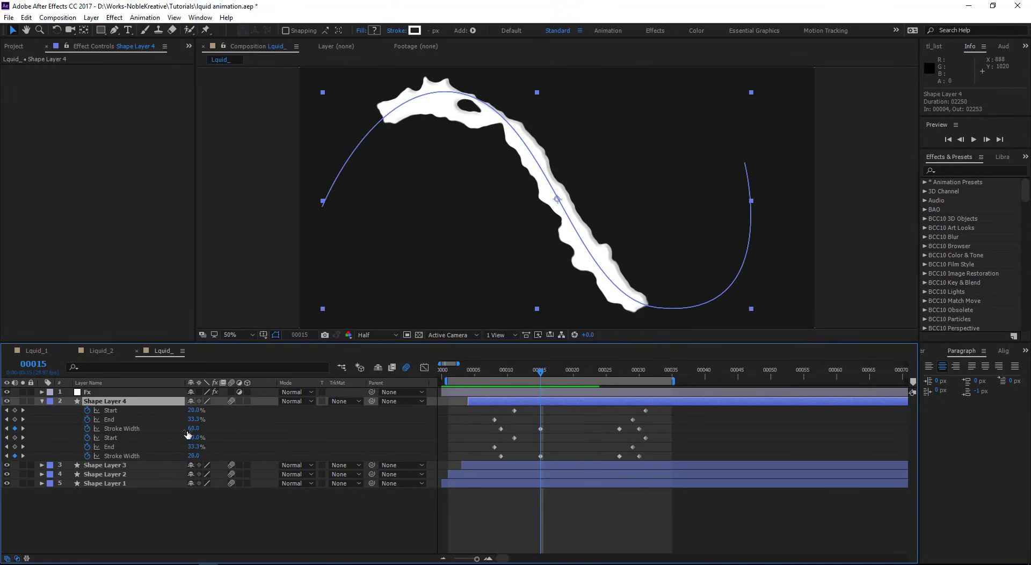
Step: Try changing Shape Layer 4's Stroke Width values at frame 15, reducing the second one to 0, and undo the changes
{"action": "mouse_move", "coordinate": [195, 429]}
{"action": "left_mouse_down"}
{"action": "mouse_move", "coordinate": [204, 451]}
{"action": "mouse_move", "coordinate": [327, 439]}
{"action": "mouse_move", "coordinate": [175, 450]}
{"action": "left_mouse_up"}
{"action": "key", "text": "ctrl+z"}
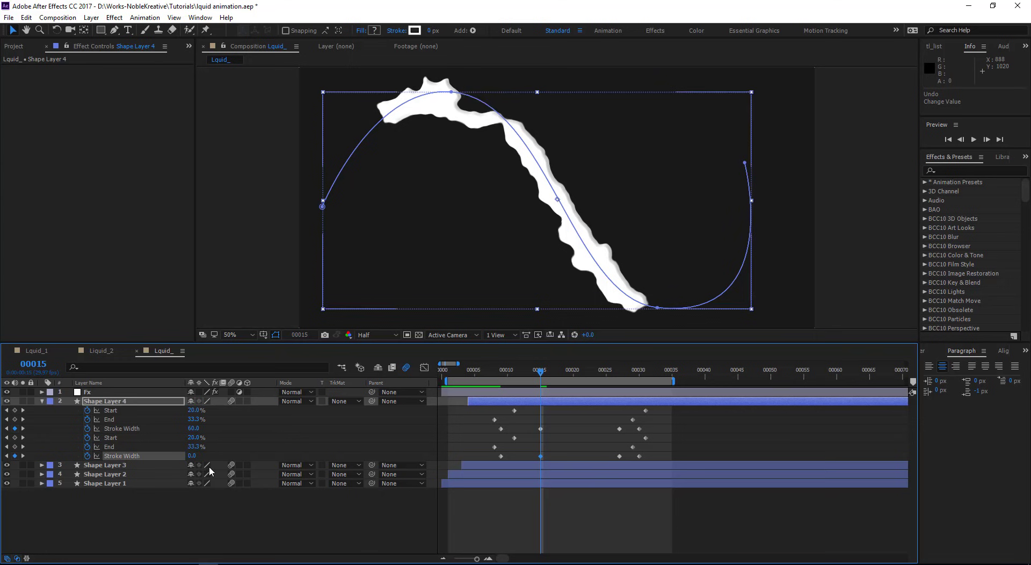
{"action": "key", "text": "ctrl+z"}
Step: Show all of Shape Layer 4's modified properties and set Shape 2's Stroke Width to 45 at frame 15
{"action": "key", "text": "u"}
{"action": "key", "text": "u"}
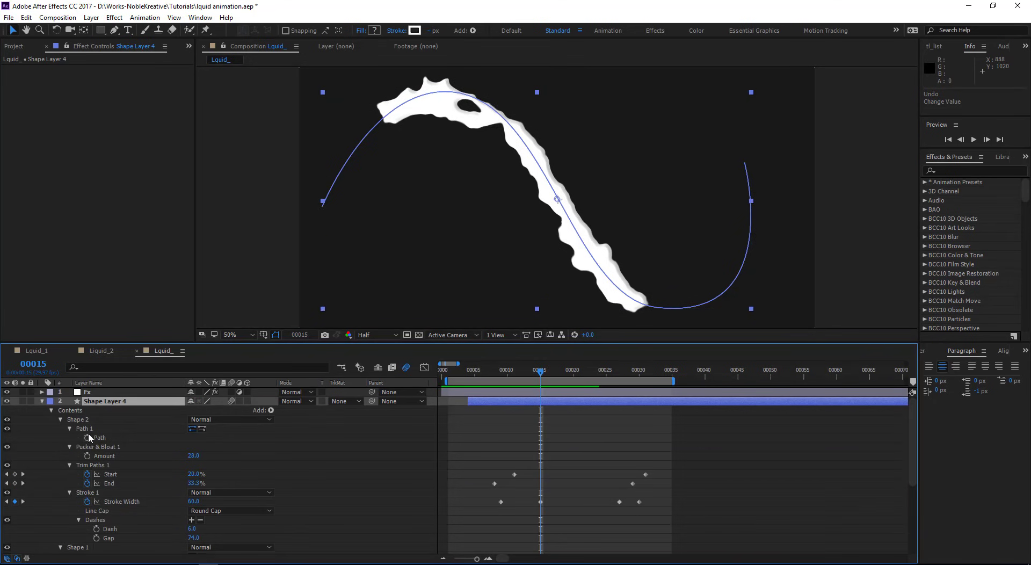
{"action": "mouse_move", "coordinate": [192, 501]}
{"action": "left_mouse_down"}
{"action": "mouse_move", "coordinate": [213, 501]}
{"action": "mouse_move", "coordinate": [141, 501]}
{"action": "mouse_move", "coordinate": [155, 501]}
{"action": "left_mouse_up"}
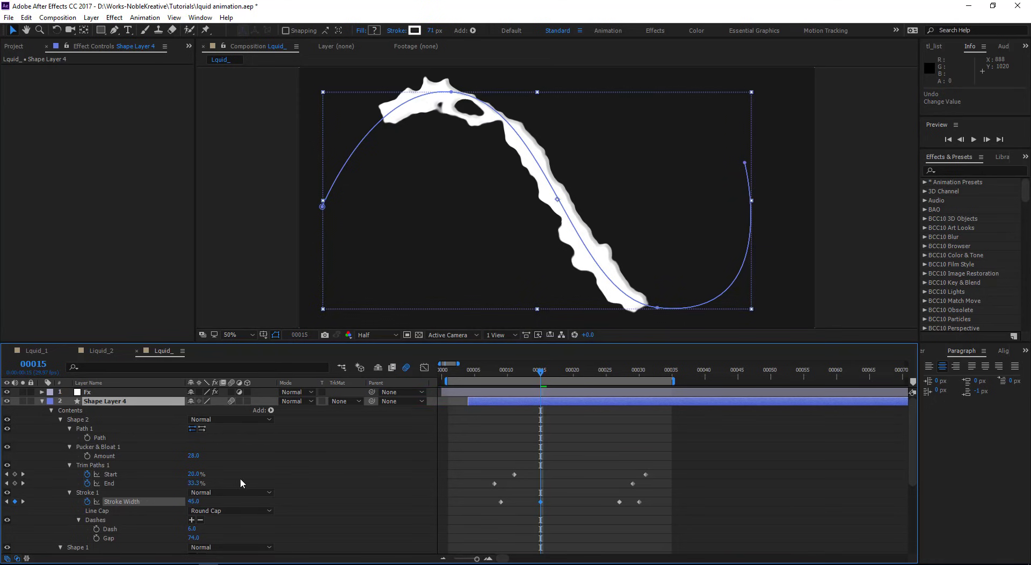
Step: At frame 18, set Shape 2's Pucker & Bloat Amount to 118 and its Stroke Width to 41.3
{"action": "left_click", "coordinate": [564, 375]}
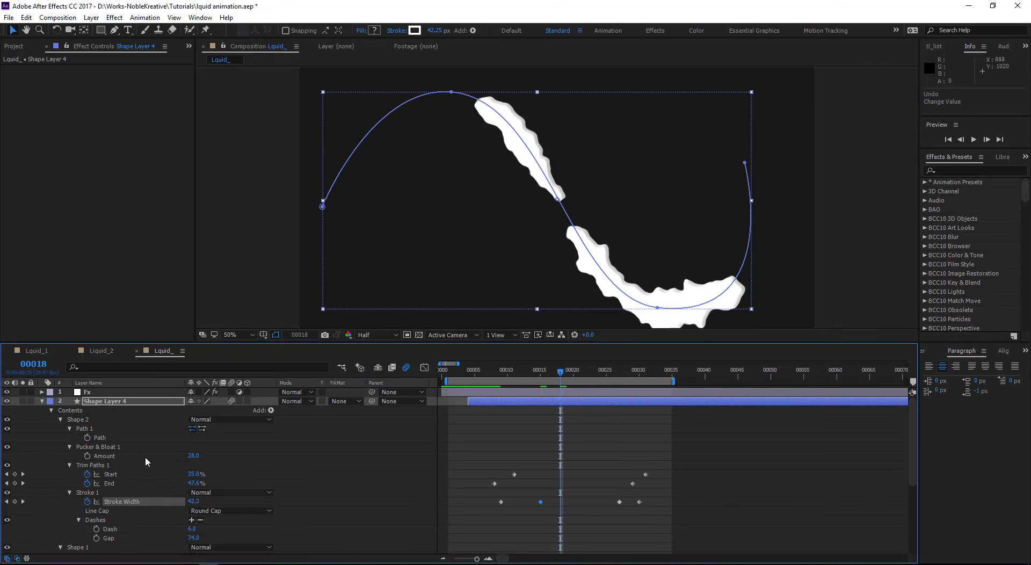
{"action": "left_click_drag", "start_coordinate": [192, 455], "coordinate": [243, 458]}
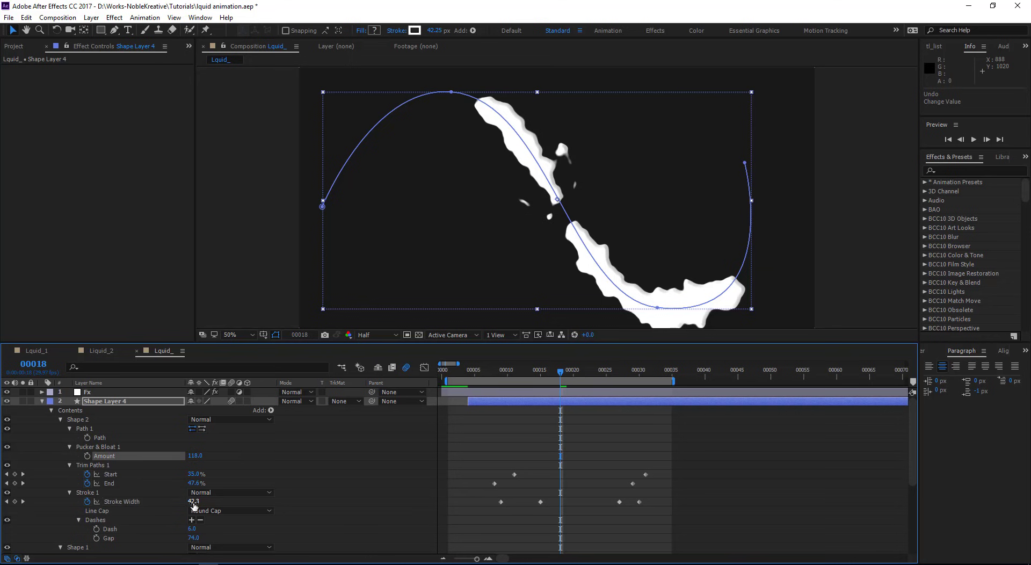
{"action": "left_click_drag", "start_coordinate": [193, 501], "coordinate": [193, 502]}
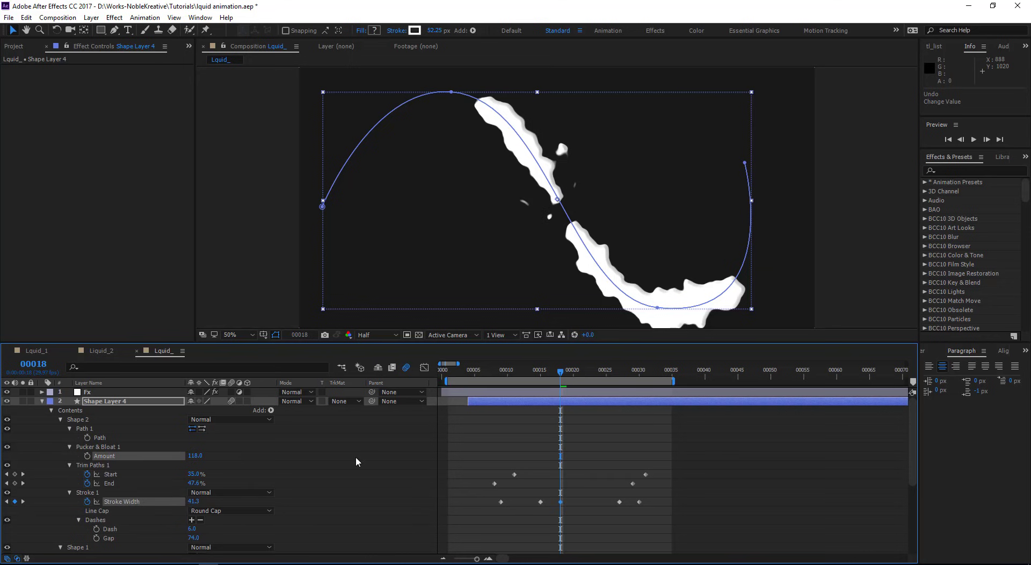
Step: Add a larger Stroke Width keyframe to Shape 2 at frame 21 and set its Dash to 11 and Gap to 104
{"action": "left_click_drag", "start_coordinate": [561, 372], "coordinate": [581, 374]}
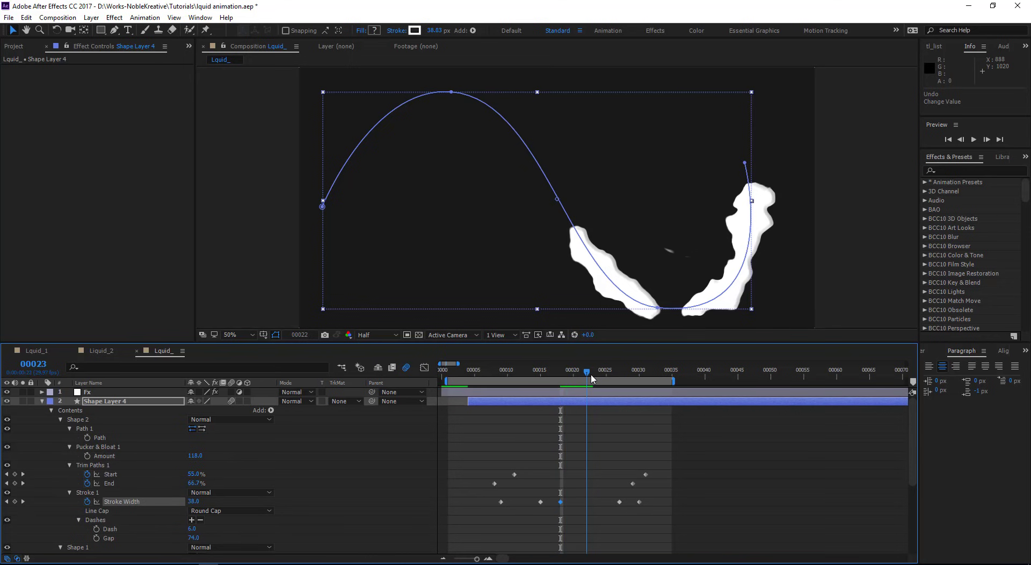
{"action": "mouse_move", "coordinate": [192, 502]}
{"action": "left_mouse_down"}
{"action": "mouse_move", "coordinate": [237, 503]}
{"action": "mouse_move", "coordinate": [203, 504]}
{"action": "left_mouse_up"}
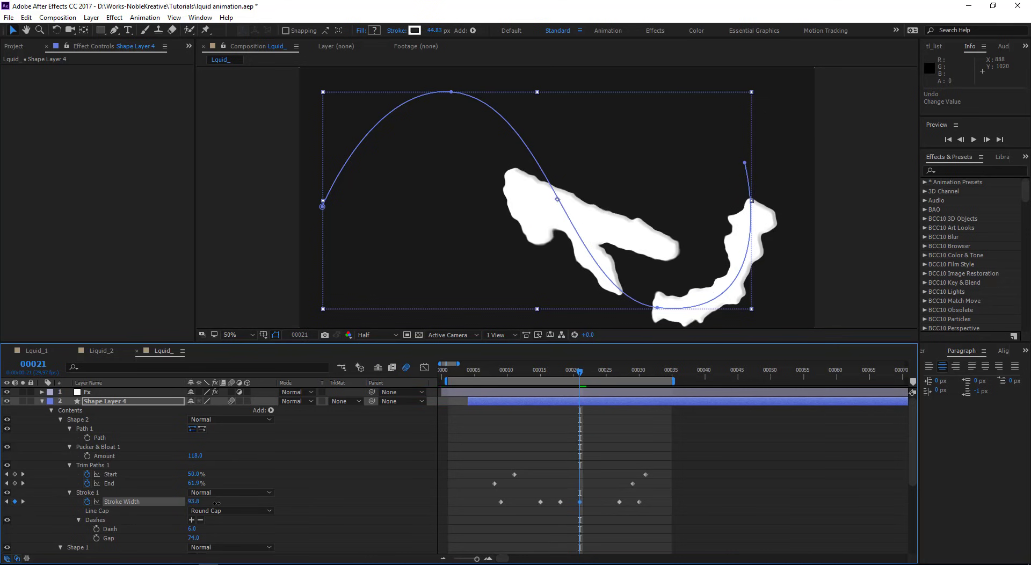
{"action": "mouse_move", "coordinate": [195, 539]}
{"action": "left_mouse_down"}
{"action": "mouse_move", "coordinate": [213, 535]}
{"action": "mouse_move", "coordinate": [197, 531]}
{"action": "left_mouse_up"}
Step: At frame 14, set Shape 2's dash Gap to 121 and undo a trial Stroke Width change
{"action": "mouse_move", "coordinate": [580, 374]}
{"action": "left_mouse_down"}
{"action": "mouse_move", "coordinate": [499, 384]}
{"action": "mouse_move", "coordinate": [534, 390]}
{"action": "left_mouse_up"}
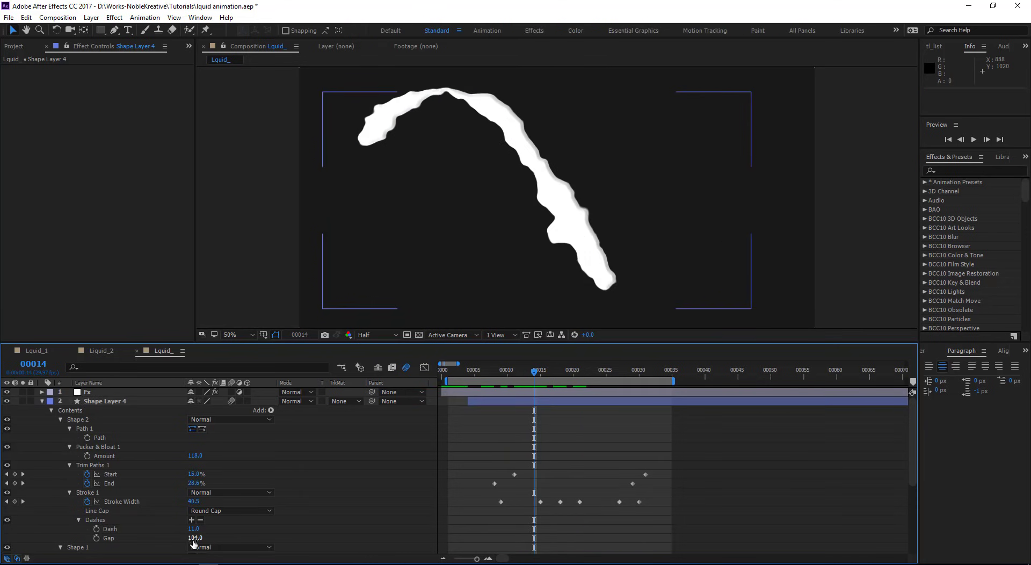
{"action": "left_click_drag", "start_coordinate": [194, 538], "coordinate": [203, 538]}
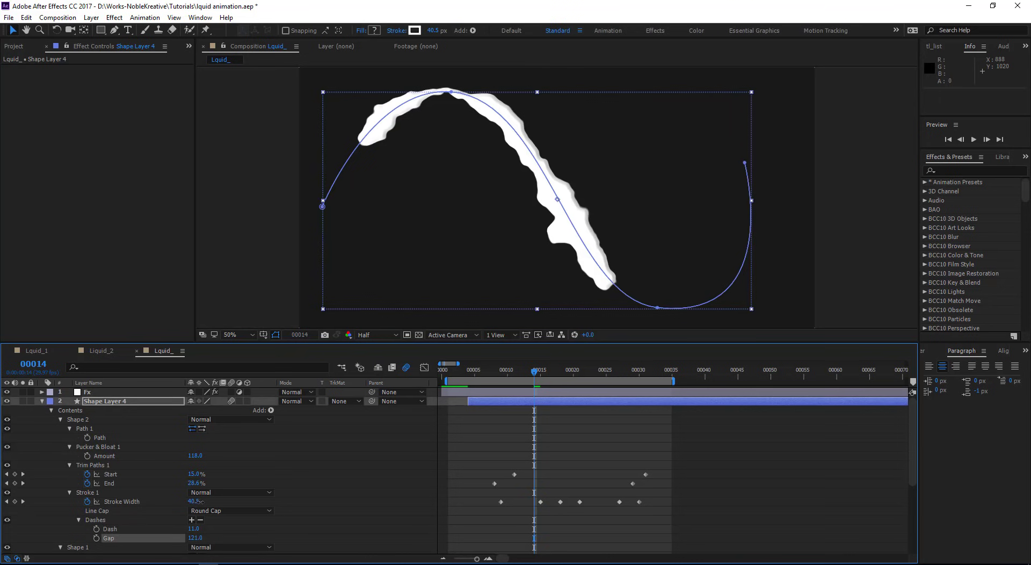
{"action": "left_click_drag", "start_coordinate": [200, 502], "coordinate": [207, 502]}
{"action": "key", "text": "ctrl+z"}
Step: Delete Shape 2's Stroke Width keyframes at frames 18 and 21, and at frame 15 set Stroke Width to 74, Dash to 8 and Gap to 120
{"action": "left_click_drag", "start_coordinate": [535, 375], "coordinate": [541, 375]}
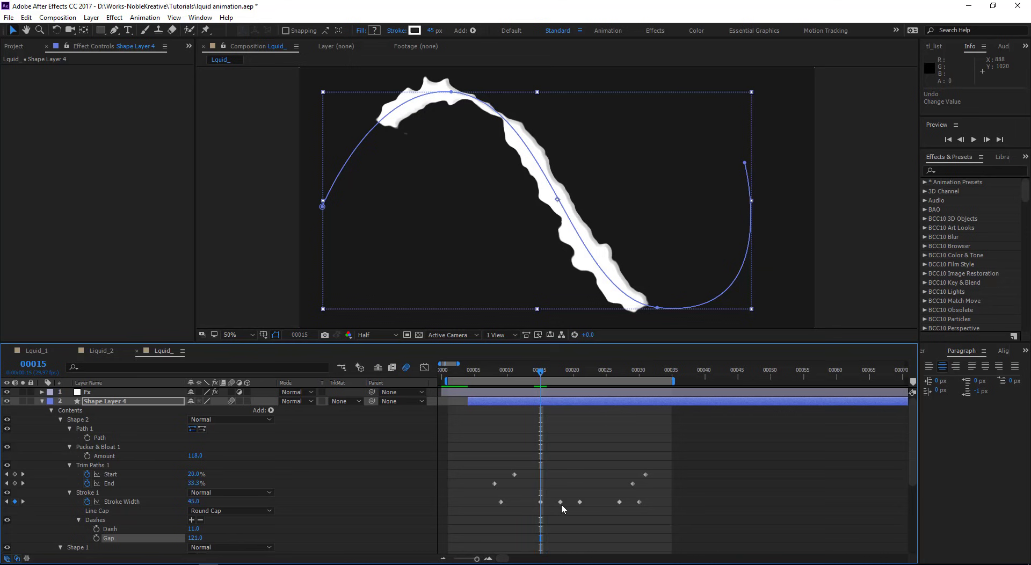
{"action": "mouse_move", "coordinate": [561, 502]}
{"action": "left_mouse_down"}
{"action": "mouse_move", "coordinate": [579, 502]}
{"action": "mouse_move", "coordinate": [545, 501]}
{"action": "left_mouse_up"}
{"action": "left_click_drag", "start_coordinate": [197, 505], "coordinate": [205, 516]}
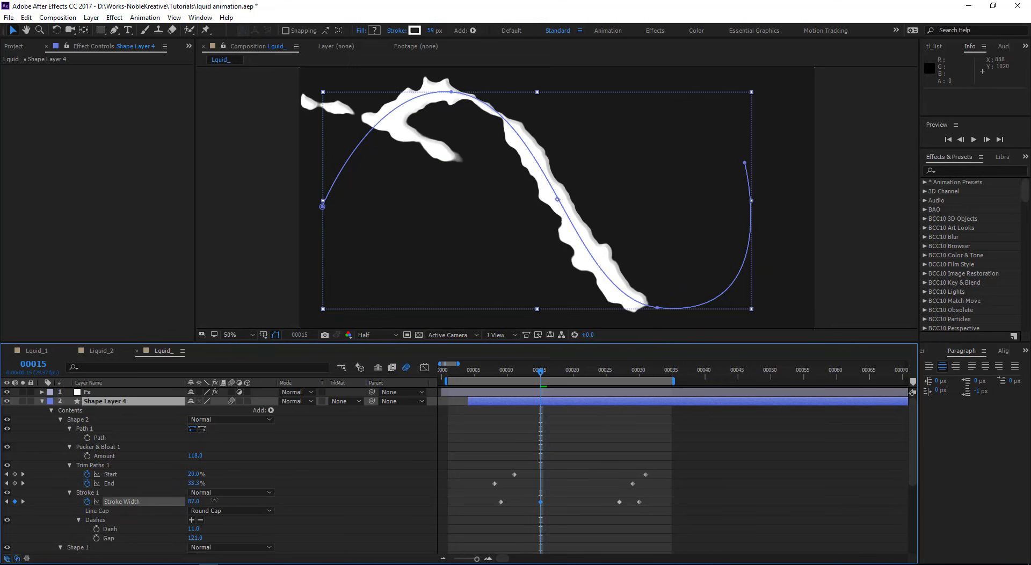
{"action": "left_click", "coordinate": [183, 529]}
{"action": "mouse_move", "coordinate": [203, 529]}
{"action": "left_mouse_down"}
{"action": "mouse_move", "coordinate": [183, 529]}
{"action": "mouse_move", "coordinate": [197, 537]}
{"action": "left_mouse_up"}
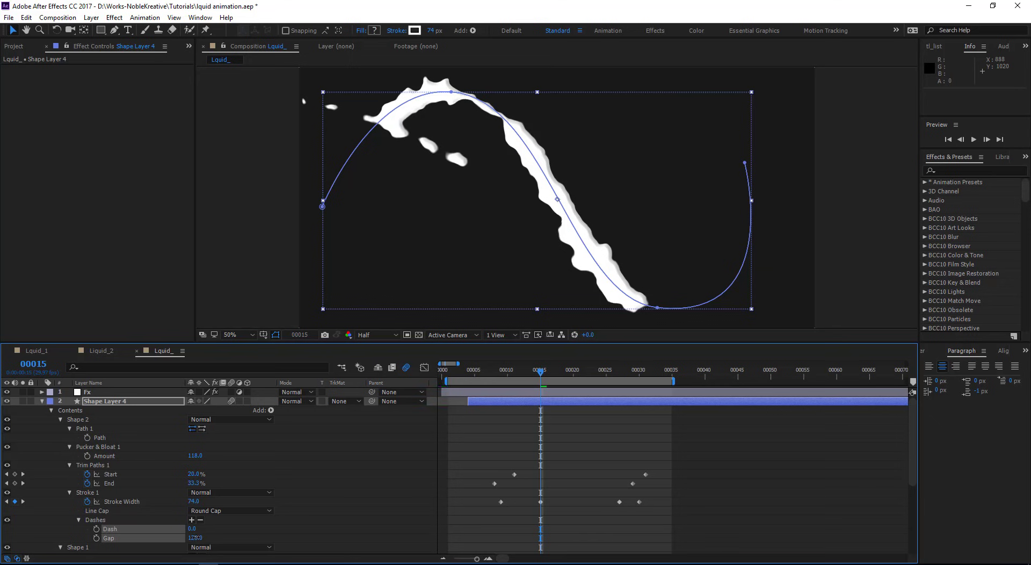
Step: Preview the splash details from the start of the animation and collapse Shape Layer 4
{"action": "left_click_drag", "start_coordinate": [552, 377], "coordinate": [437, 456]}
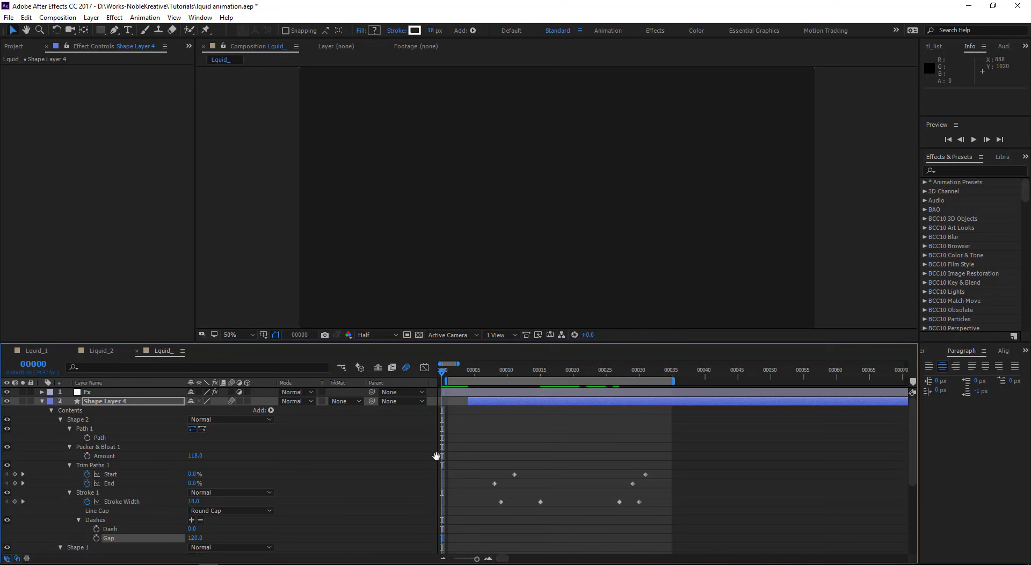
{"action": "key", "text": "space"}
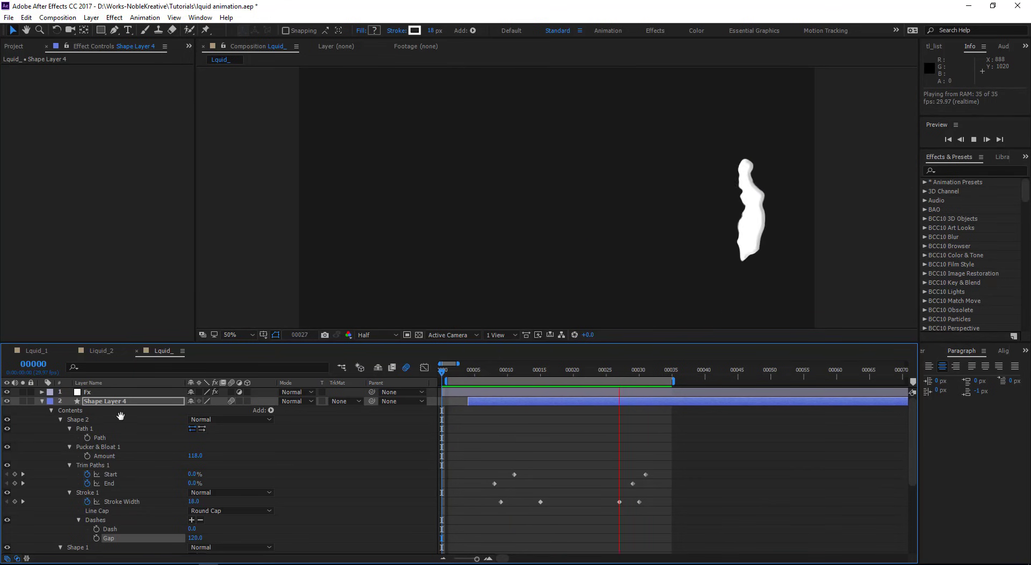
{"action": "key", "text": "space"}
{"action": "left_click", "coordinate": [42, 401]}
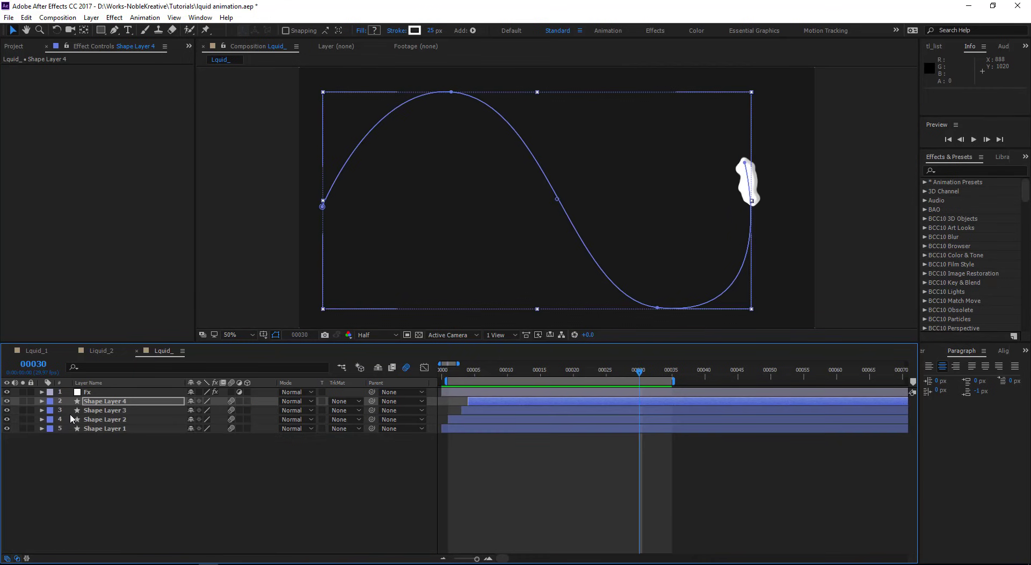
Step: Switch to the Lquid_1 composition, inspect the Controls layer at frame 15 and reveal Shape Layer 4's animated properties
{"action": "left_click", "coordinate": [49, 350]}
{"action": "left_click", "coordinate": [103, 395]}
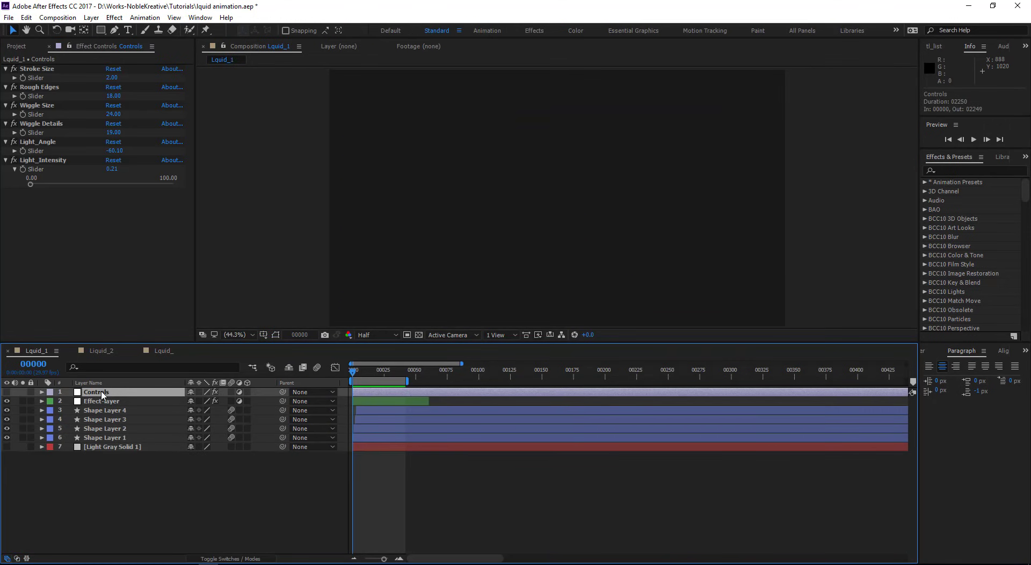
{"action": "left_click_drag", "start_coordinate": [361, 375], "coordinate": [371, 376]}
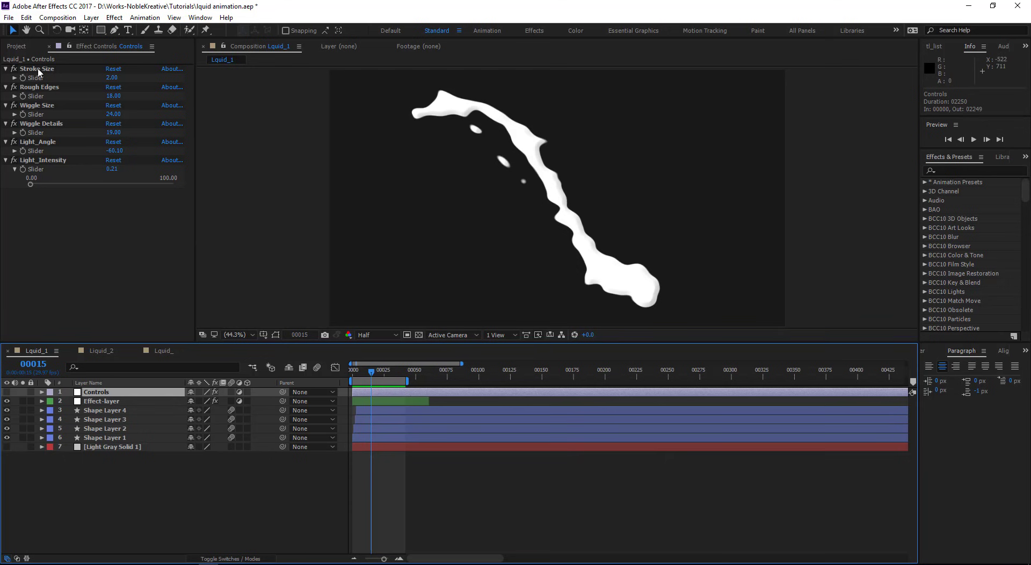
{"action": "left_click", "coordinate": [108, 412]}
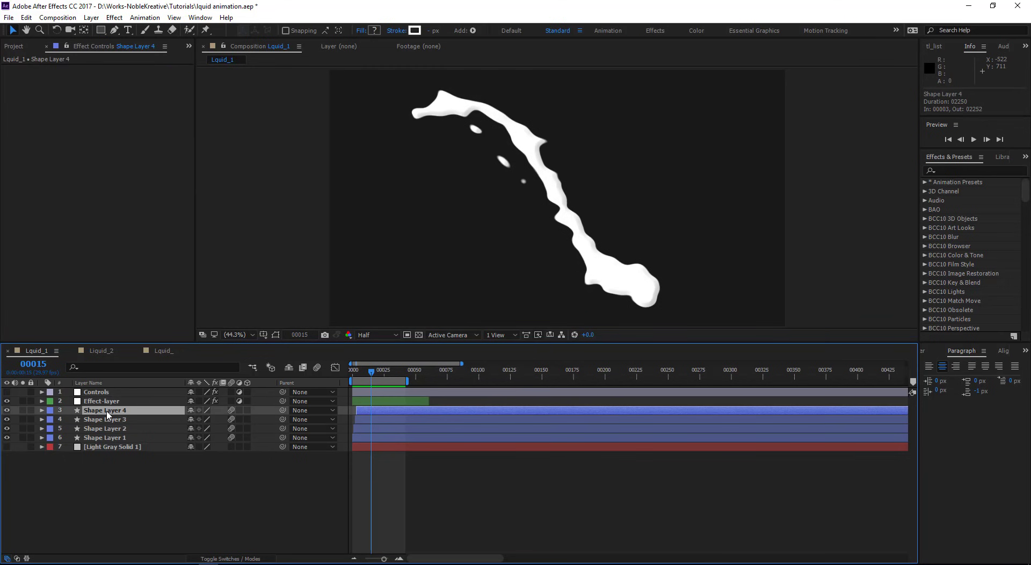
{"action": "key", "text": "u"}
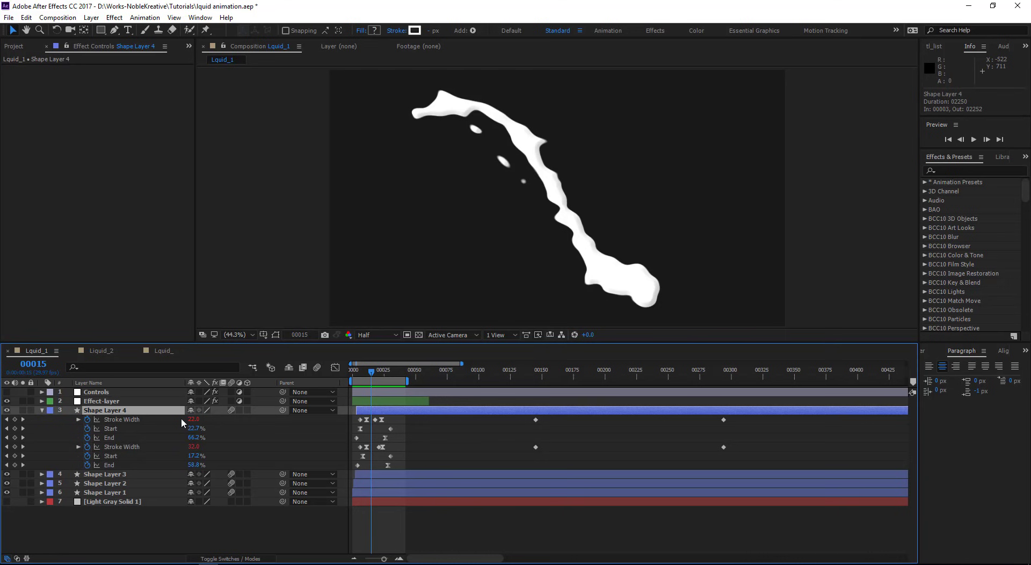
Step: On the Controls layer, set Stroke Size to 7, Rough Edges to 23 and Wiggle Details to -1, undoing further trial changes, and preview the animation
{"action": "left_click", "coordinate": [121, 395]}
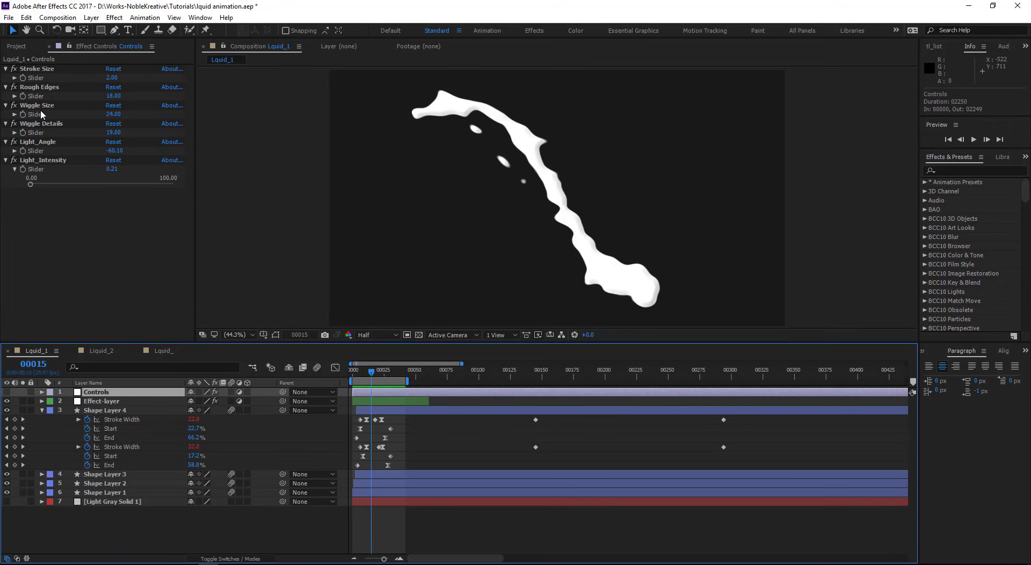
{"action": "mouse_move", "coordinate": [115, 118]}
{"action": "left_mouse_down"}
{"action": "mouse_move", "coordinate": [111, 95]}
{"action": "mouse_move", "coordinate": [128, 77]}
{"action": "mouse_move", "coordinate": [118, 78]}
{"action": "left_mouse_up"}
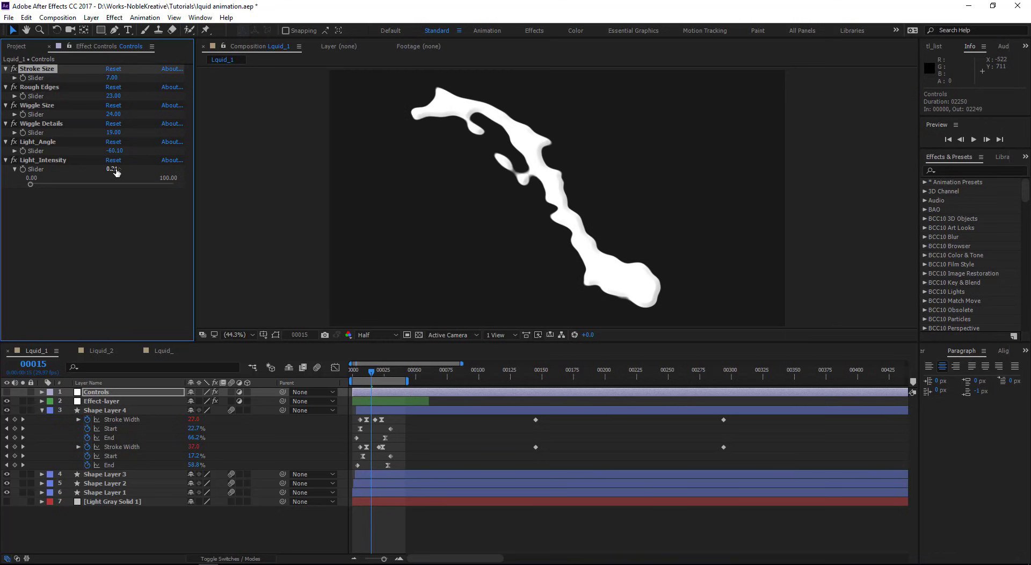
{"action": "left_click_drag", "start_coordinate": [116, 171], "coordinate": [105, 132]}
{"action": "key", "text": "ctrl+z"}
{"action": "key", "text": "ctrl+z"}
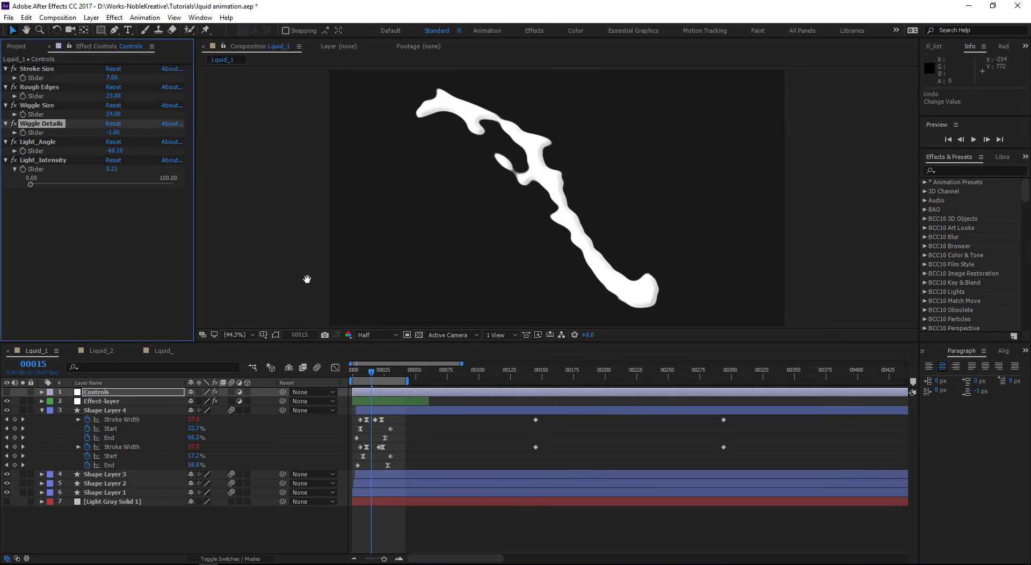
{"action": "key", "text": "space"}
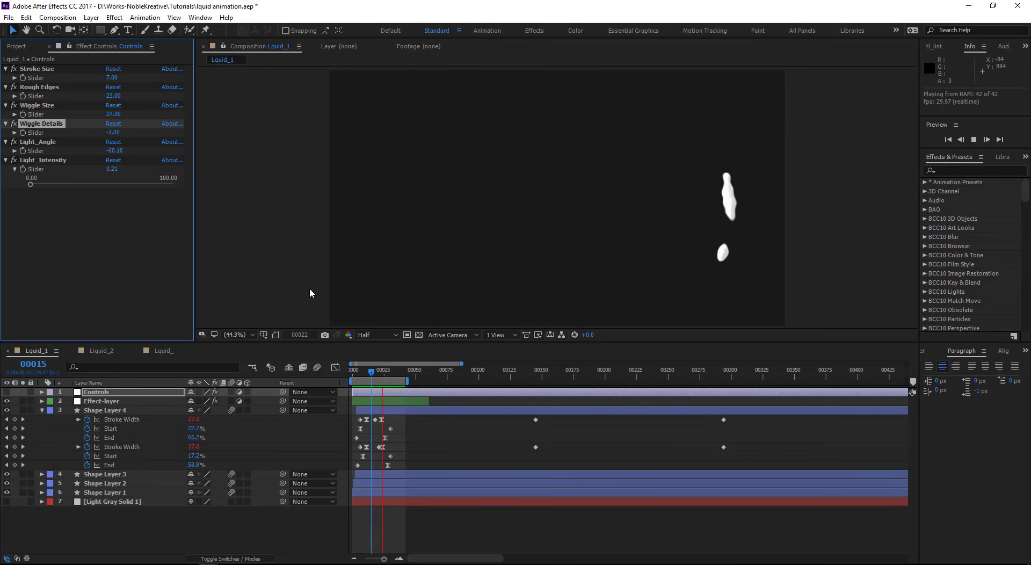